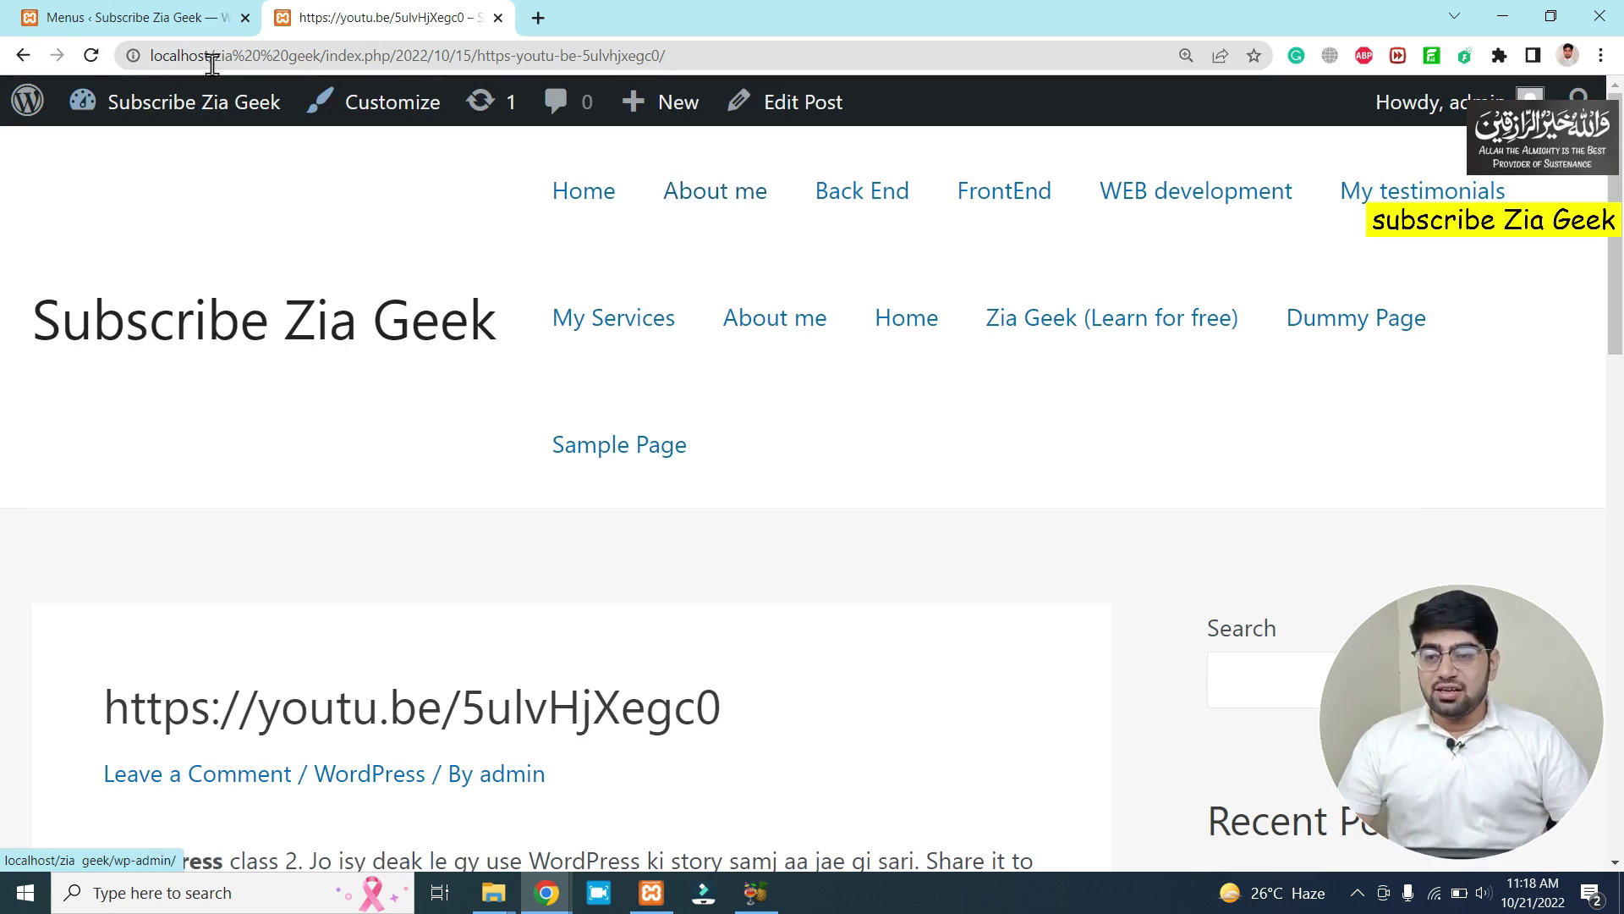
In Zia Menu's structure, nest the About me item under Home and save the menu.
click(158, 19)
scroll(821, 584, down, 6)
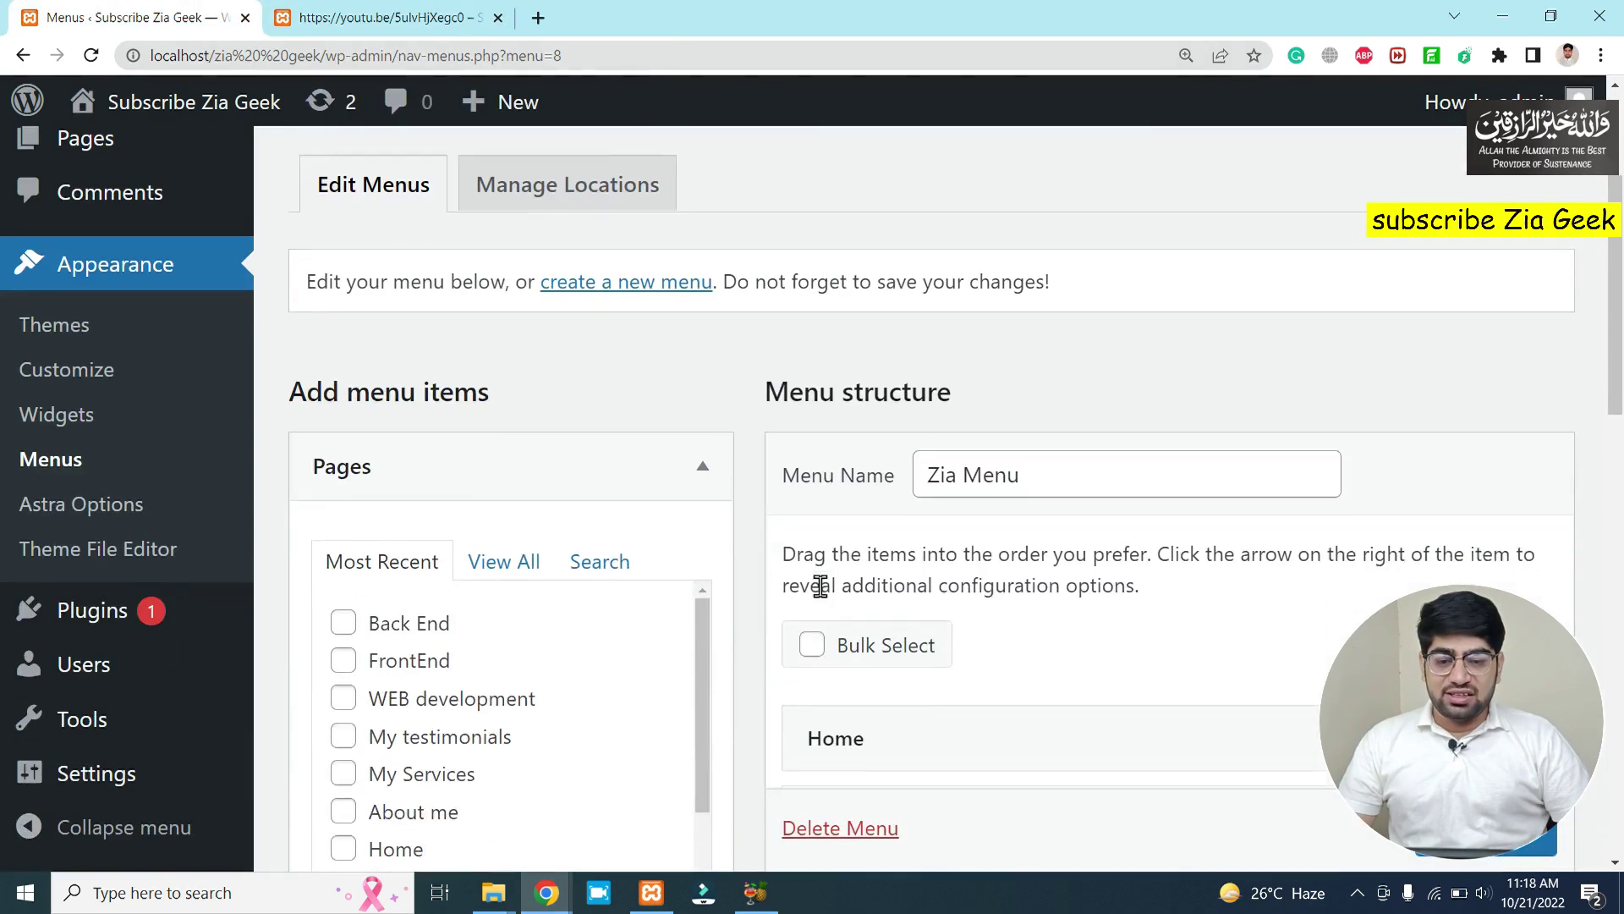
scroll(770, 605, down, 2)
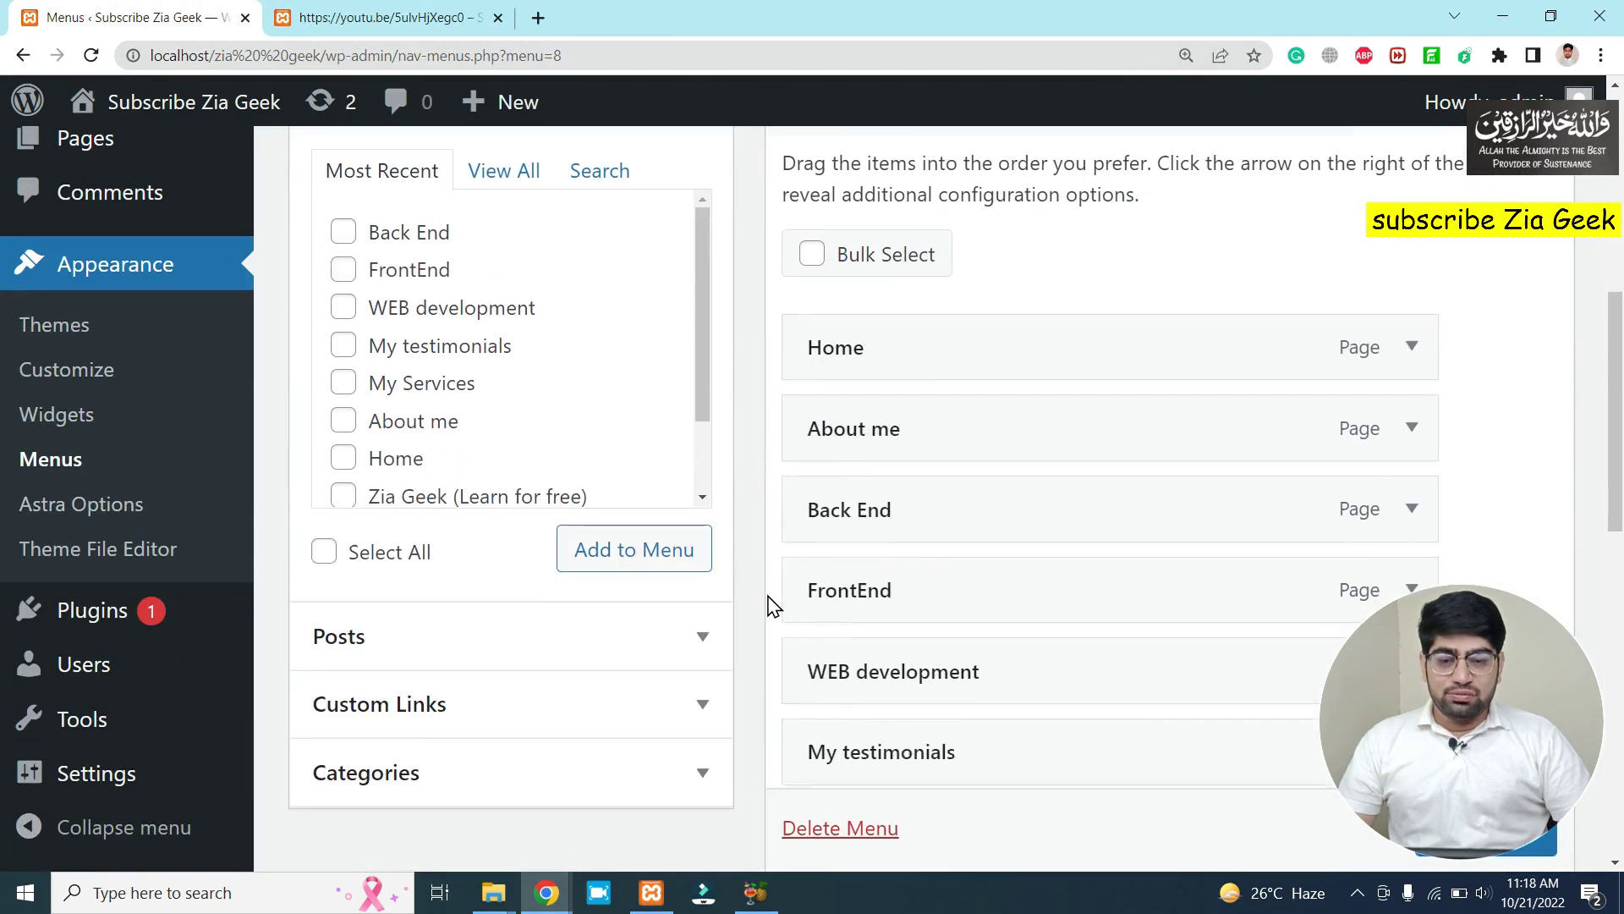
drag(838, 402, 894, 398)
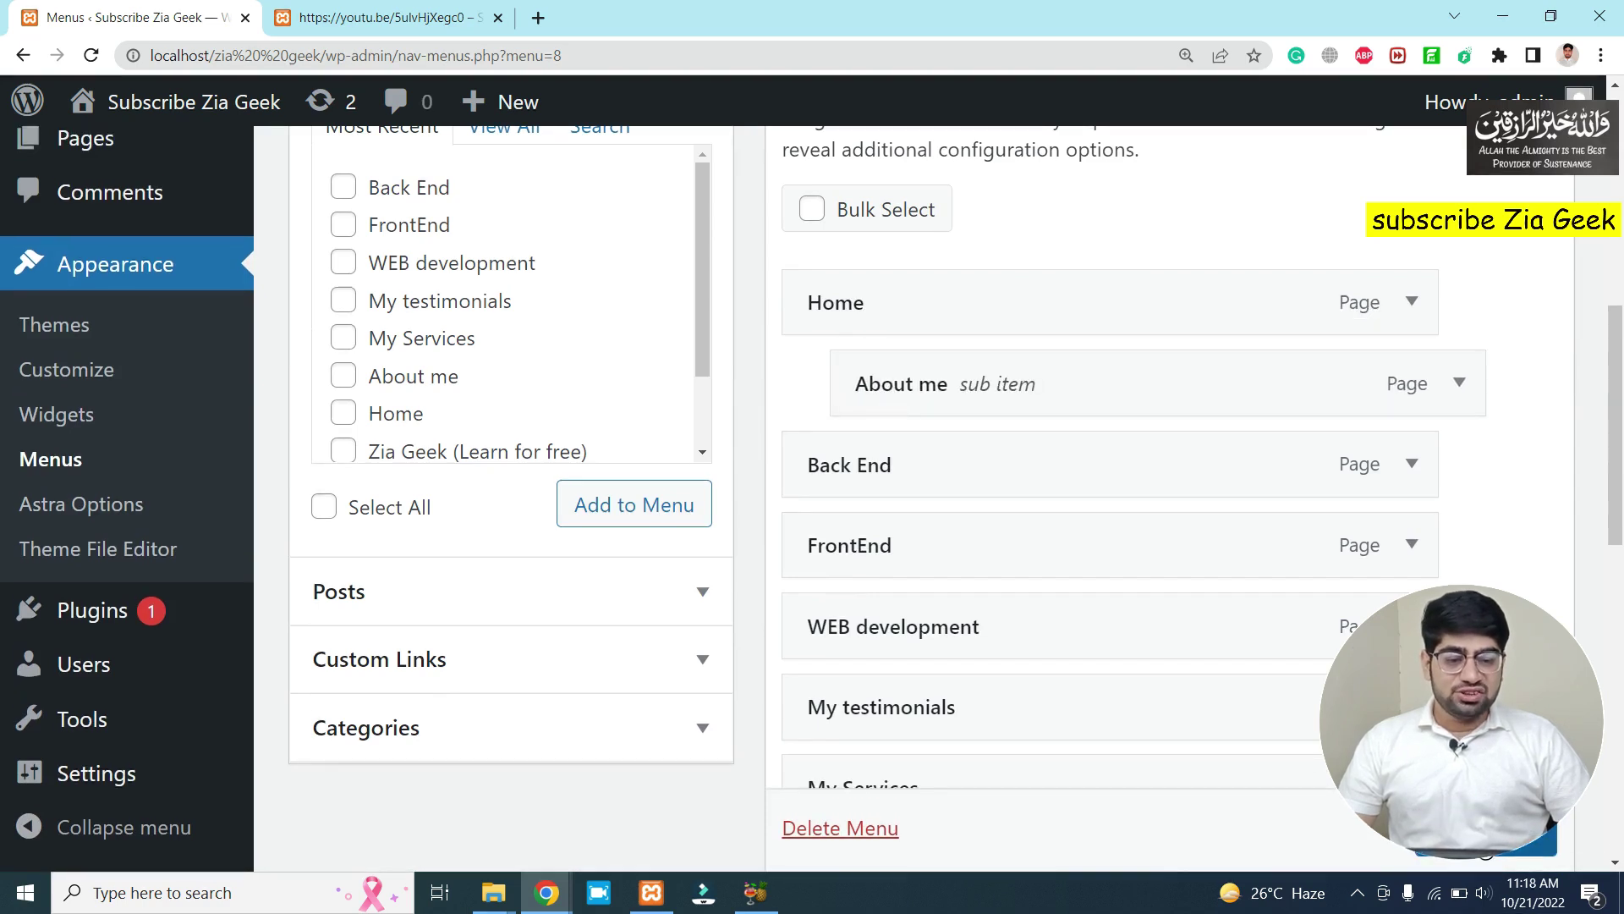
click(1486, 849)
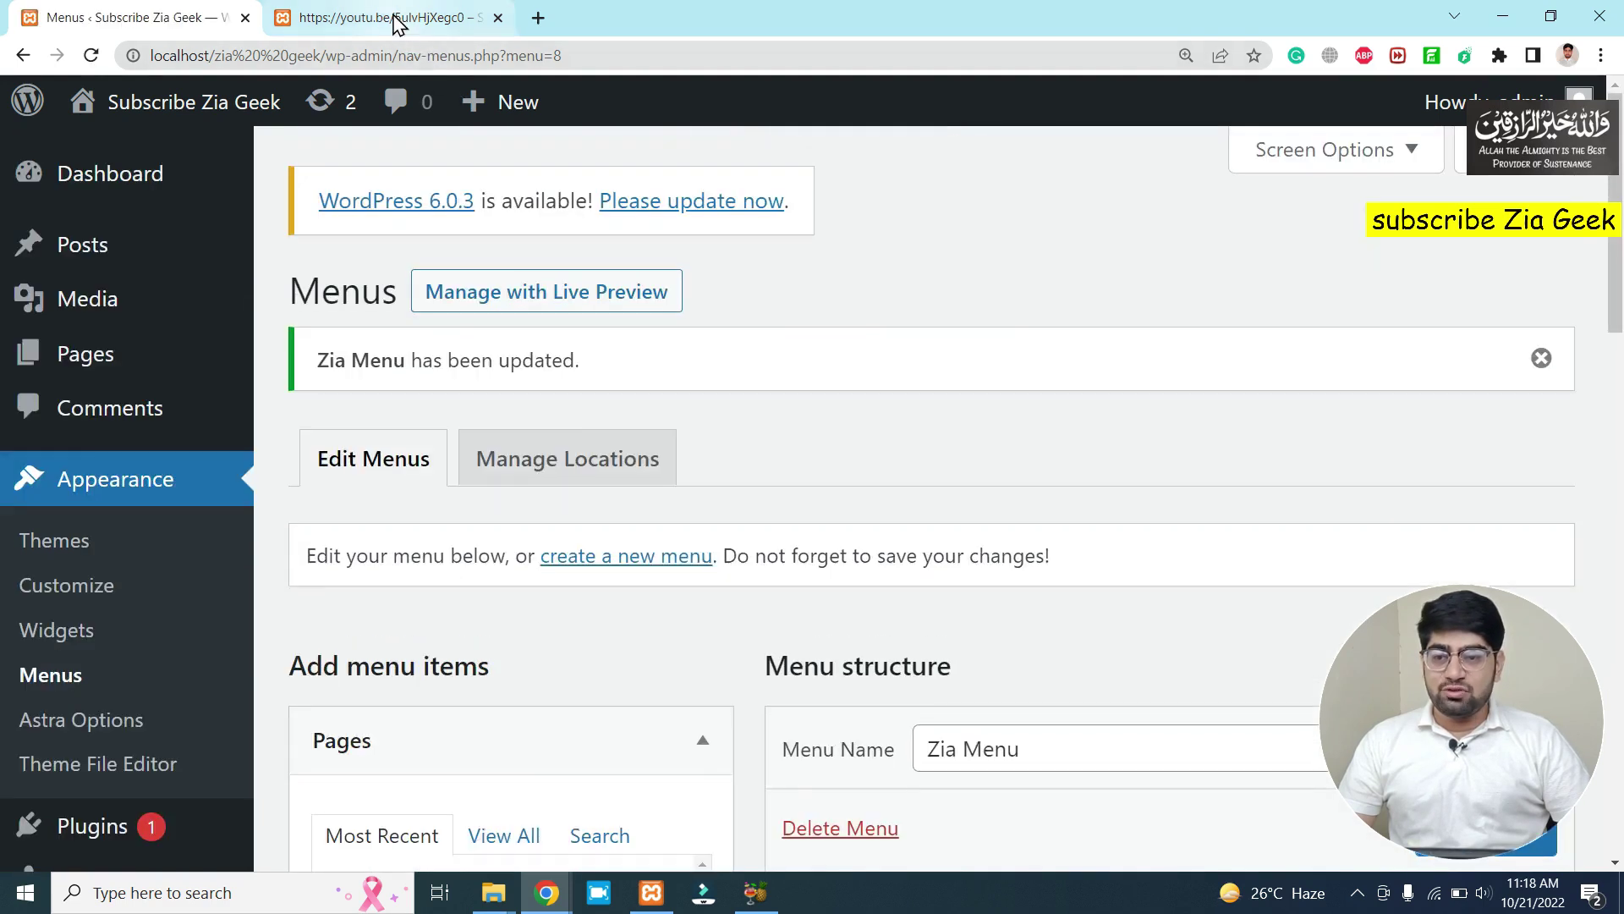
Reload the site's post page and view the submenu under Home in the header navigation.
click(398, 24)
click(91, 56)
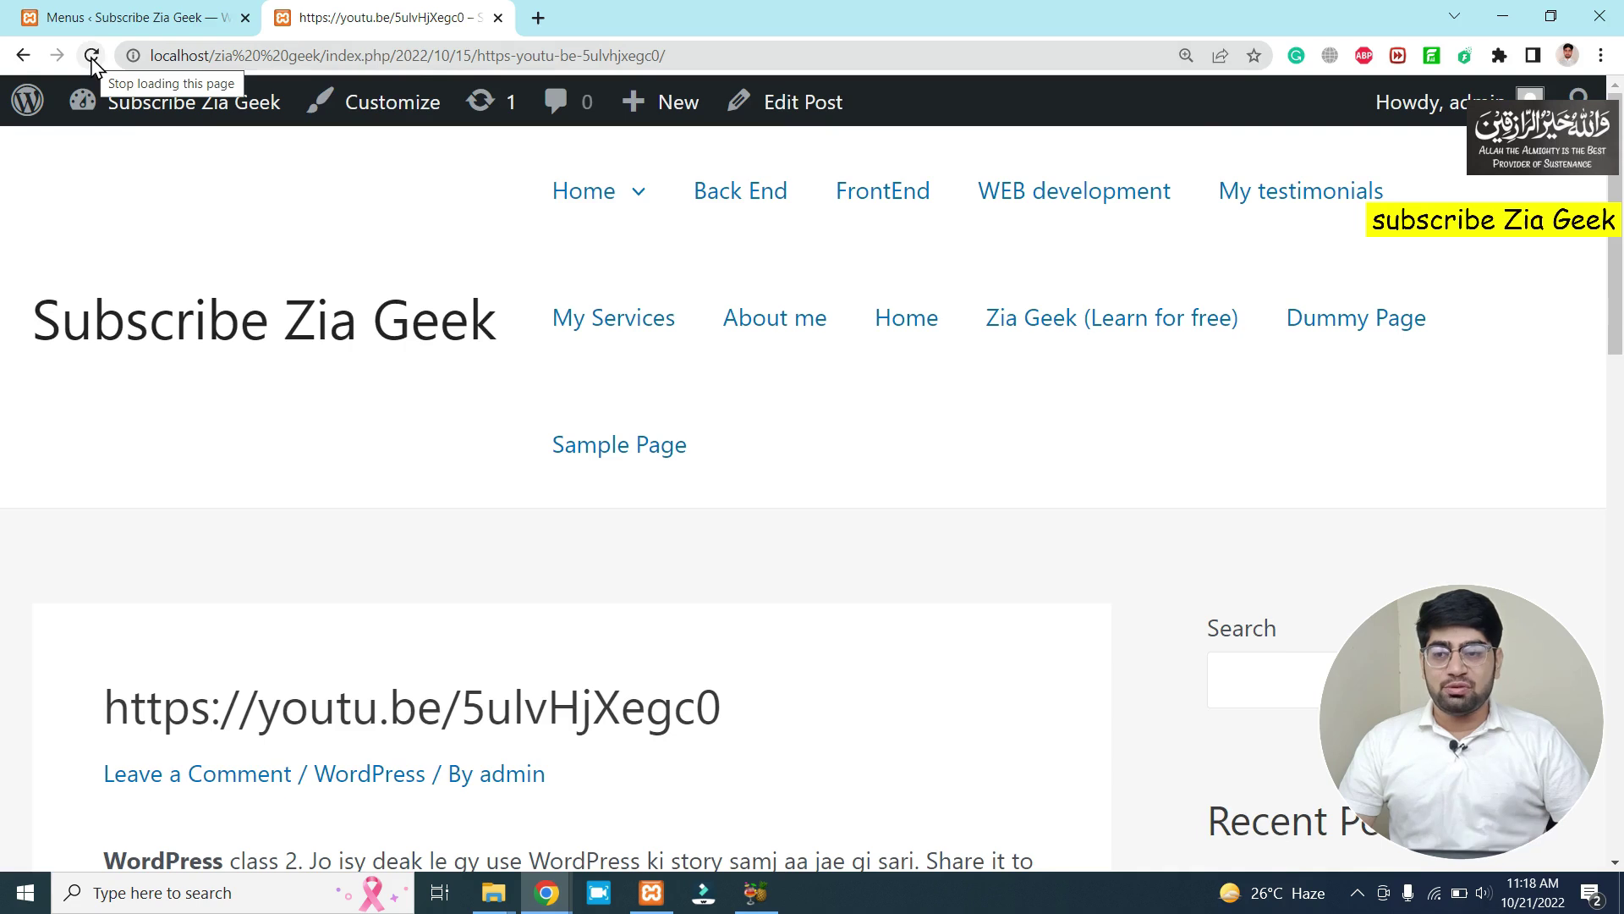
mouse_move(601, 244)
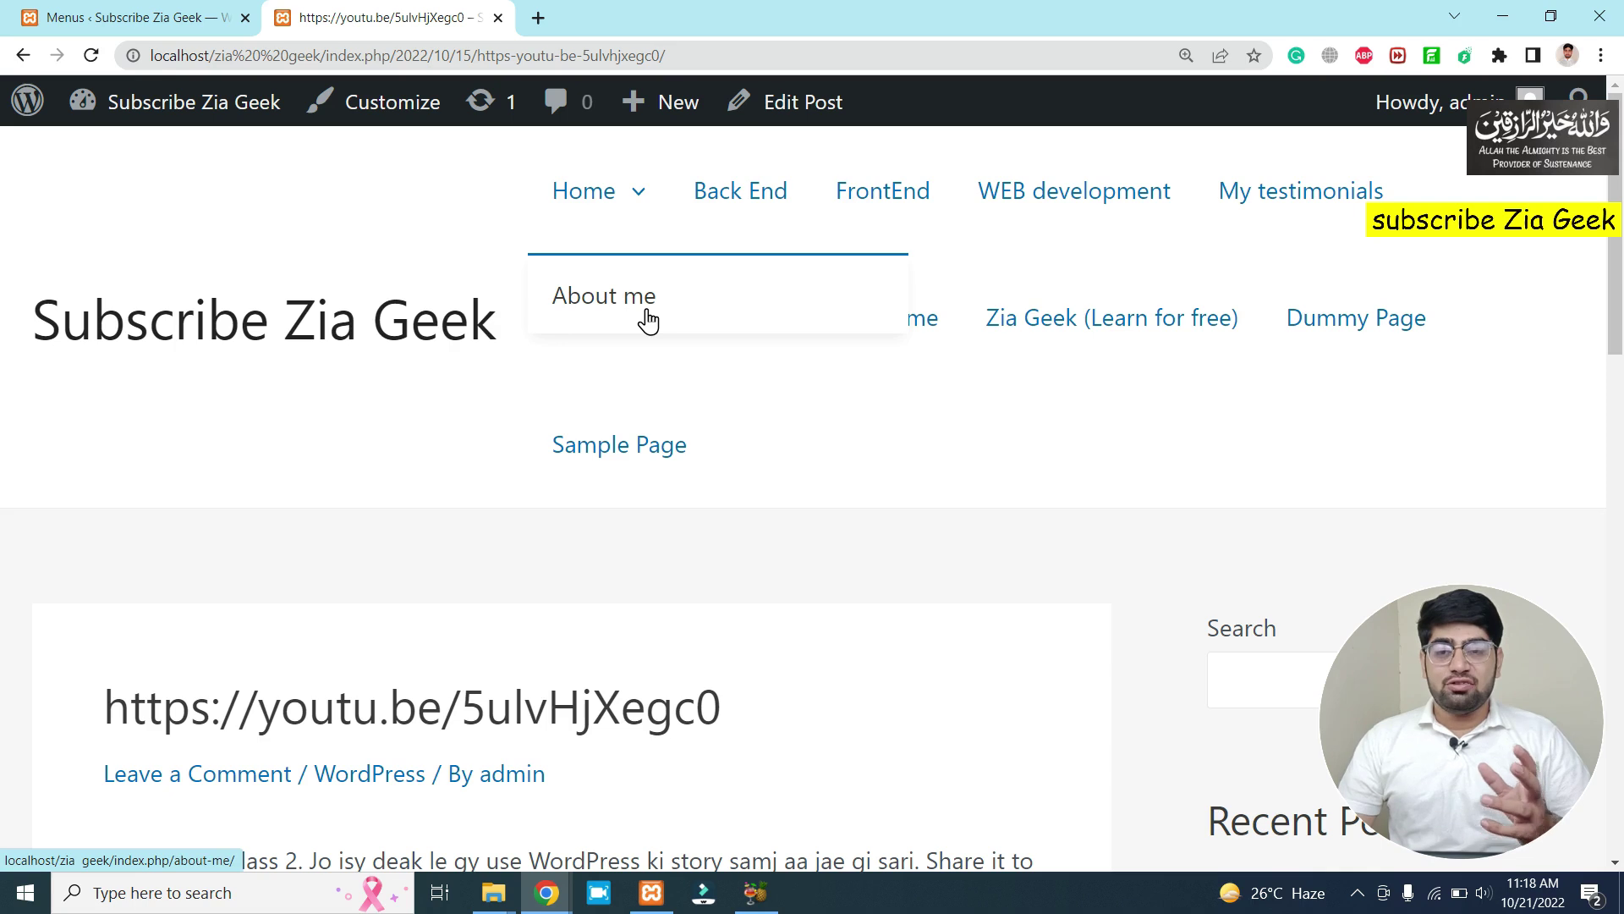
Return to the menu editor, nest My testimonials beneath the About me sub item, and save the menu.
click(153, 15)
scroll(922, 544, down, 4)
scroll(922, 544, down, 7)
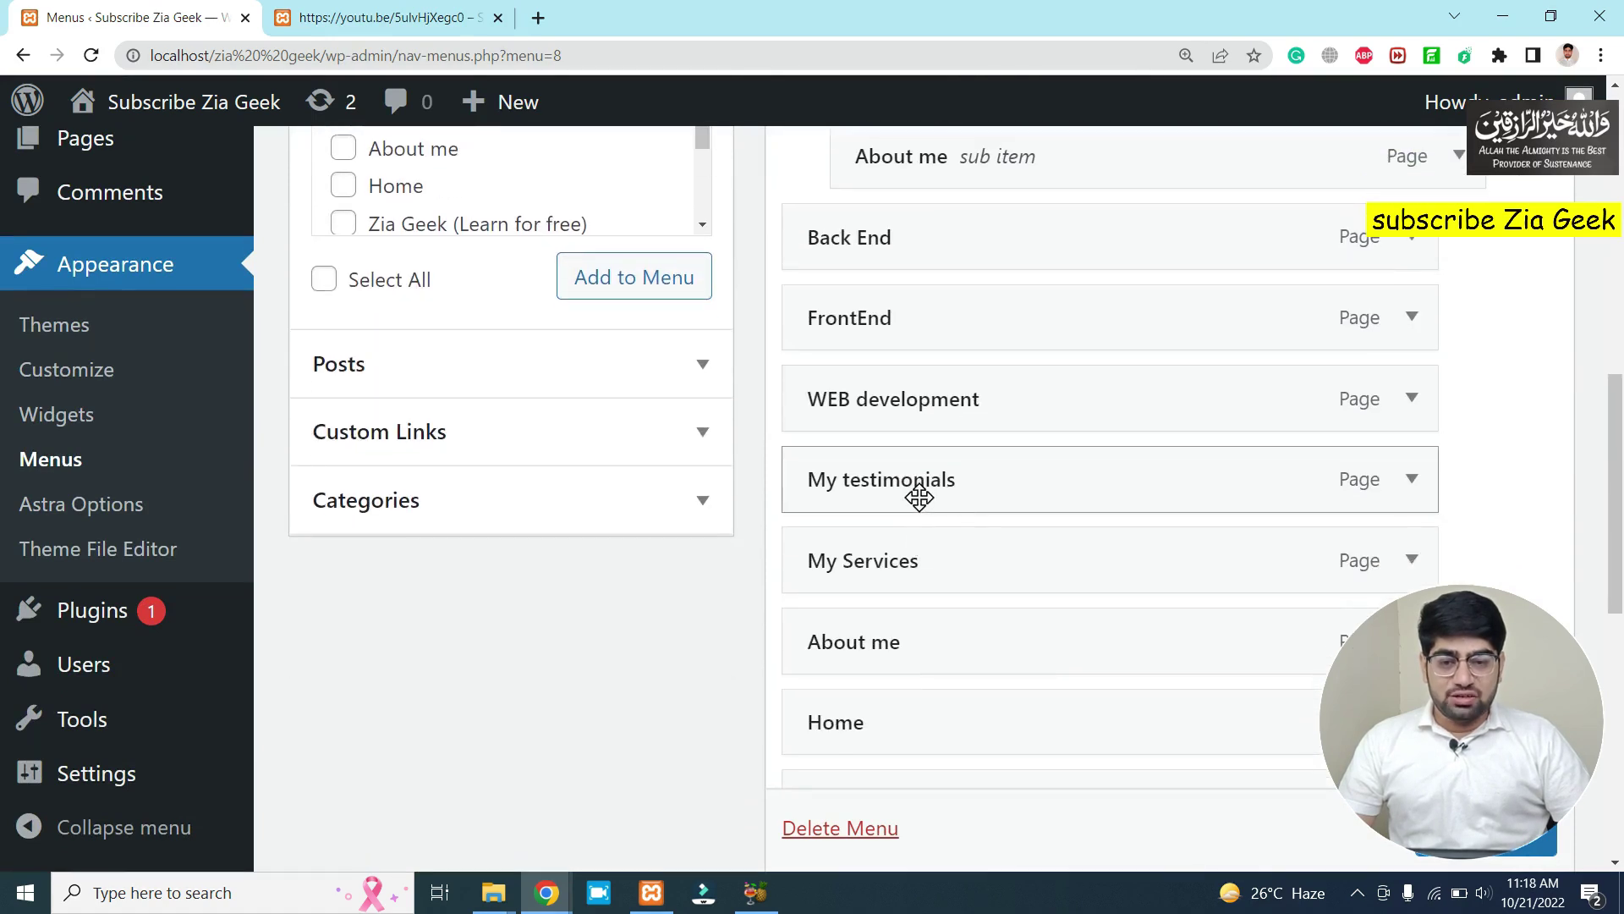
drag(917, 496, 1112, 243)
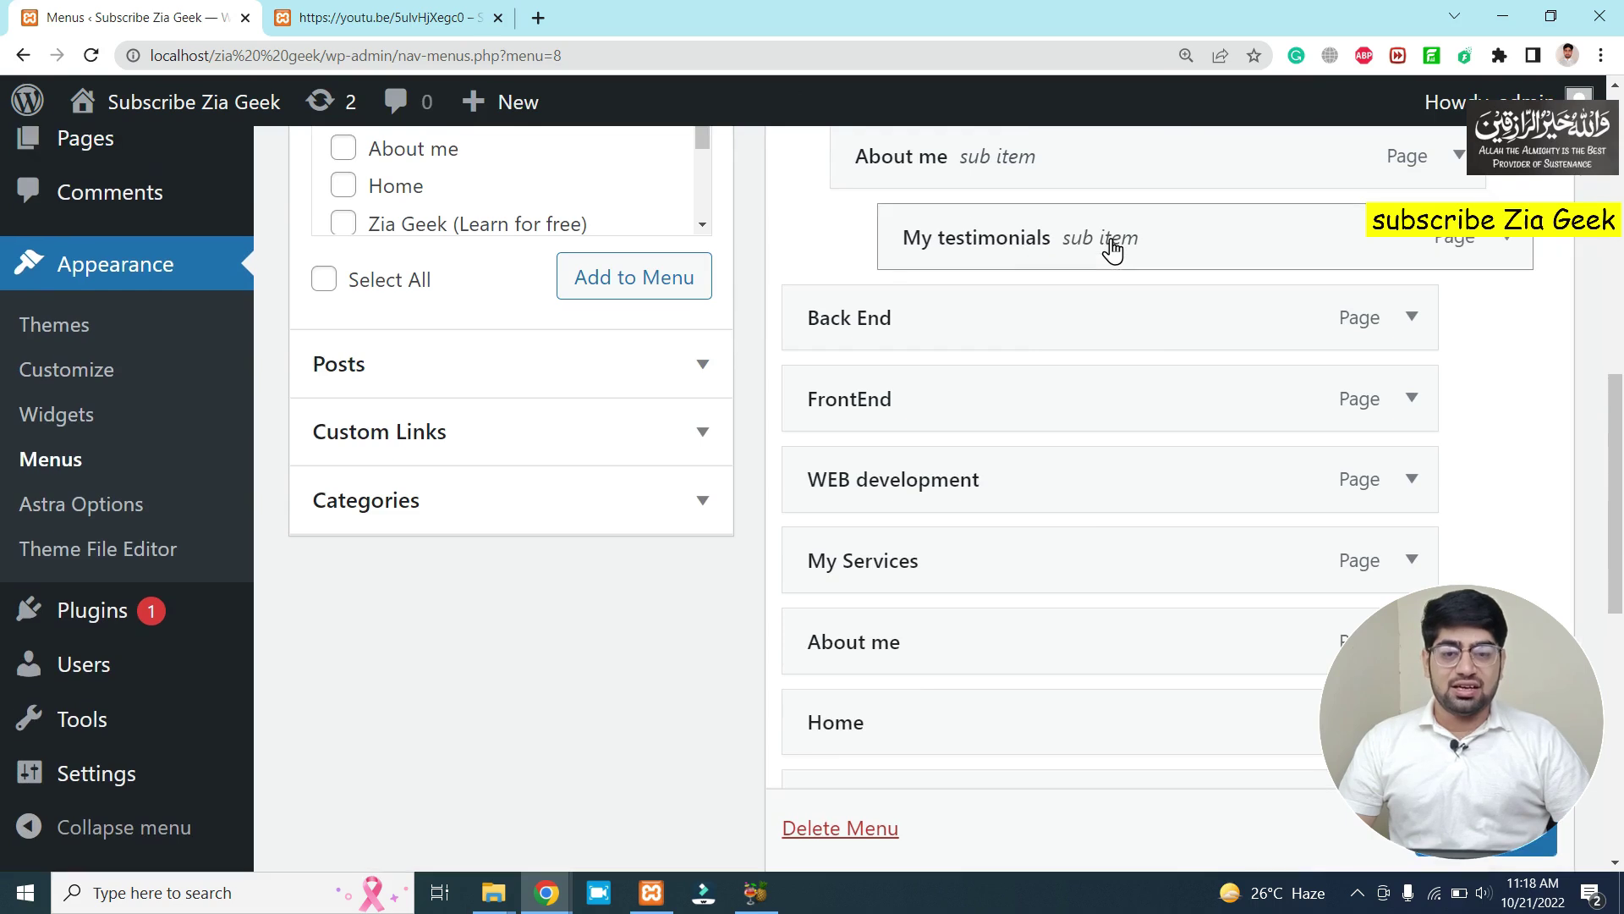
scroll(1049, 258, up, 2)
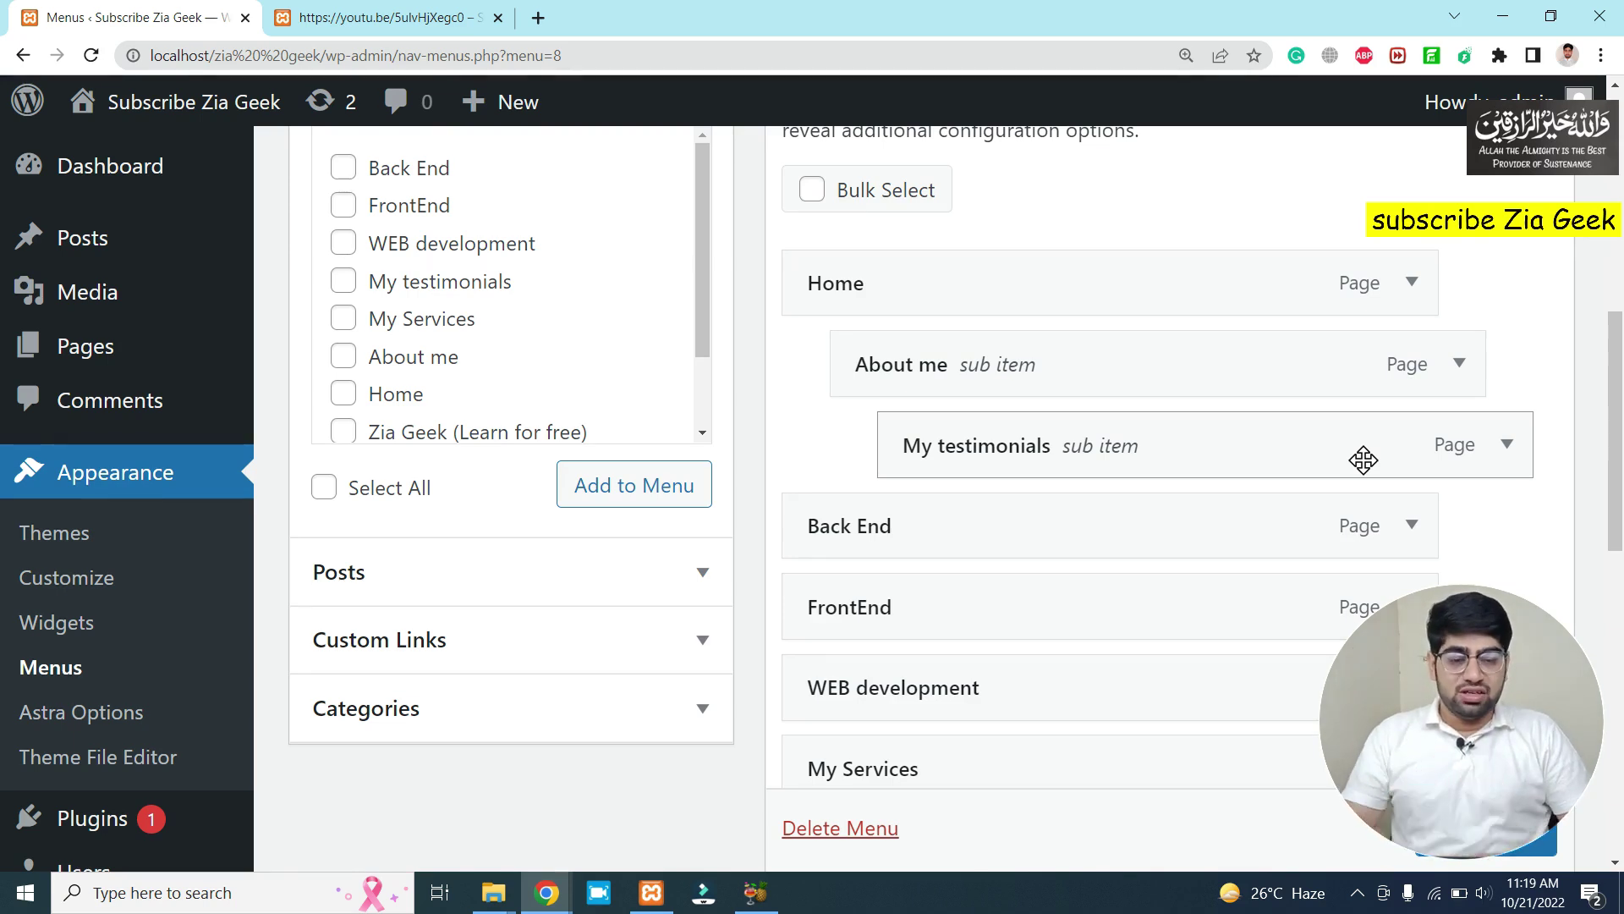
scroll(1509, 846, down, 1)
click(1508, 846)
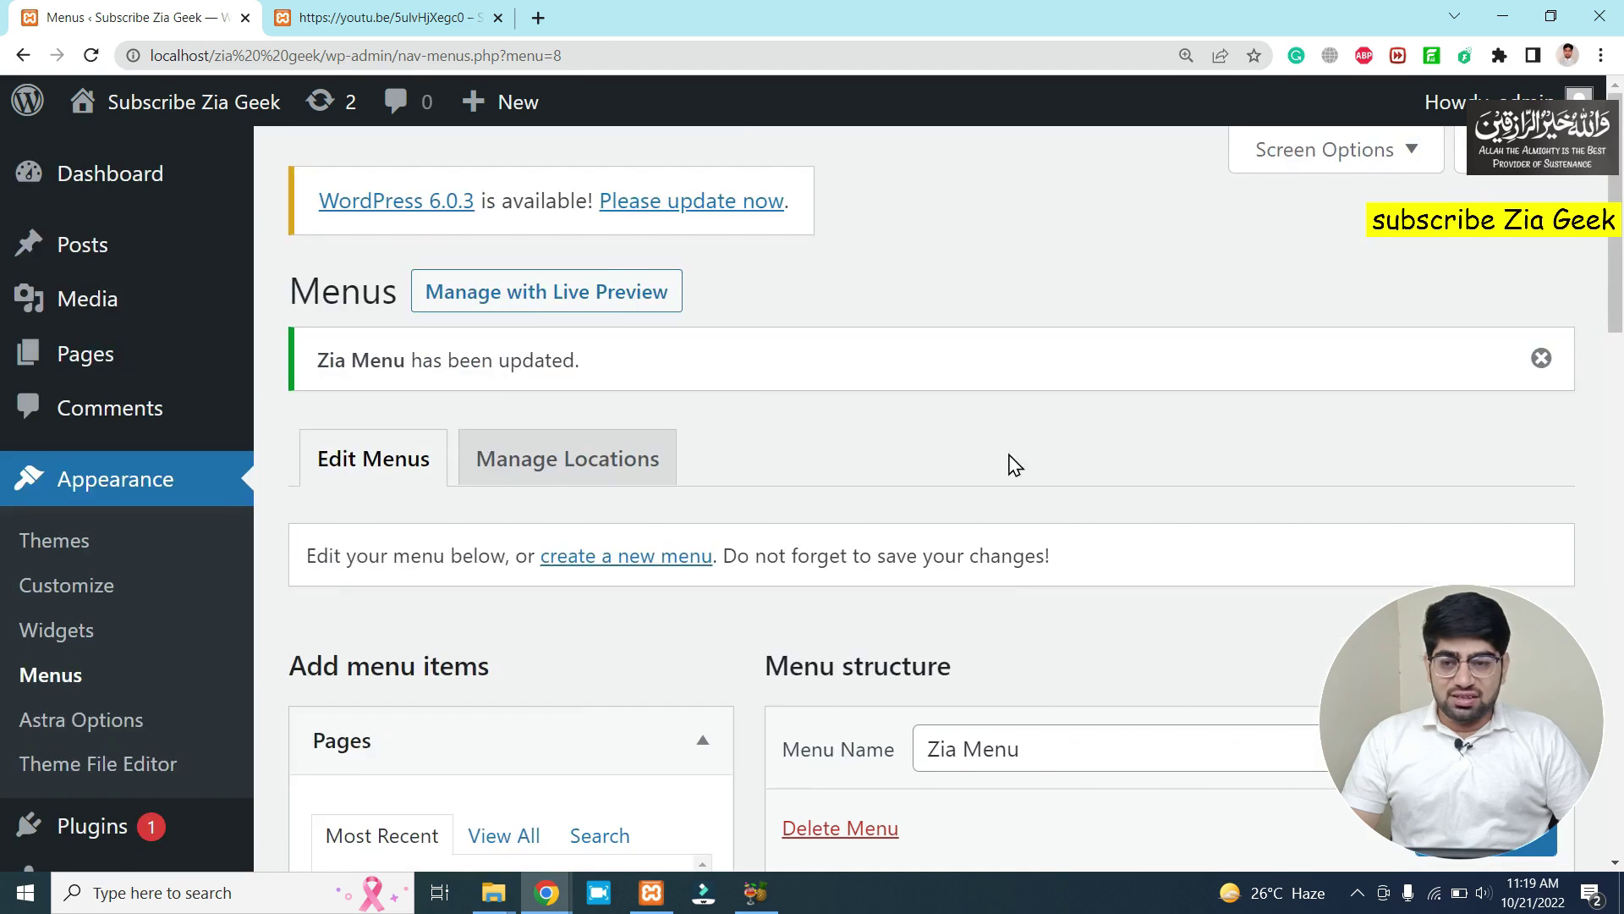
Refresh the site's post page and examine the second-level submenu beneath About me.
click(413, 26)
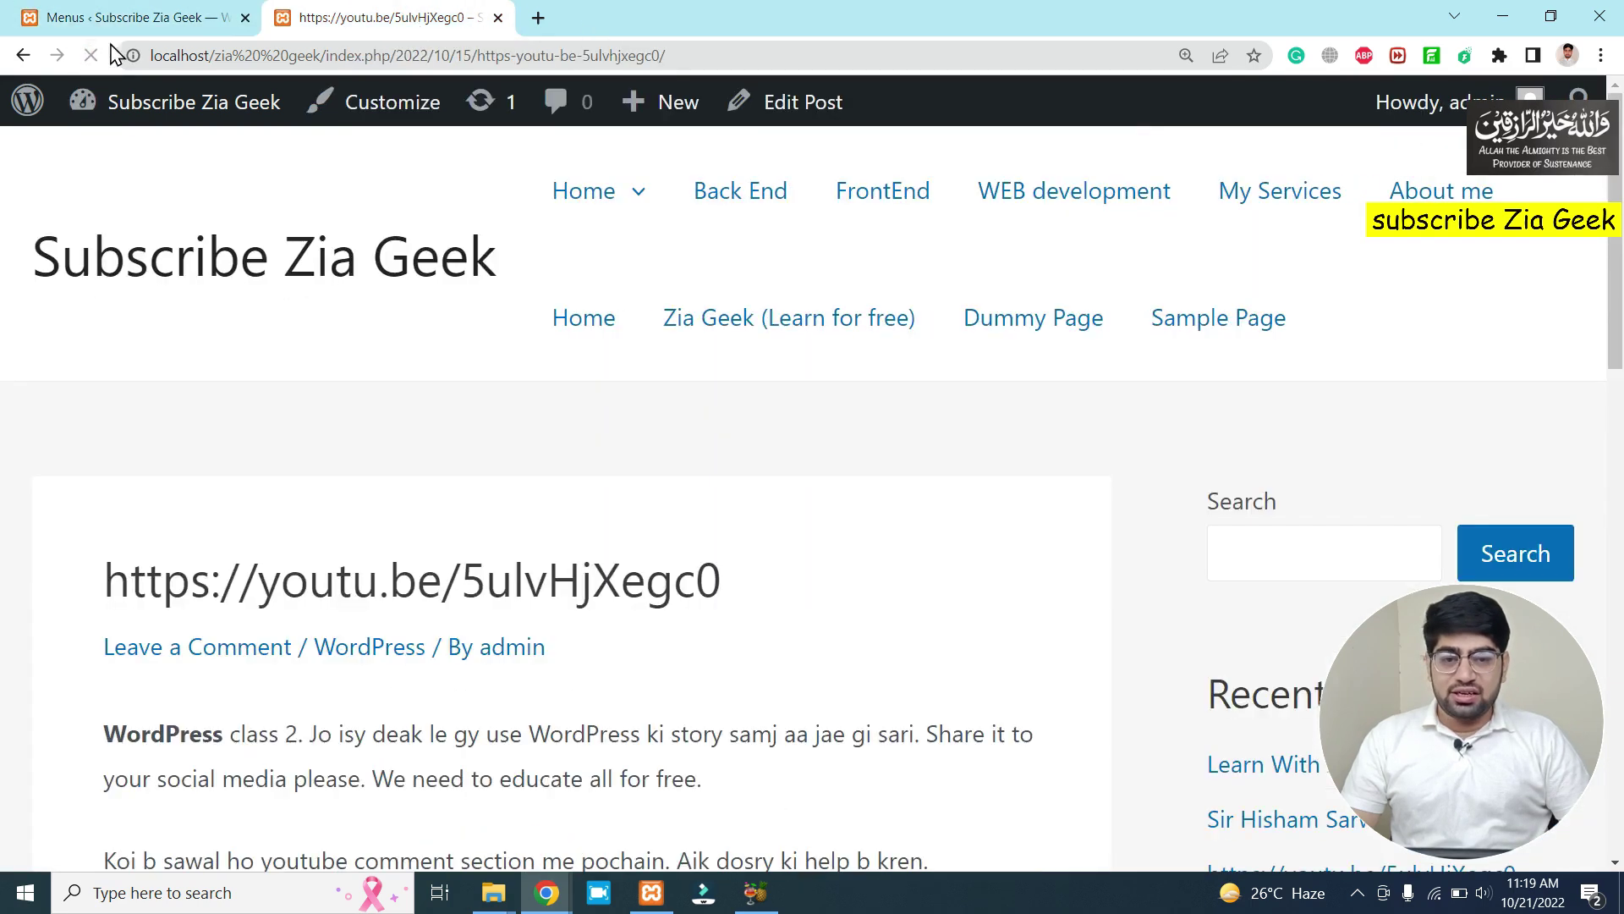
mouse_move(643, 193)
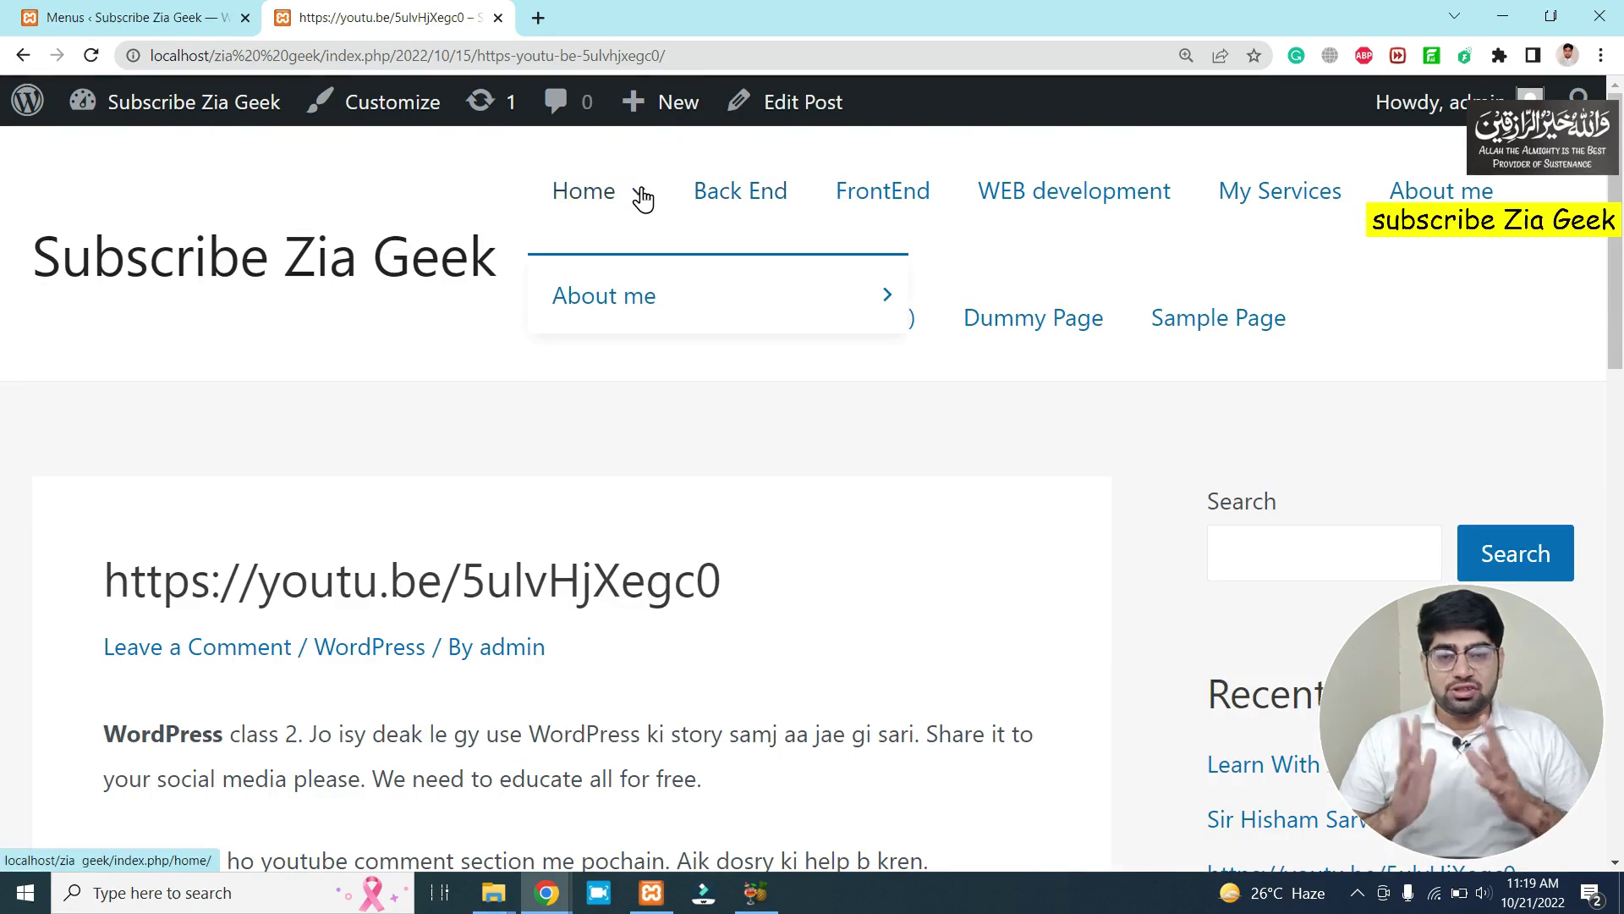
scroll(626, 254, down, 1)
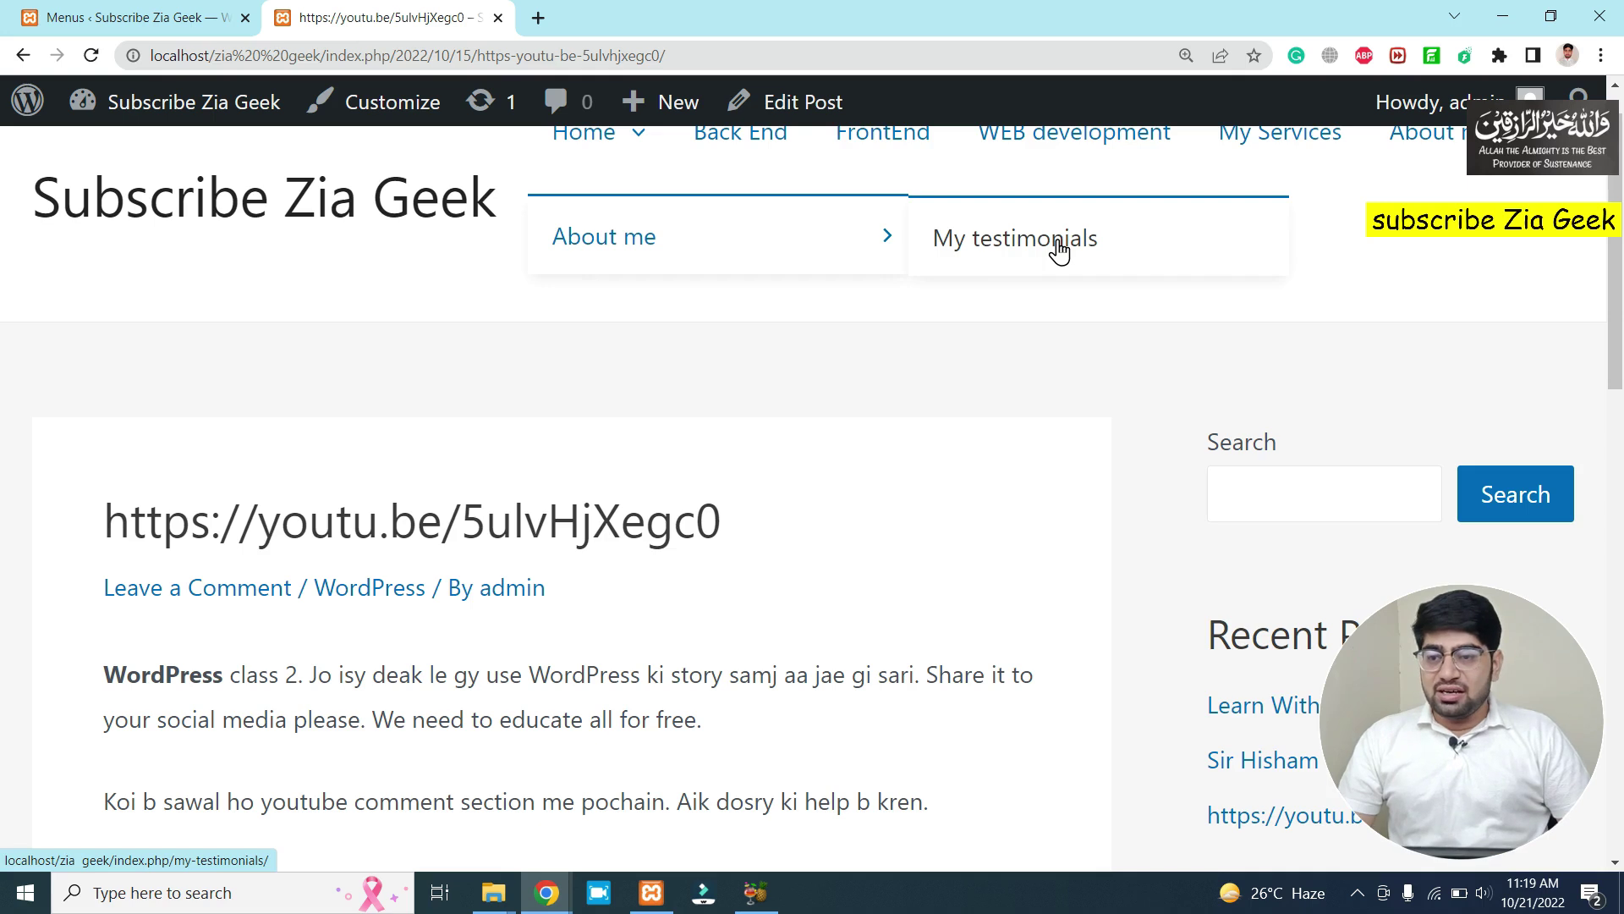
Back in the menu editor, move WEB development above Back End, and nest Back End and FrontEnd under it.
click(50, 18)
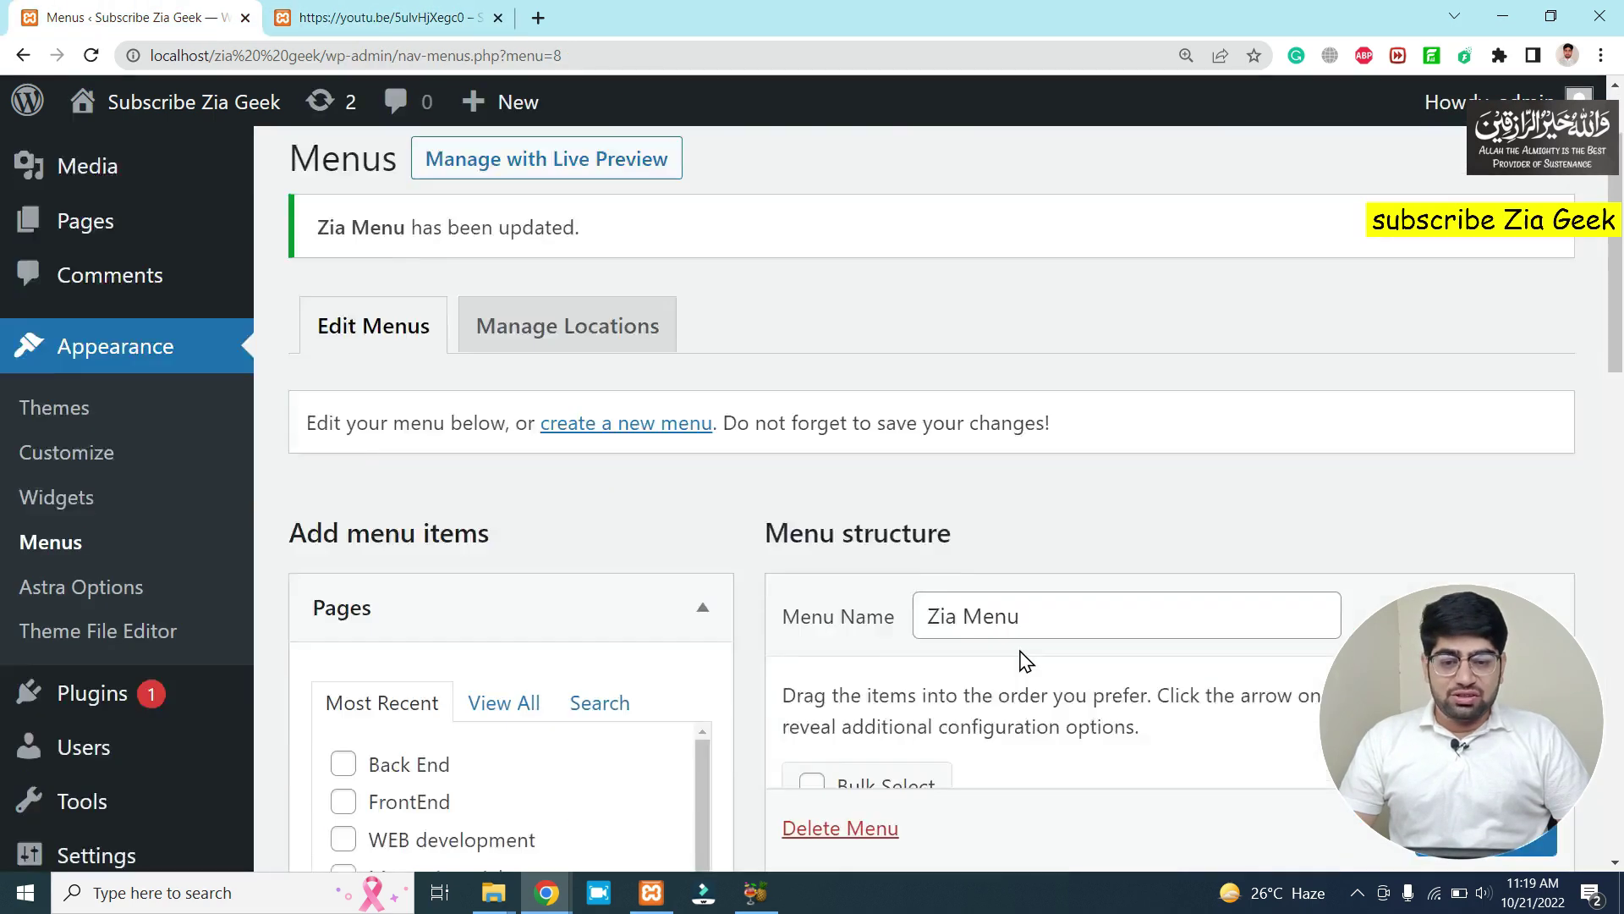
scroll(1026, 660, down, 7)
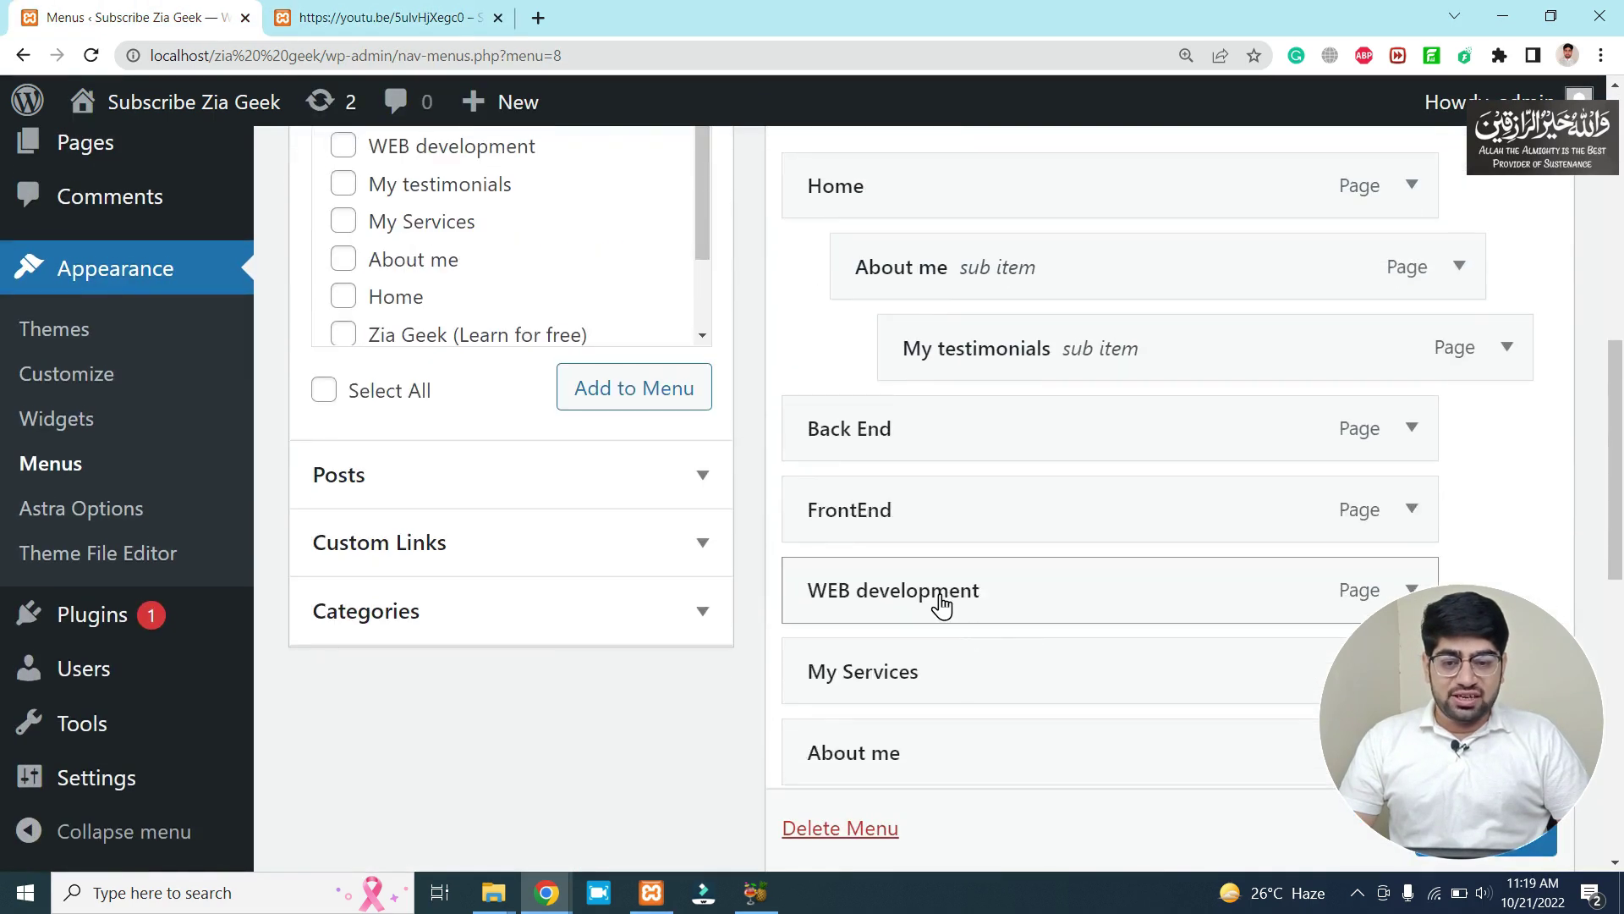
drag(942, 602, 829, 431)
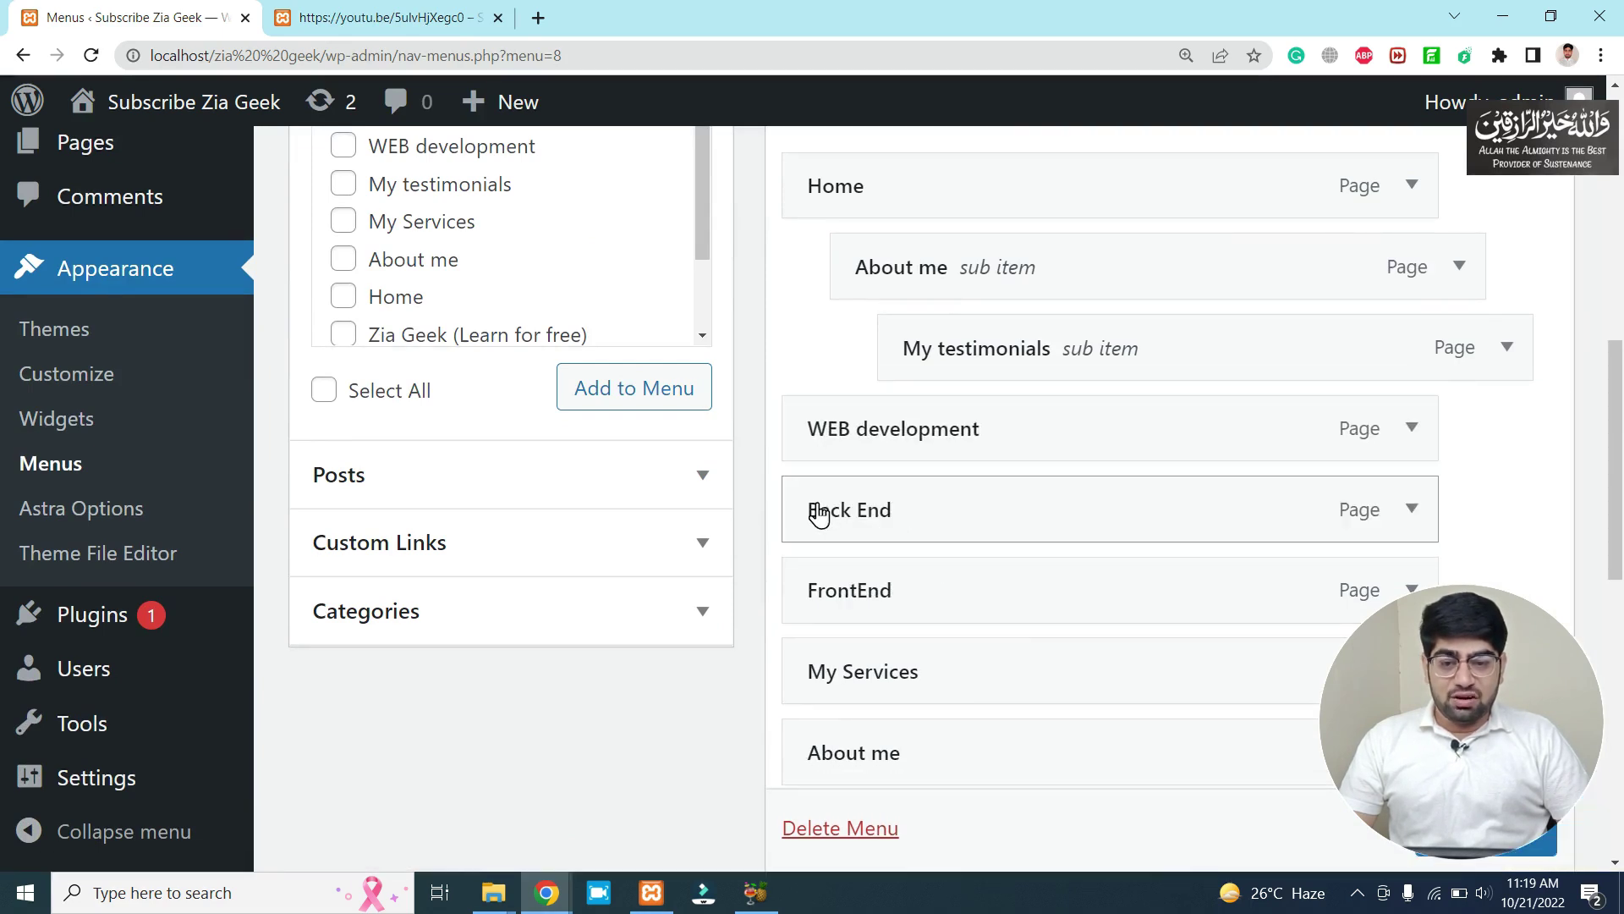
drag(820, 511, 914, 474)
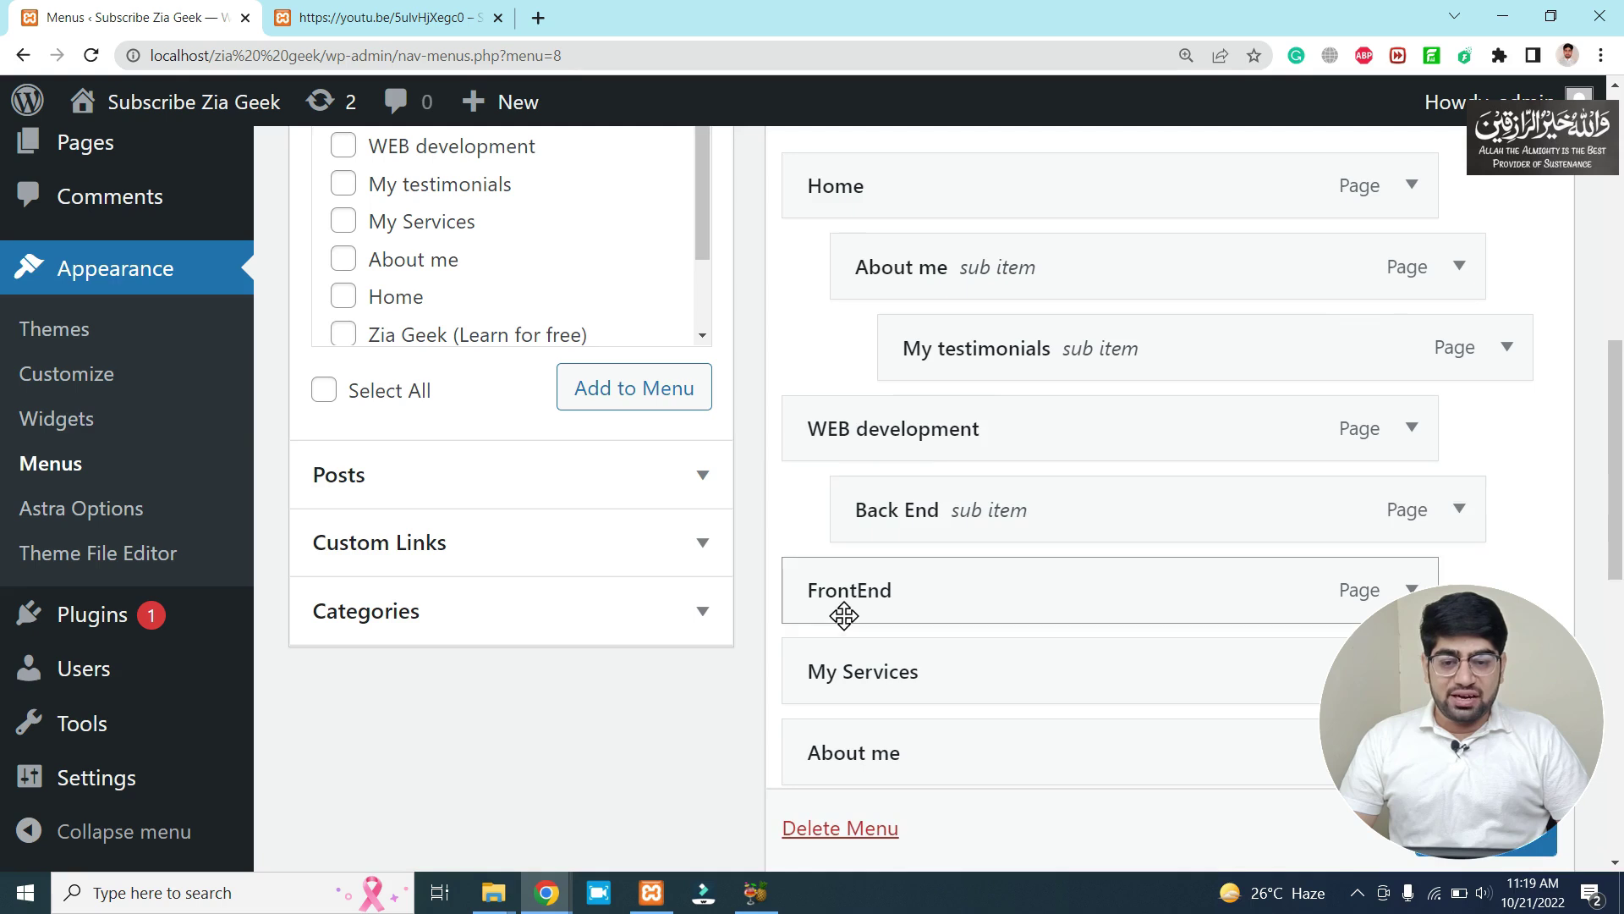
drag(837, 621, 913, 617)
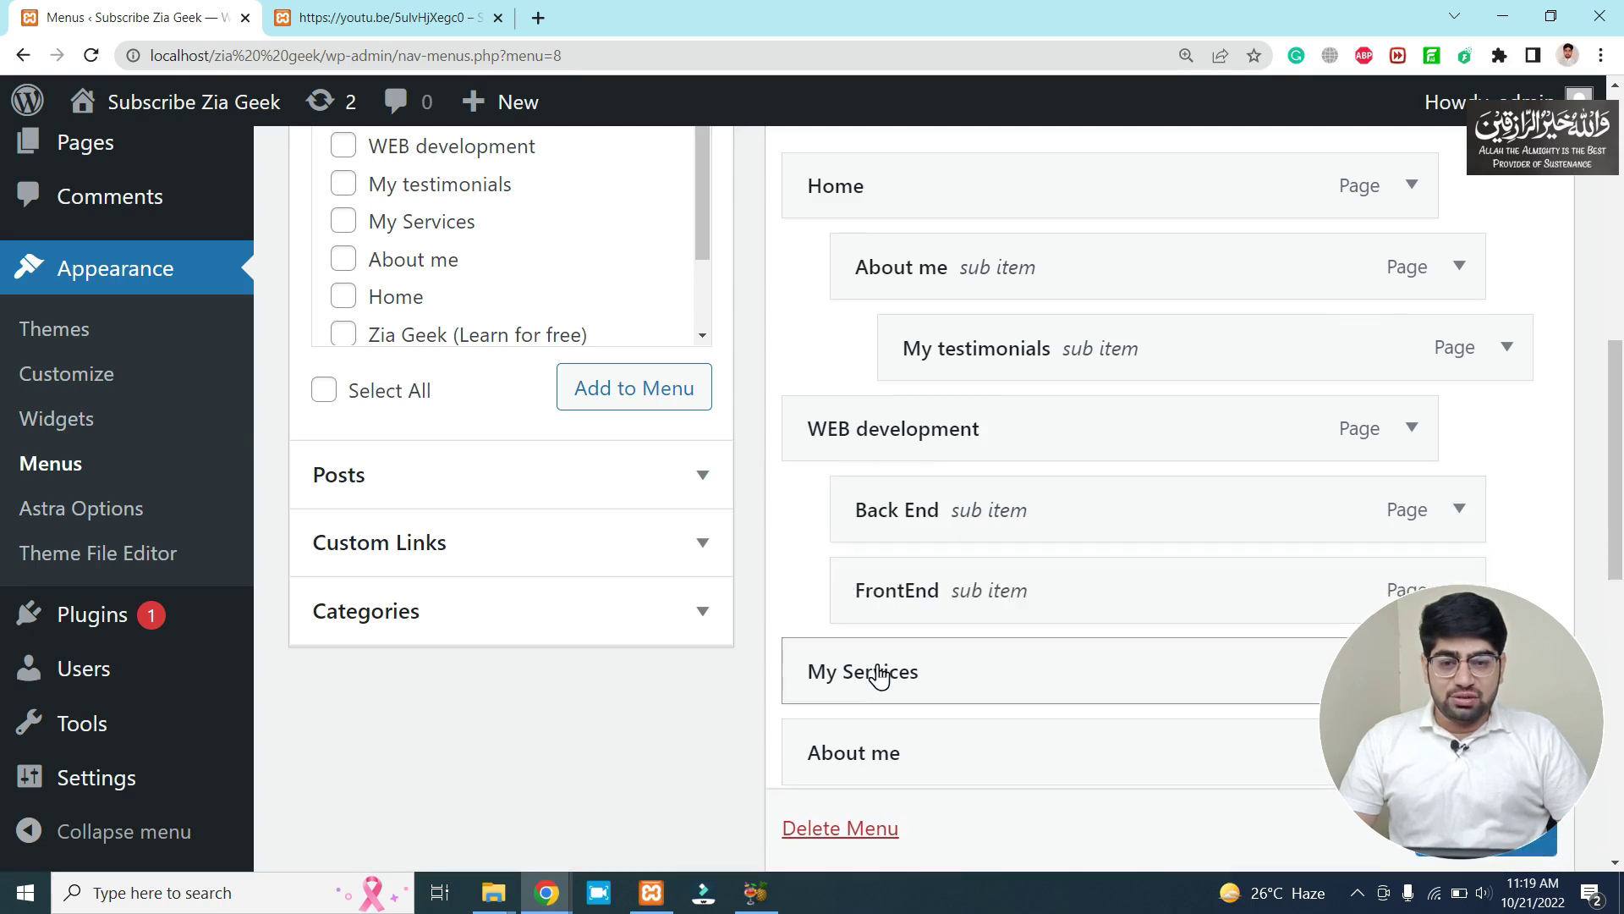
Nest My Services directly beneath the About me sub item, and remove the duplicate top-level About me item.
drag(880, 674, 928, 350)
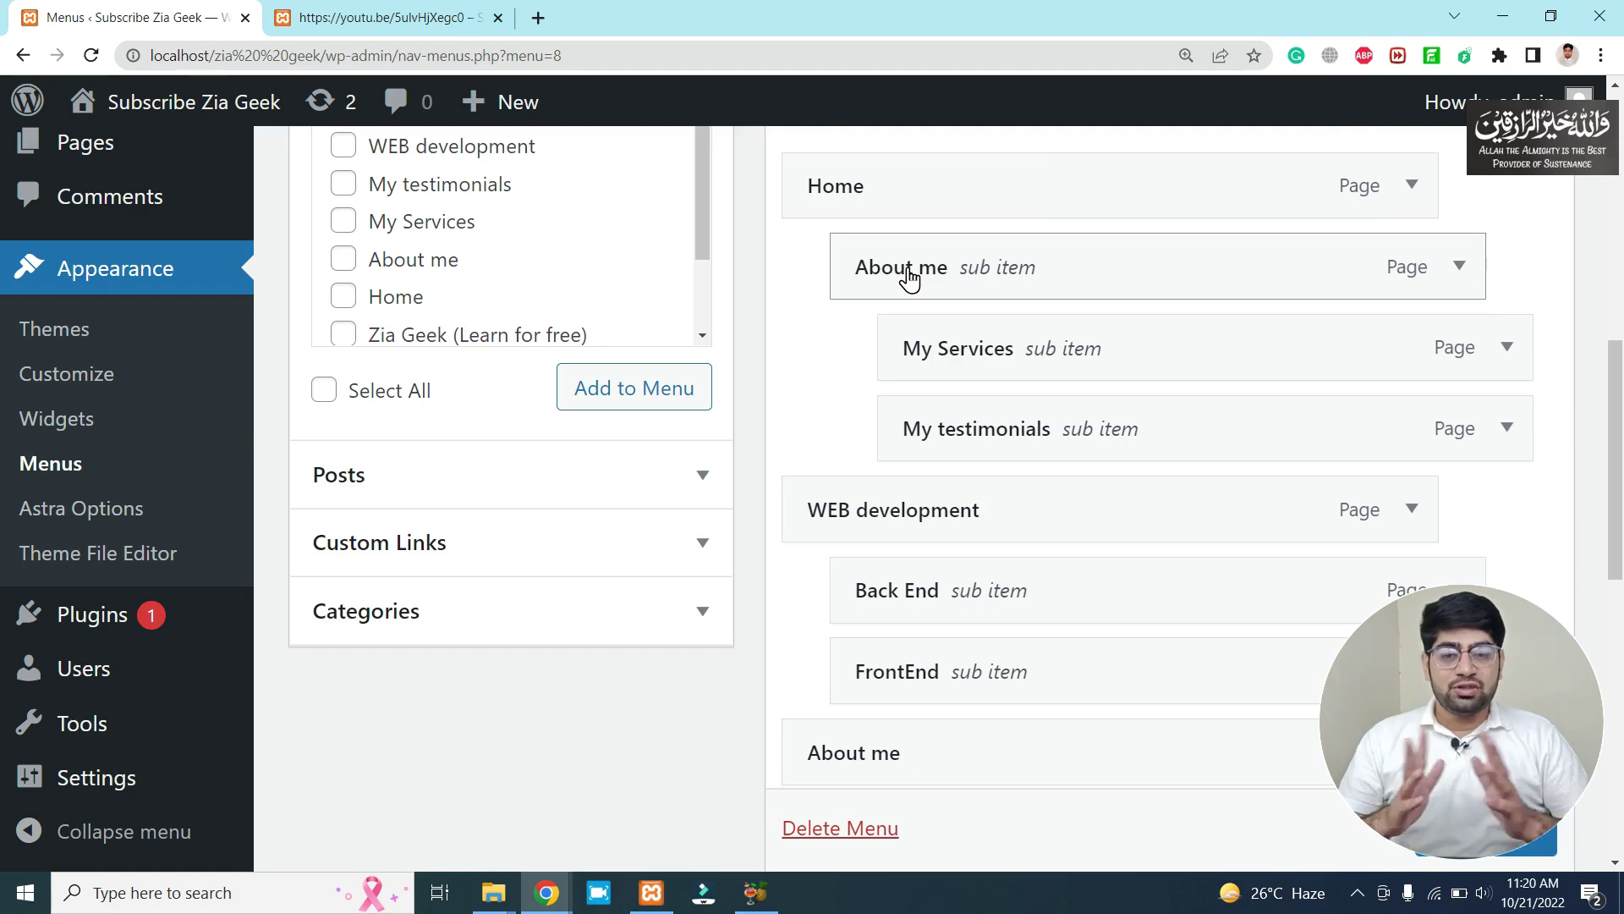
scroll(909, 277, down, 3)
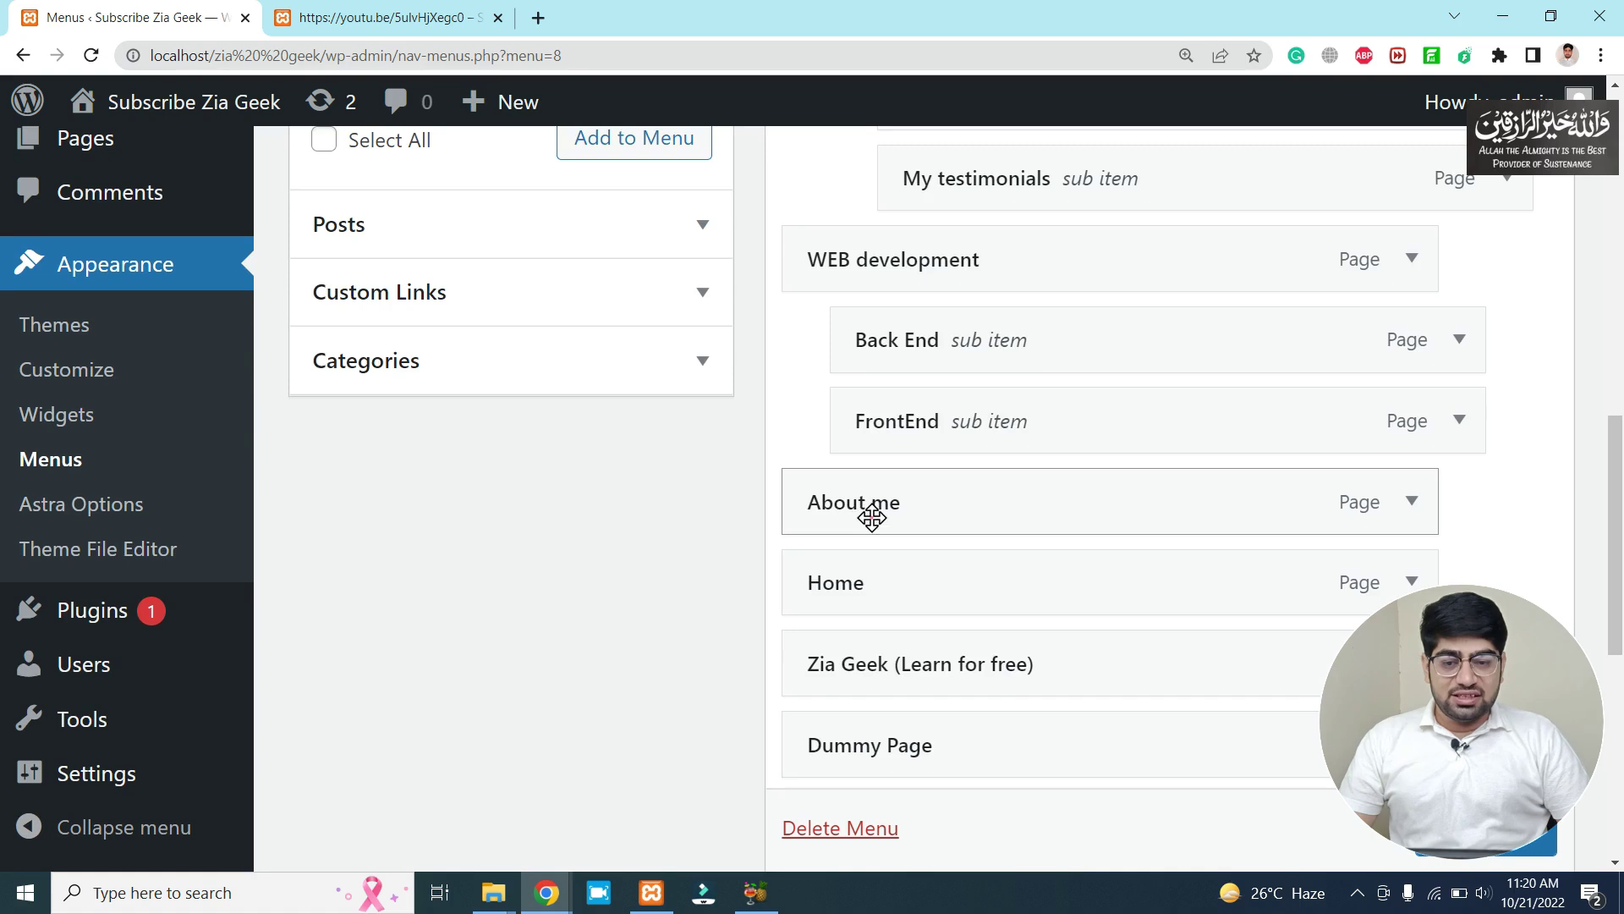
click(1409, 501)
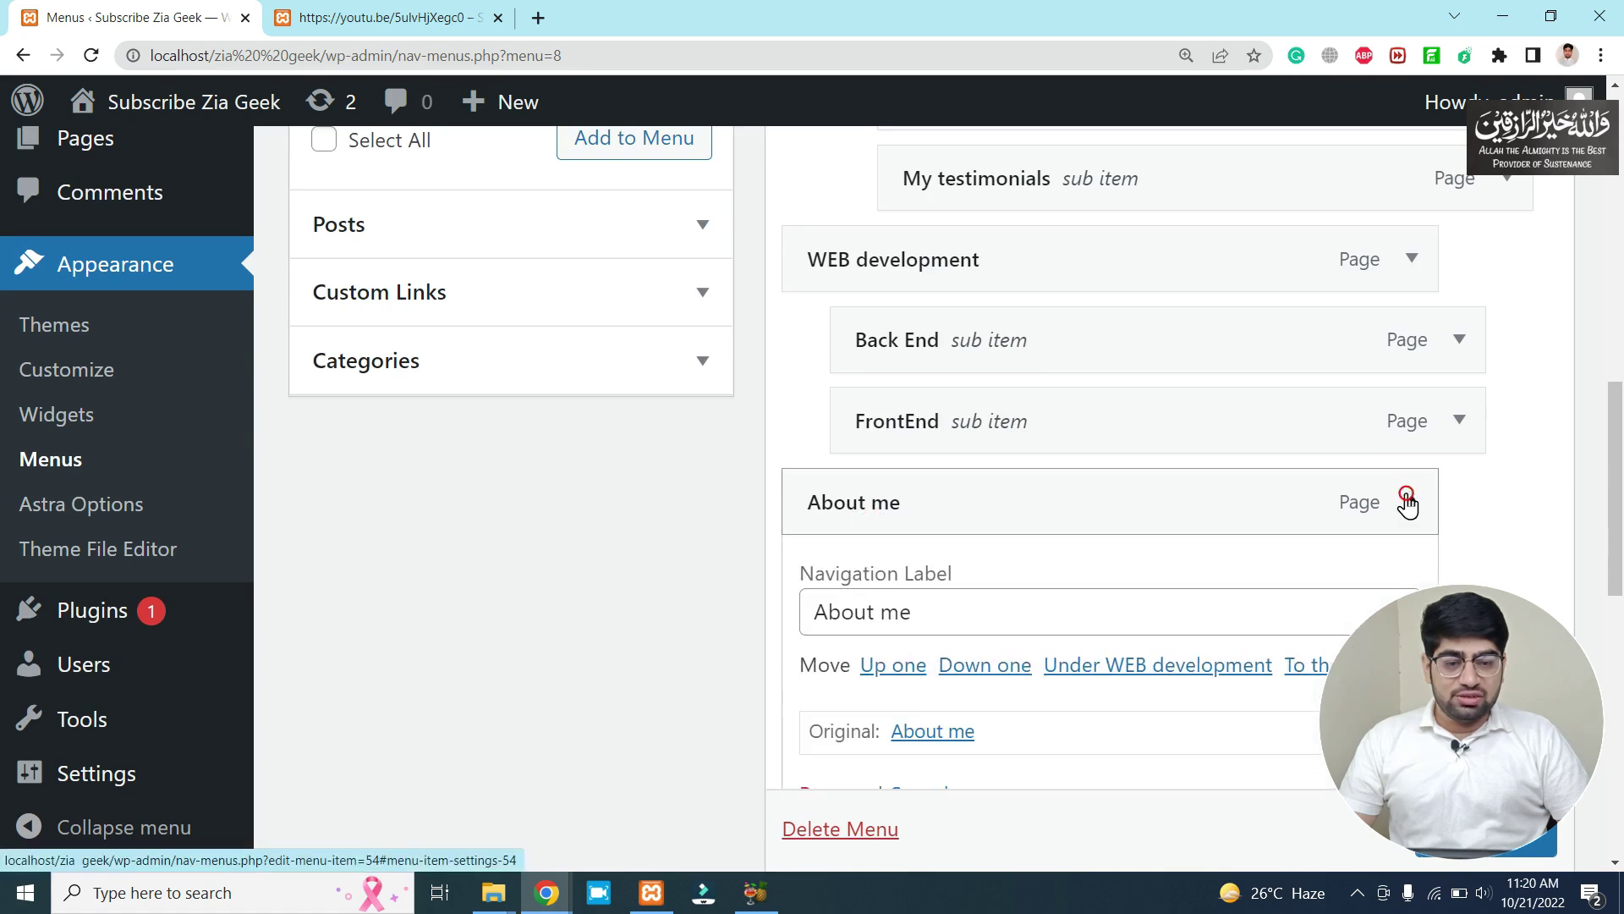
scroll(1408, 505, down, 4)
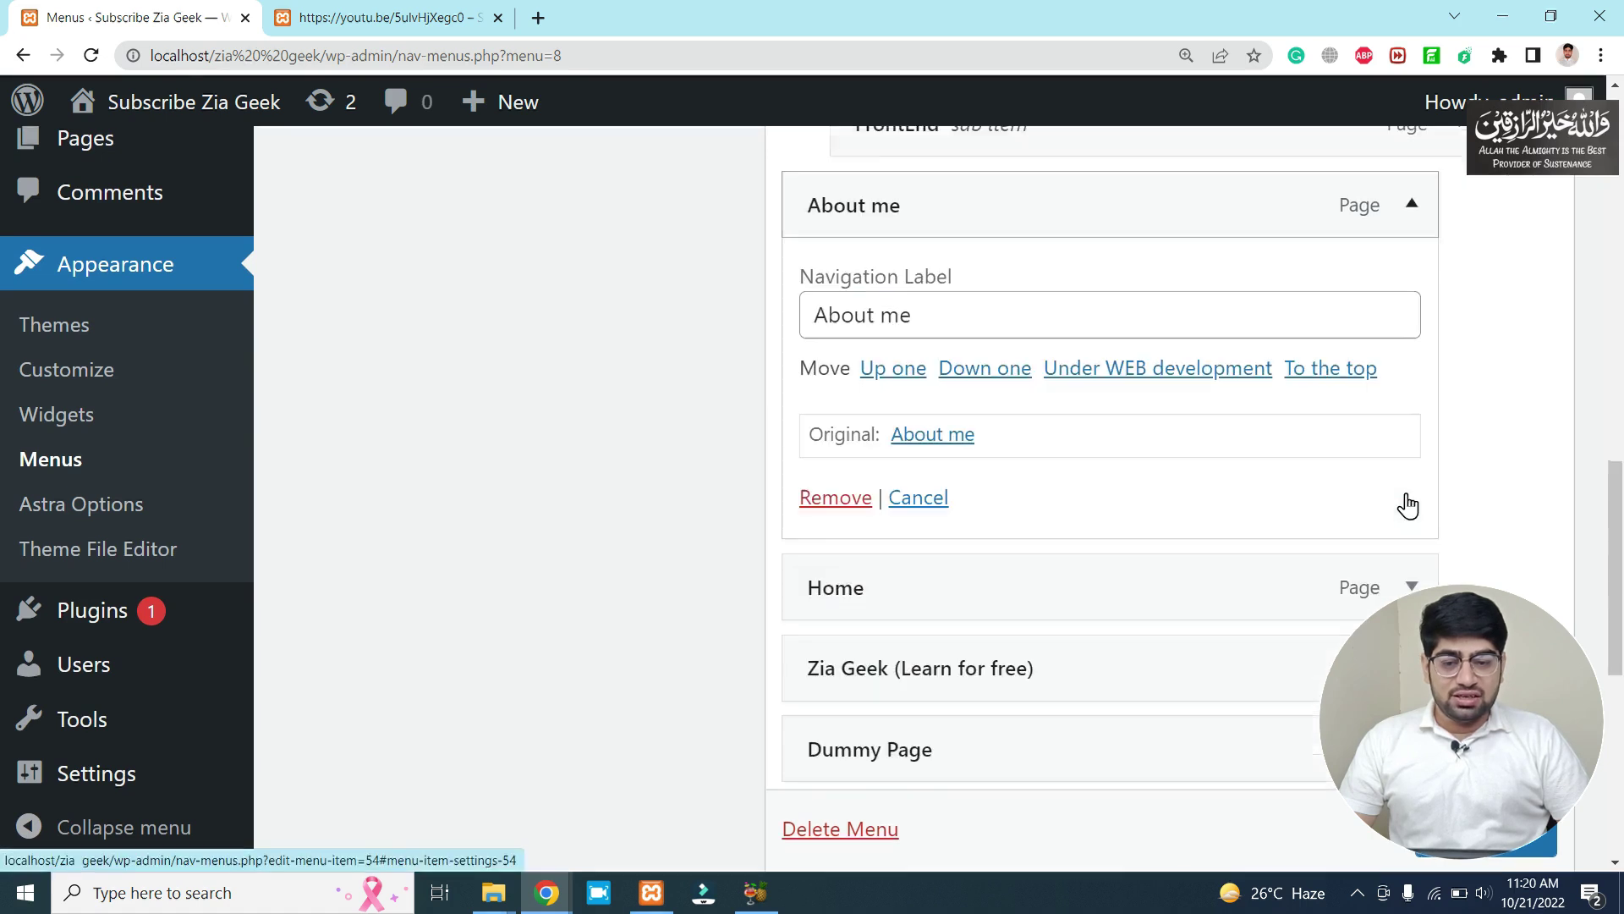
click(837, 498)
scroll(979, 464, up, 3)
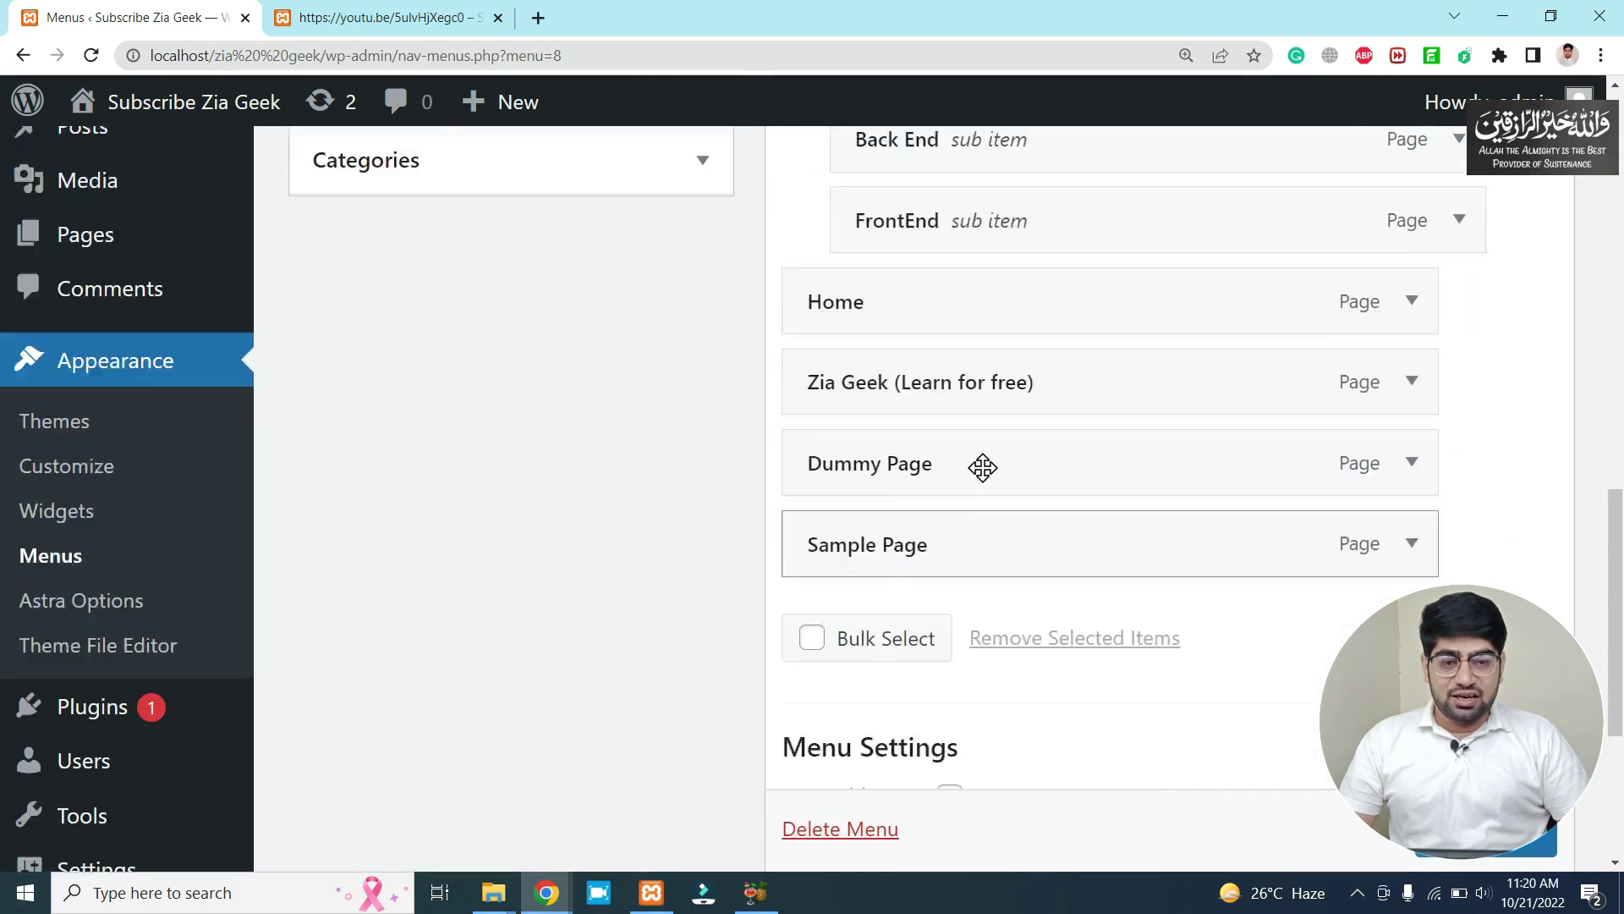
Remove the duplicate Home item that follows FrontEnd in the menu structure.
scroll(982, 467, up, 4)
scroll(981, 474, down, 5)
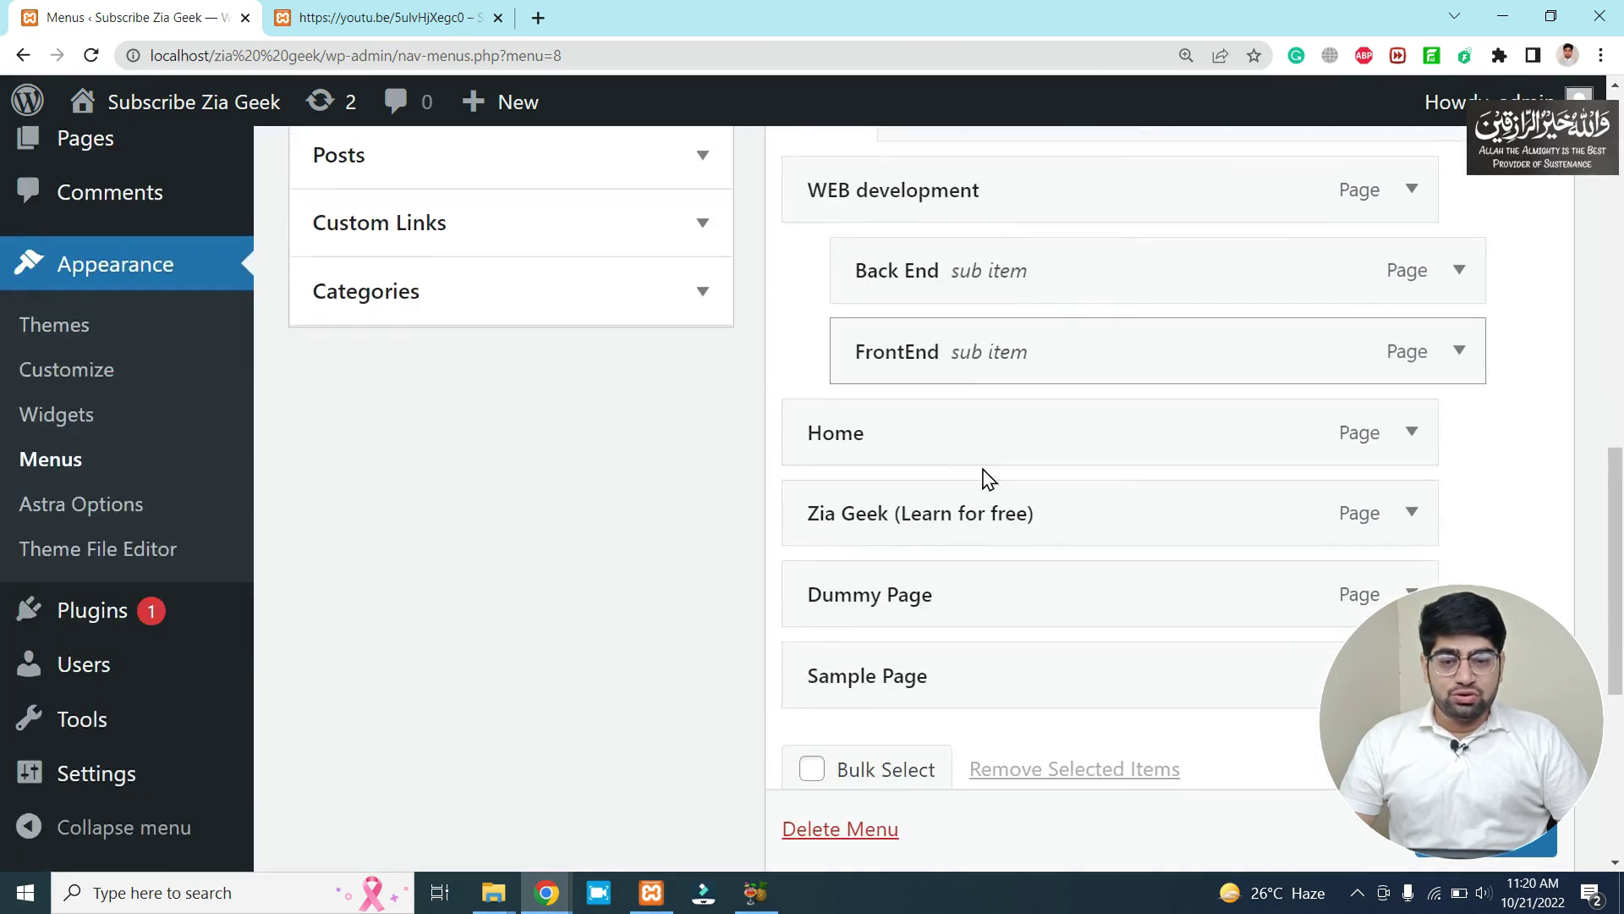
click(1410, 430)
scroll(1305, 432, down, 3)
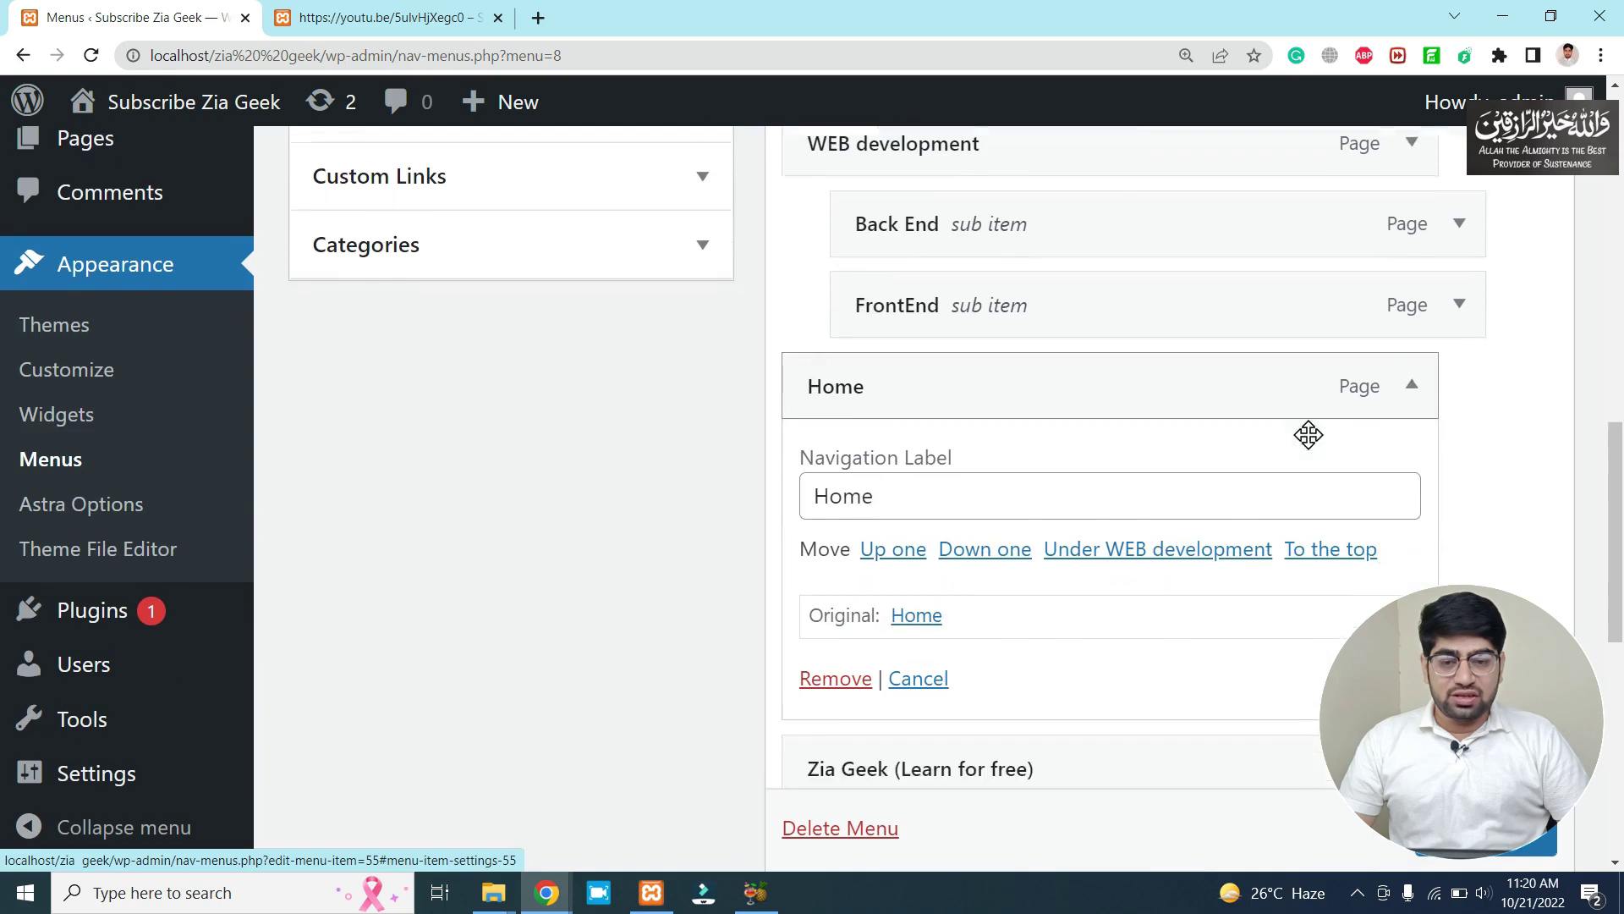
click(814, 467)
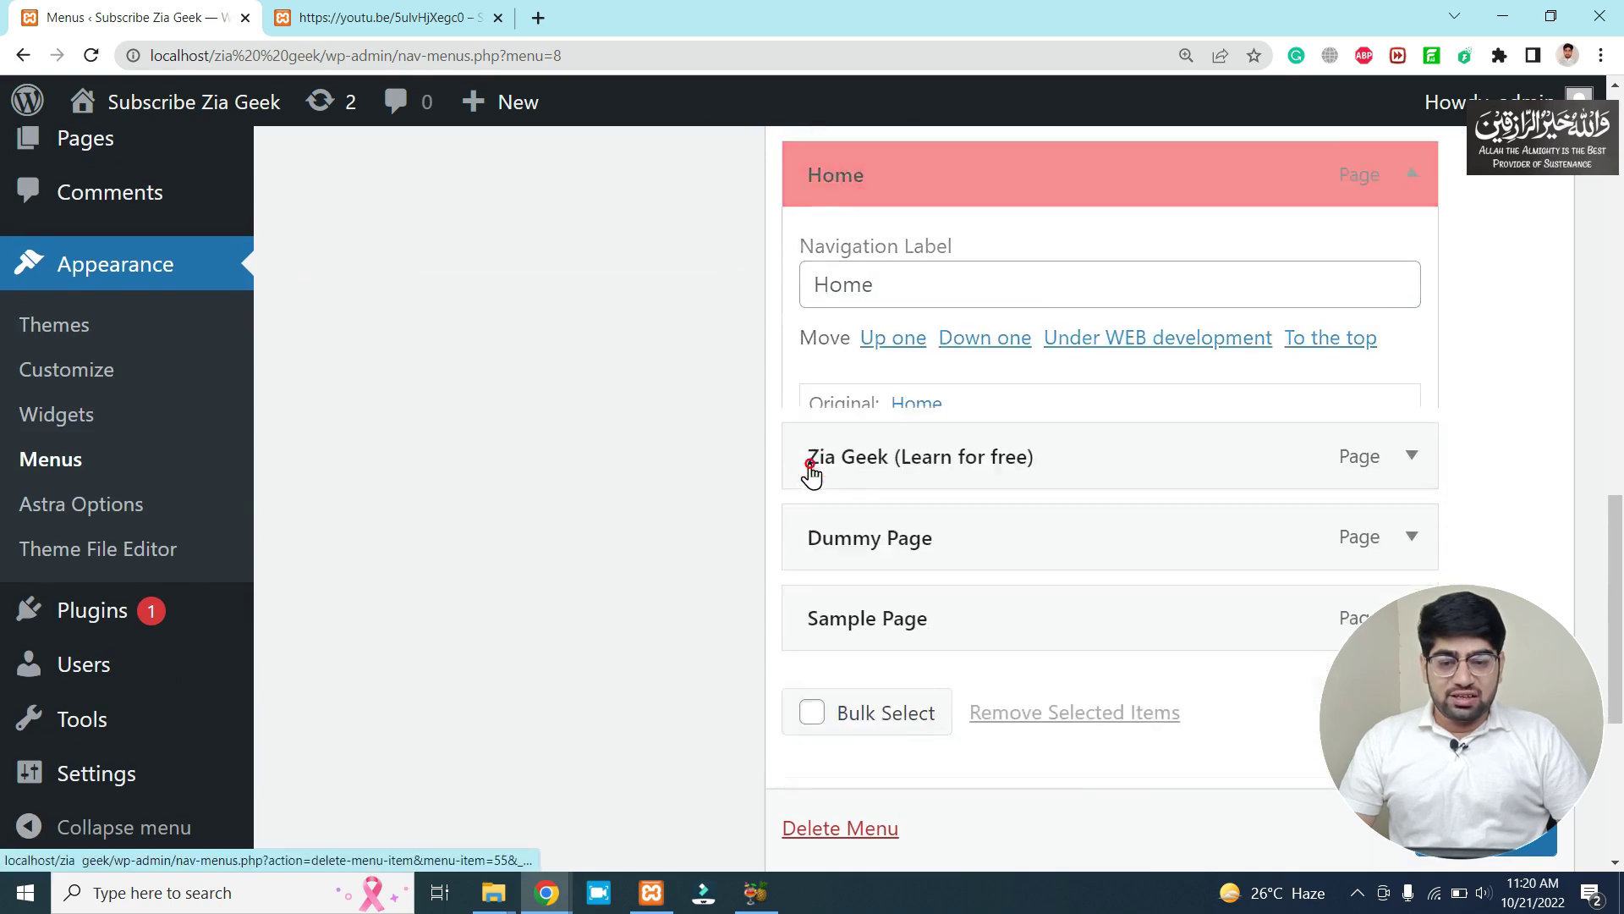
Move the Zia Geek (Learn for free) item above WEB development in the menu structure.
scroll(997, 269, up, 2)
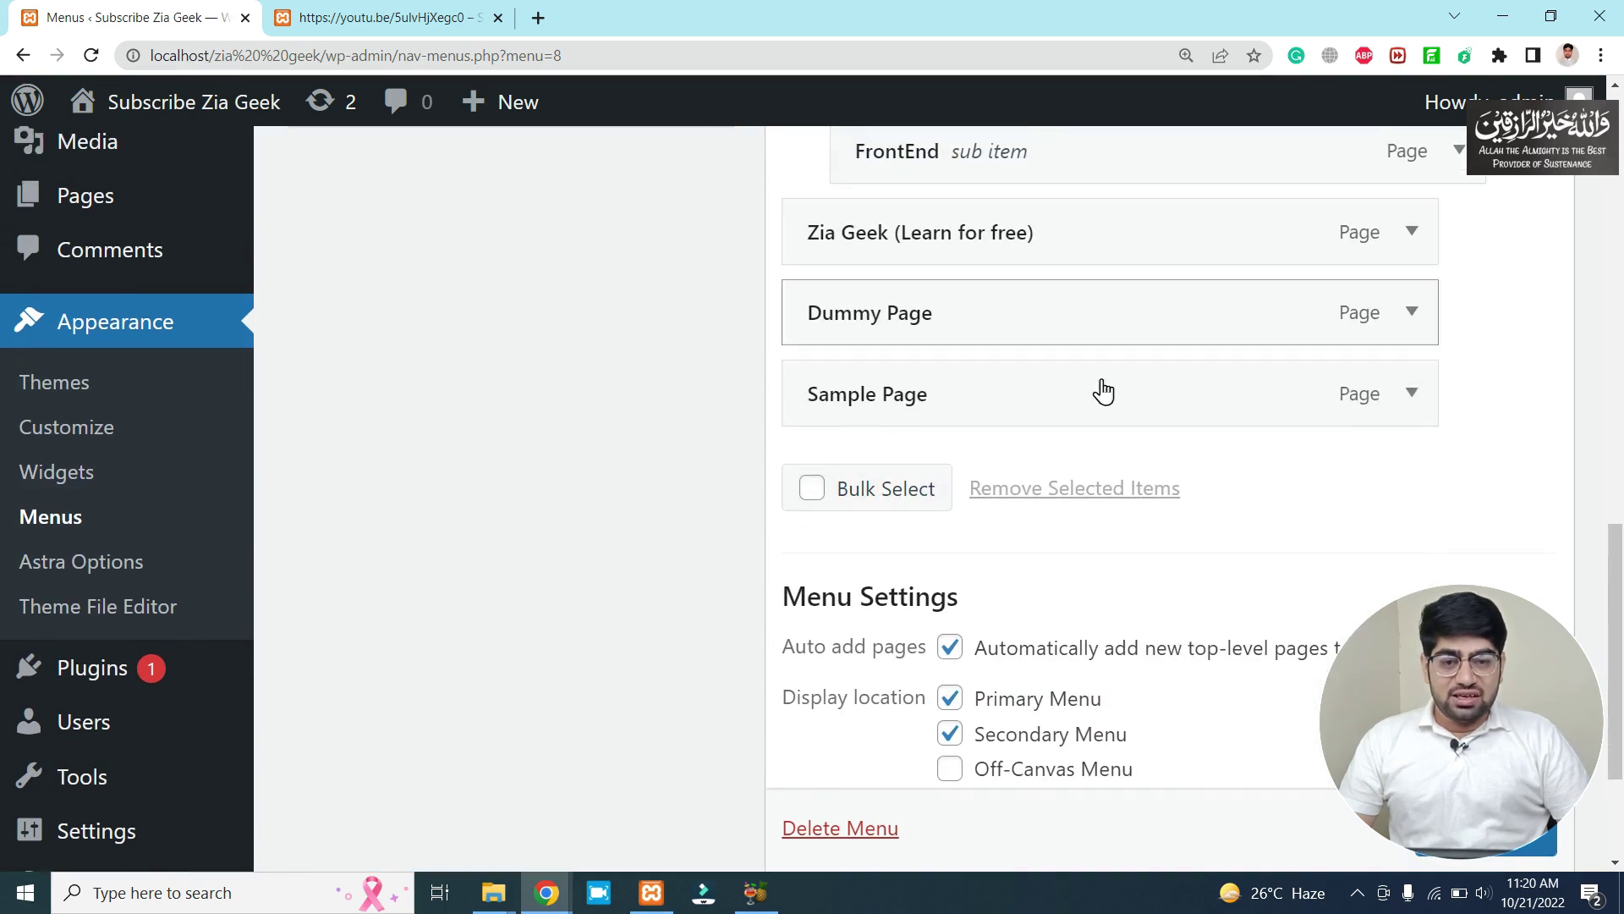
scroll(1126, 477, up, 2)
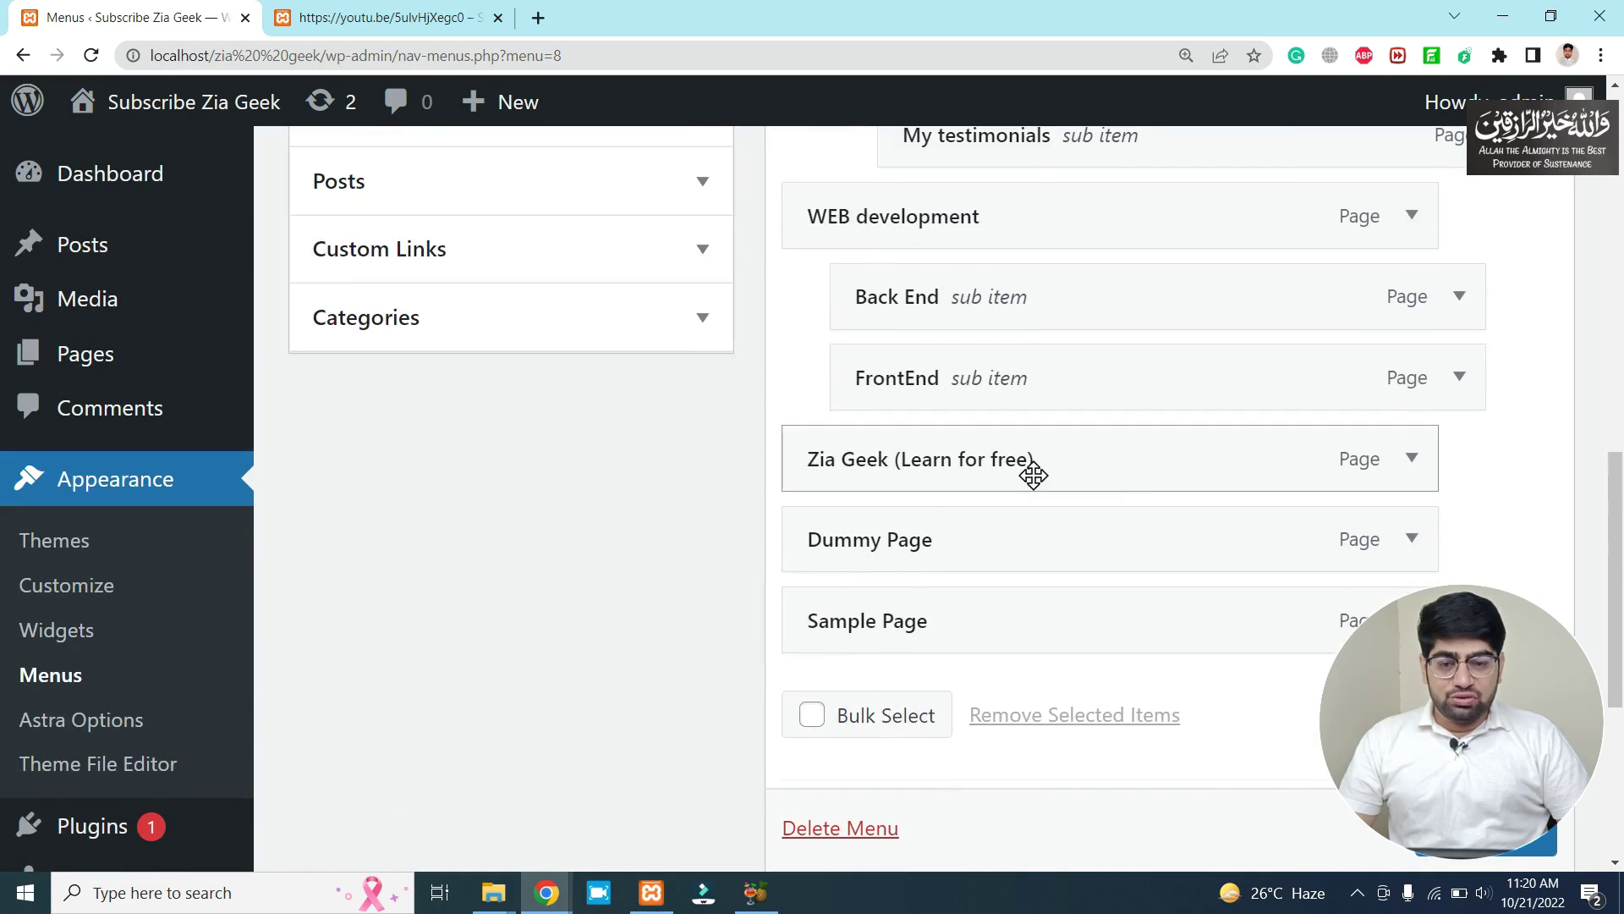
scroll(1033, 475, up, 1)
drag(975, 566, 1014, 664)
Remove the Dummy Page and Sample Page items from Zia Menu and save the menu.
scroll(1014, 664, down, 6)
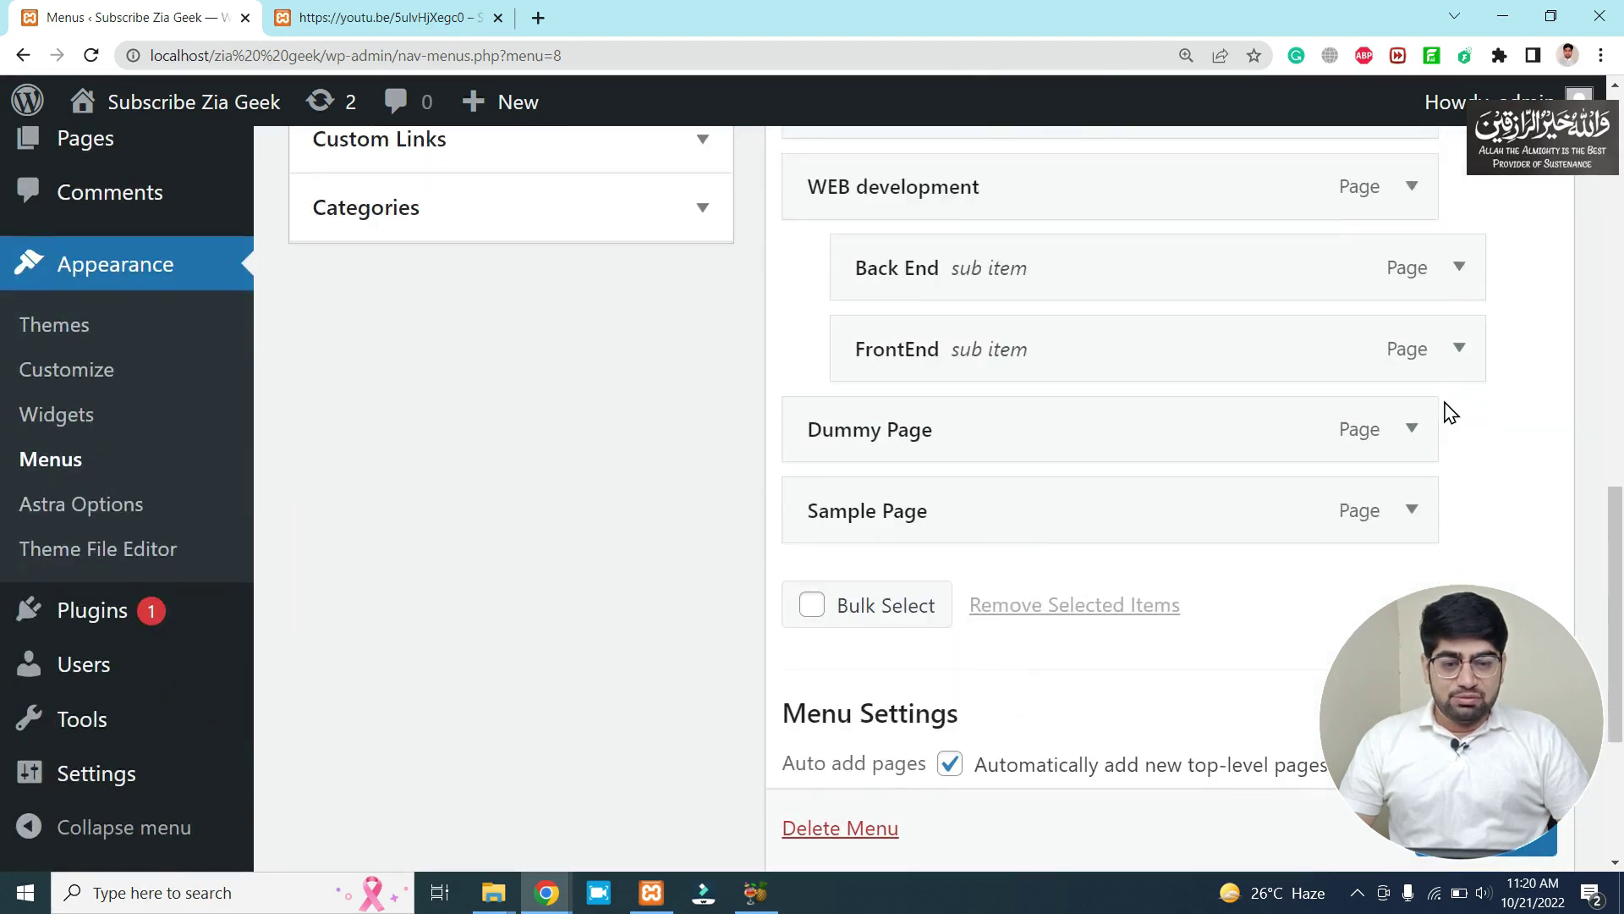
click(1411, 429)
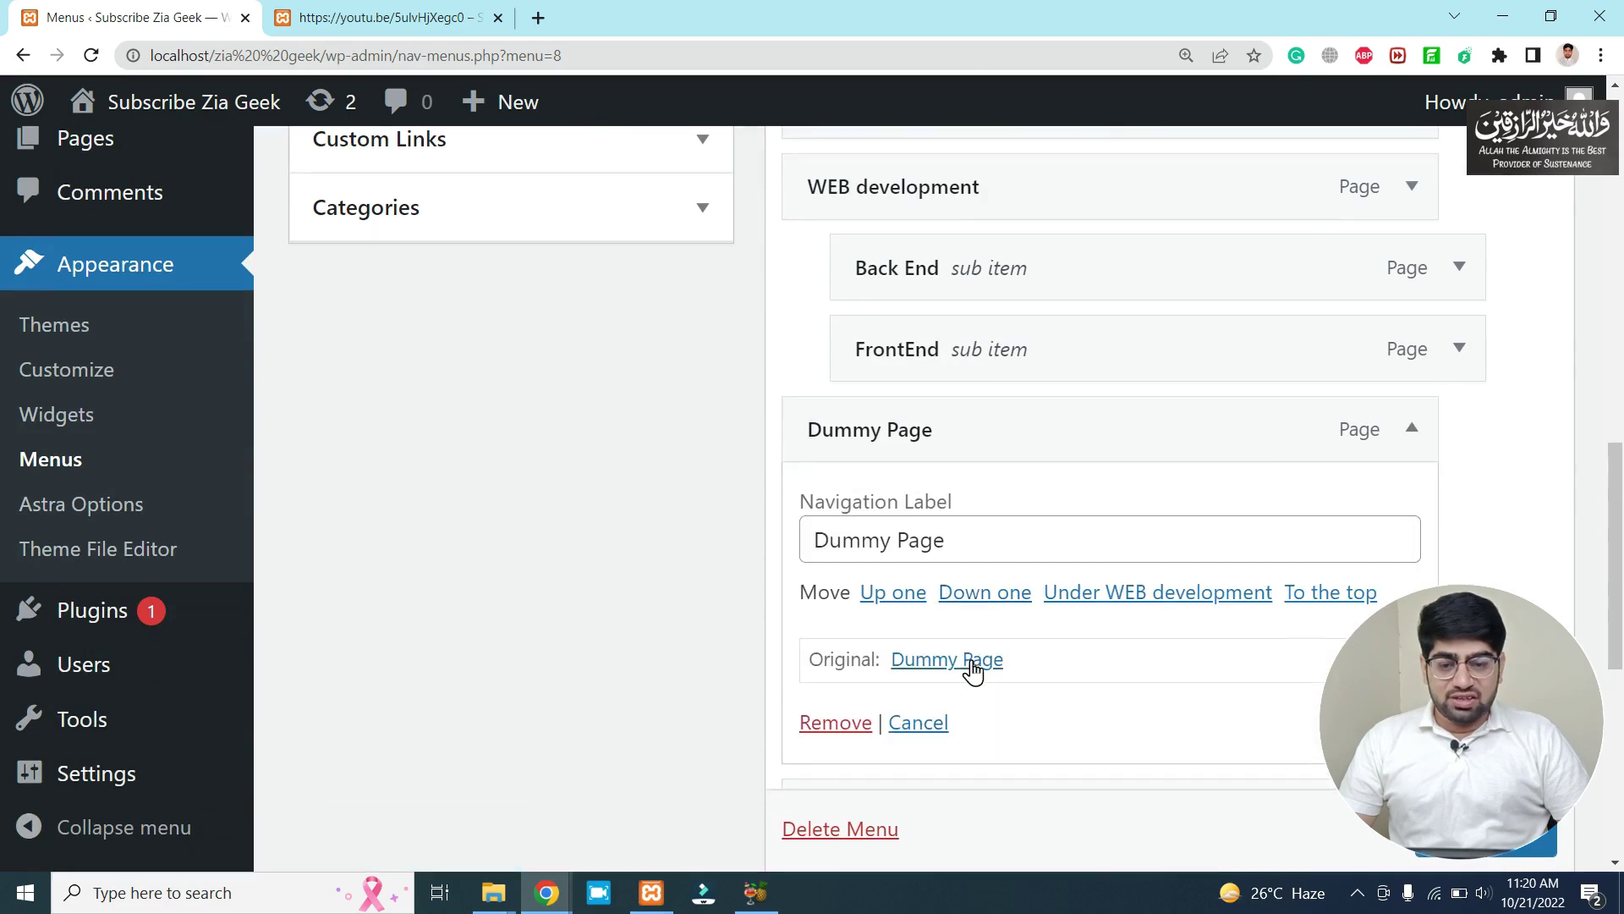
click(805, 724)
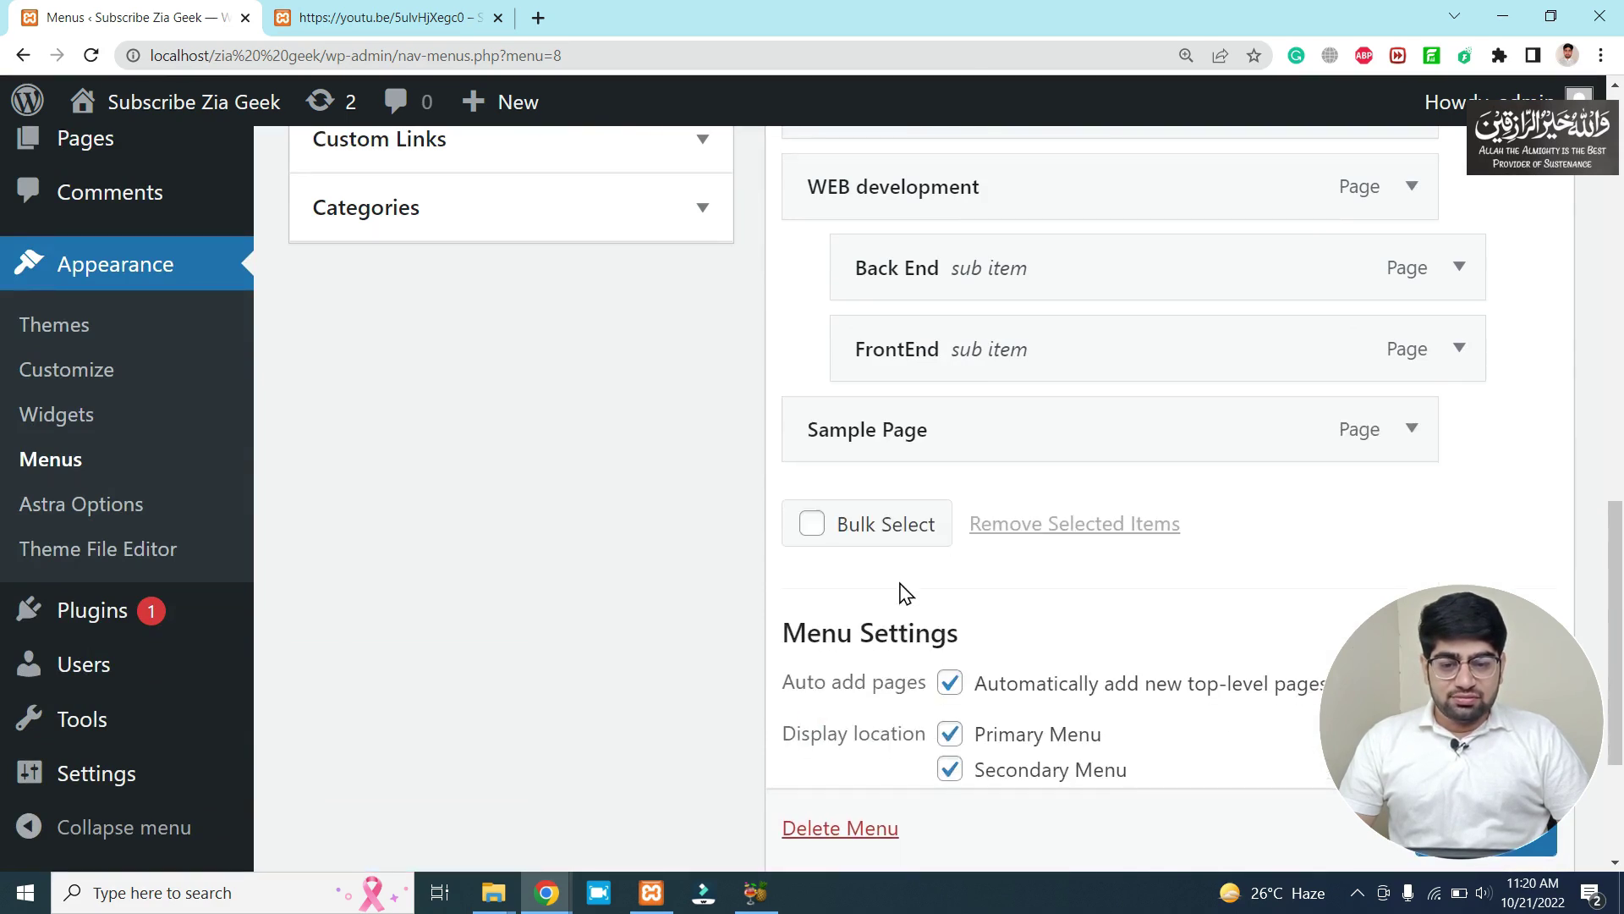
click(1394, 415)
click(836, 725)
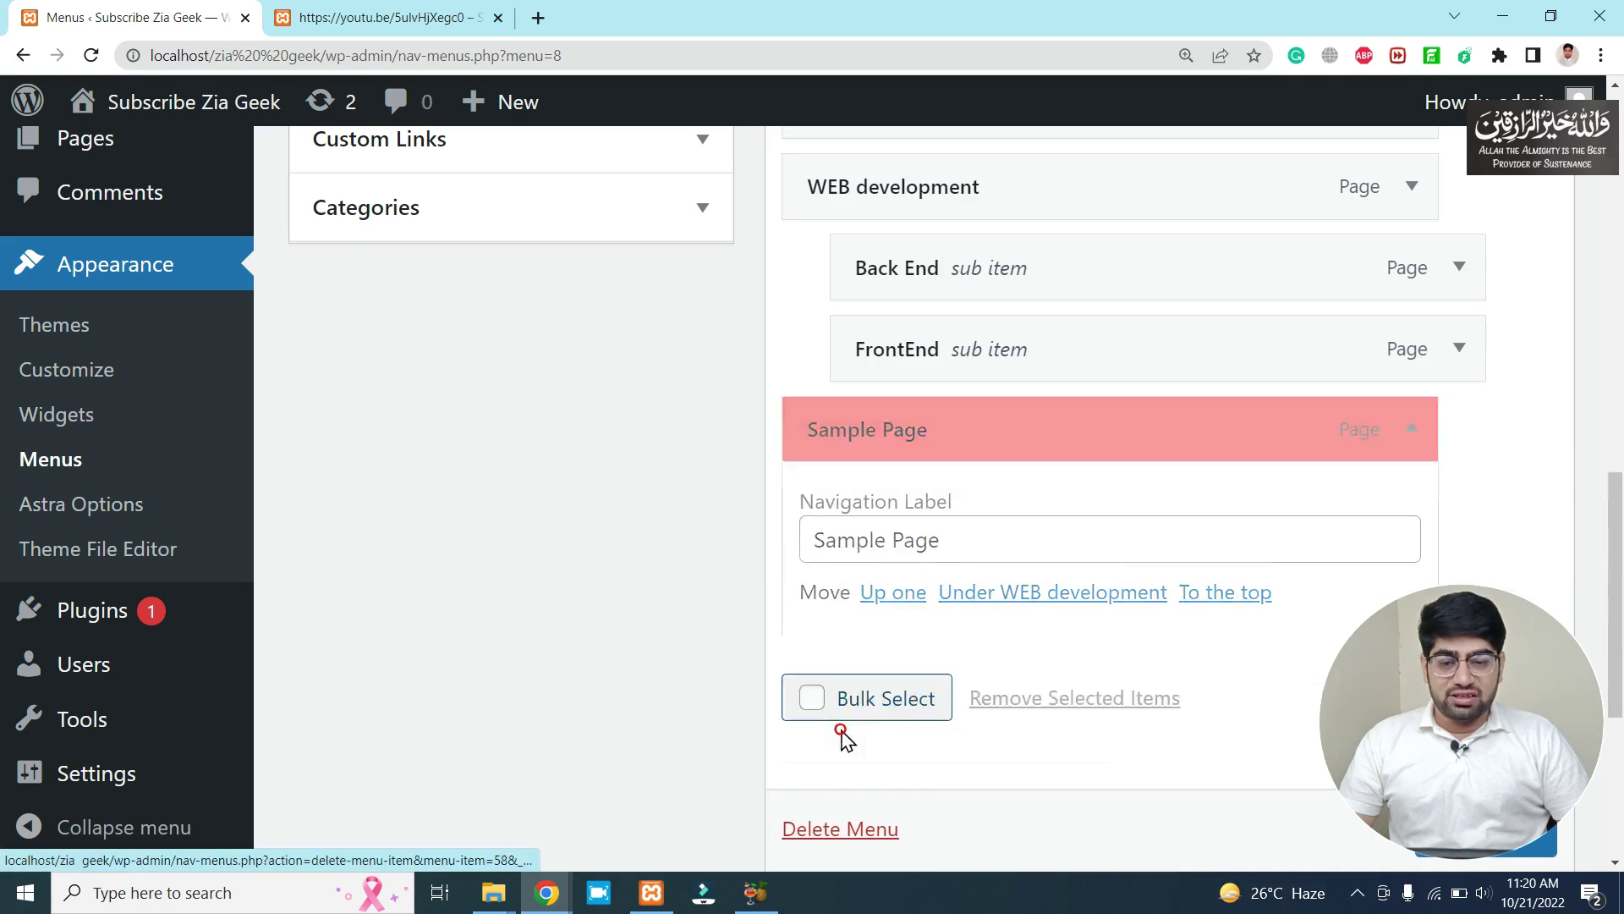
scroll(931, 474, down, 1)
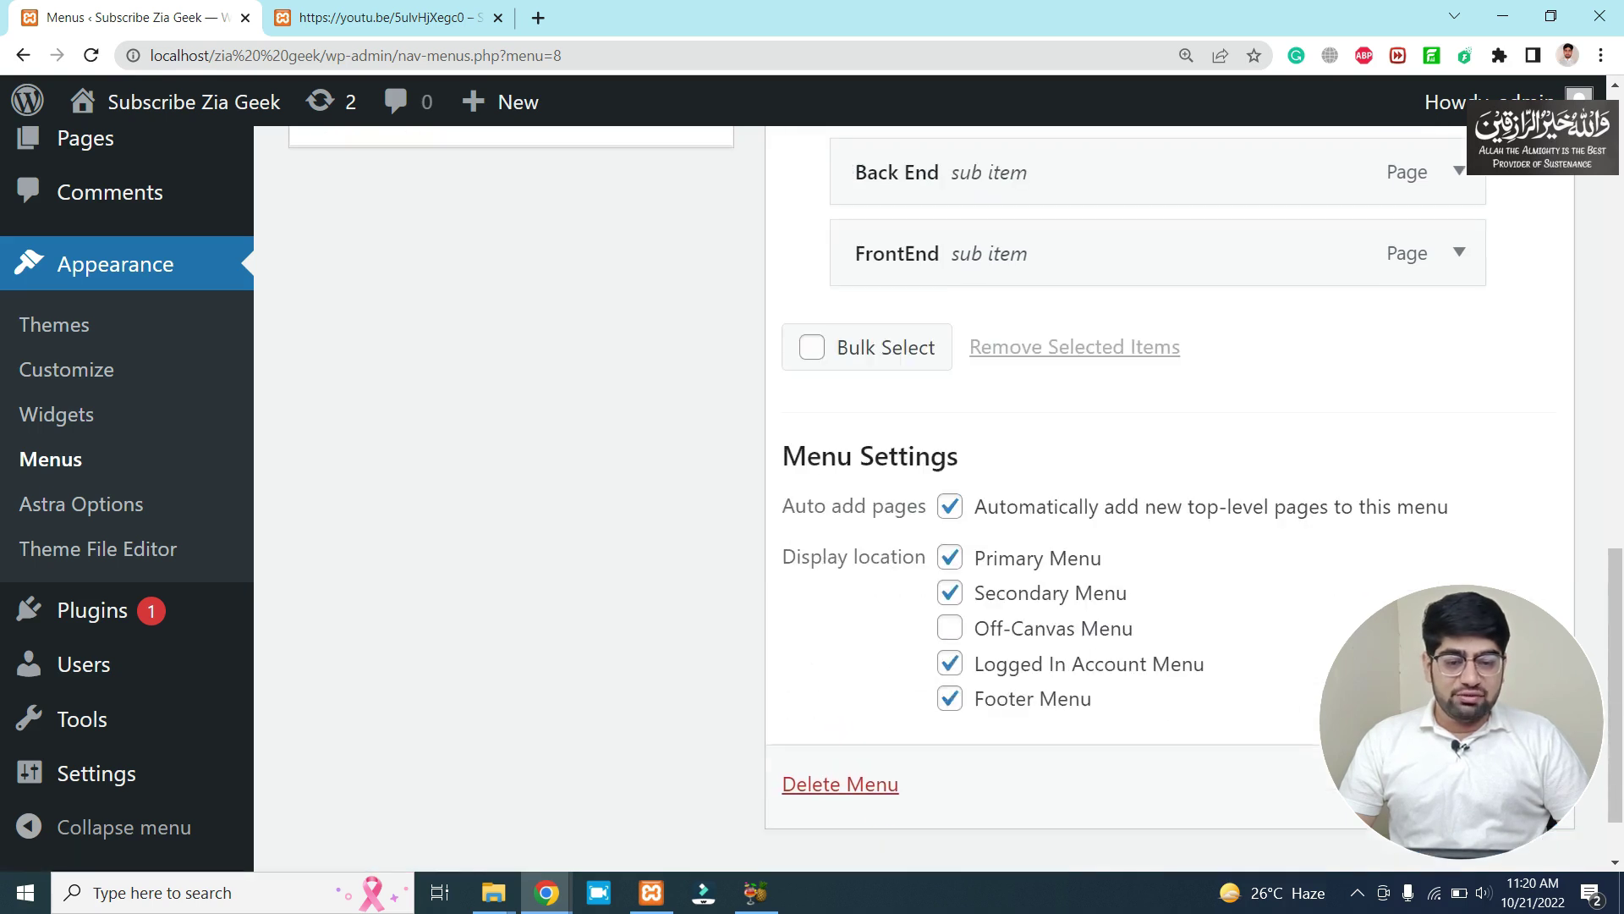
click(1510, 785)
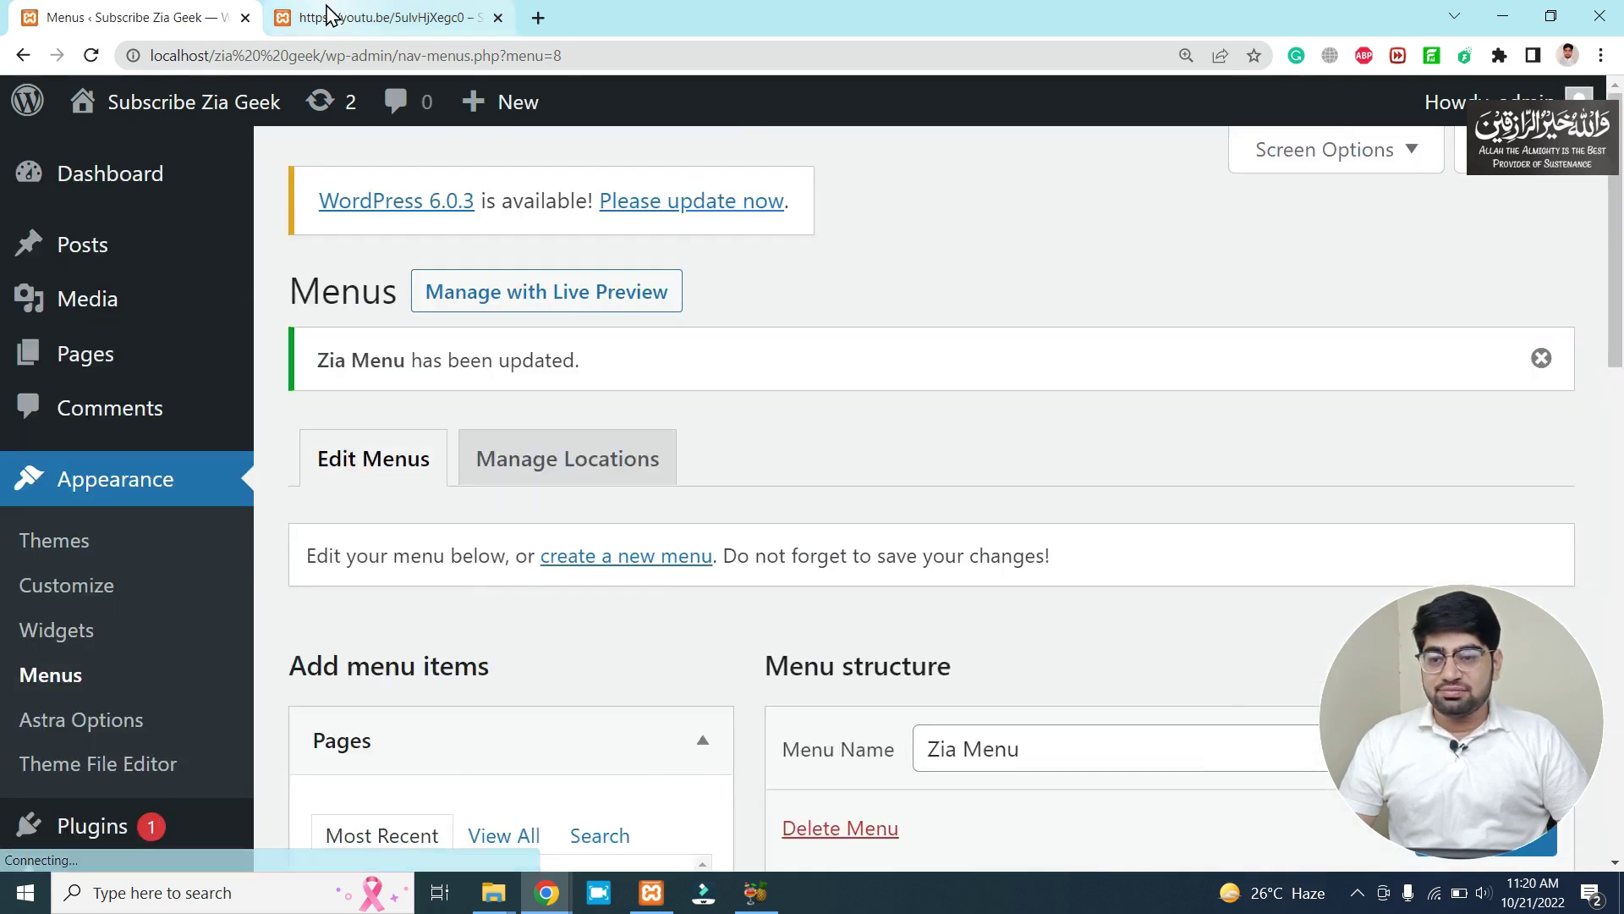
Reload the open site page and check the submenus nested beneath Home and About me.
click(329, 15)
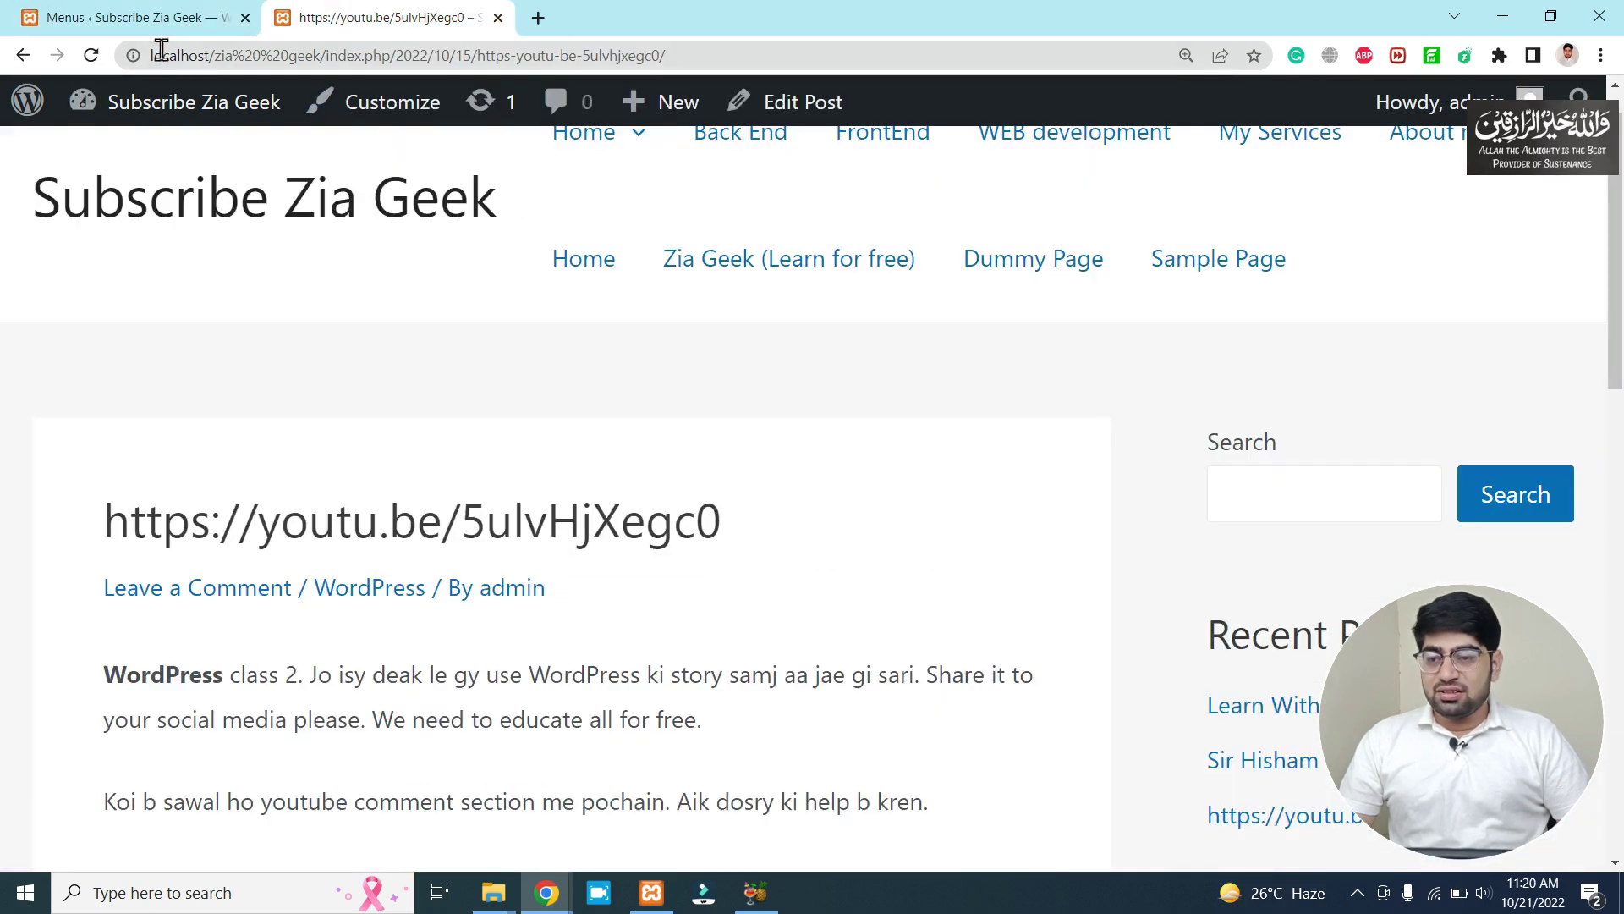
click(93, 56)
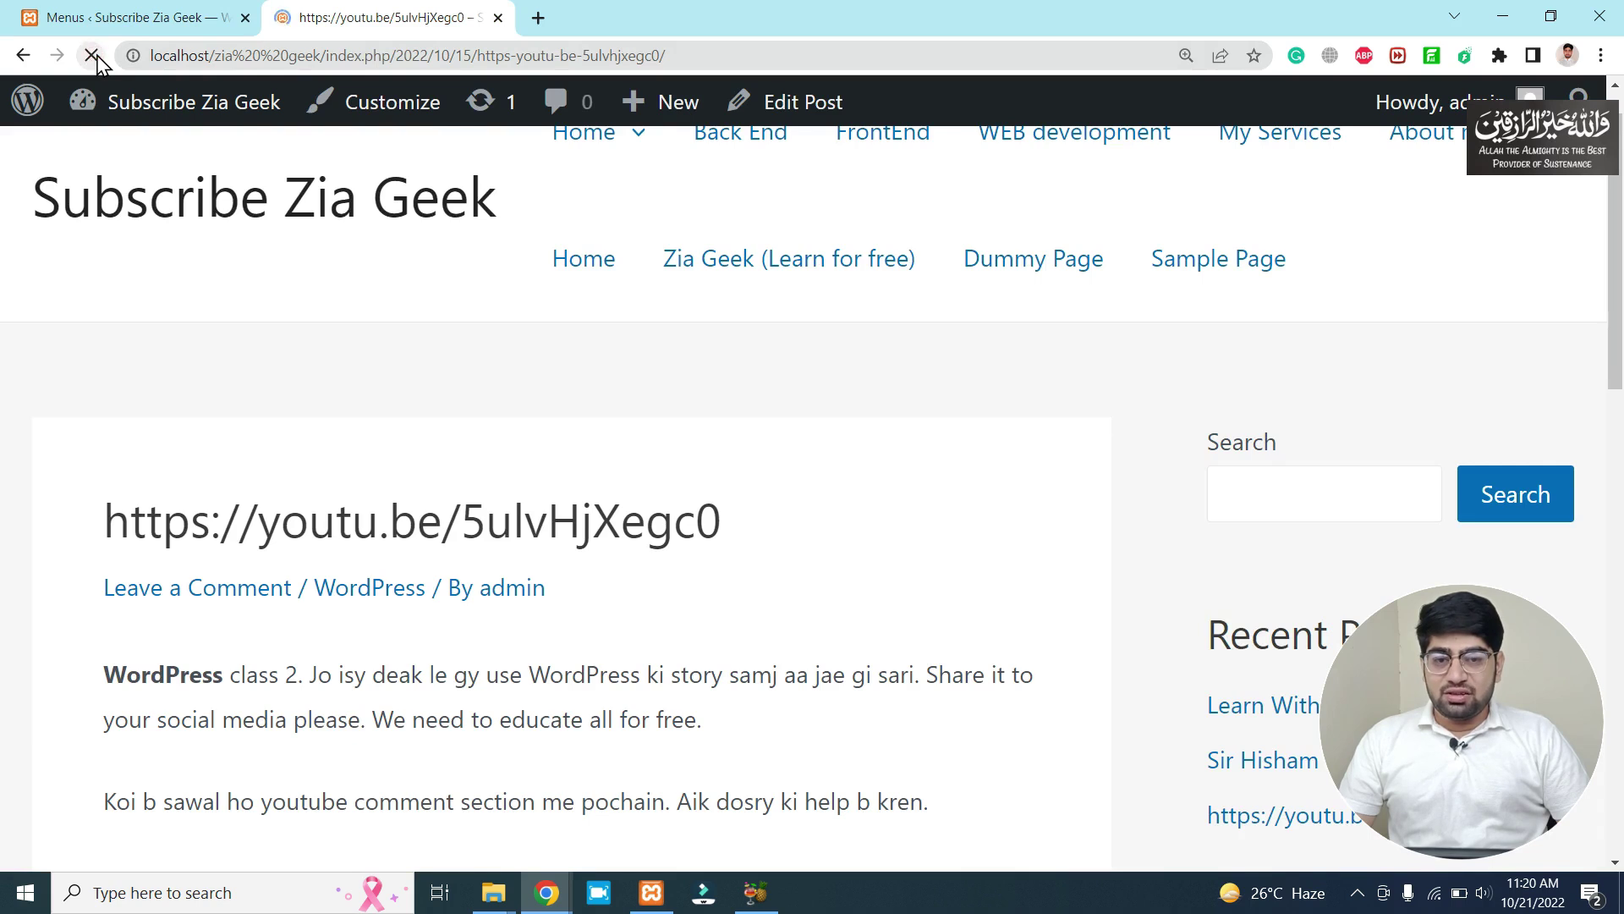
mouse_move(928, 188)
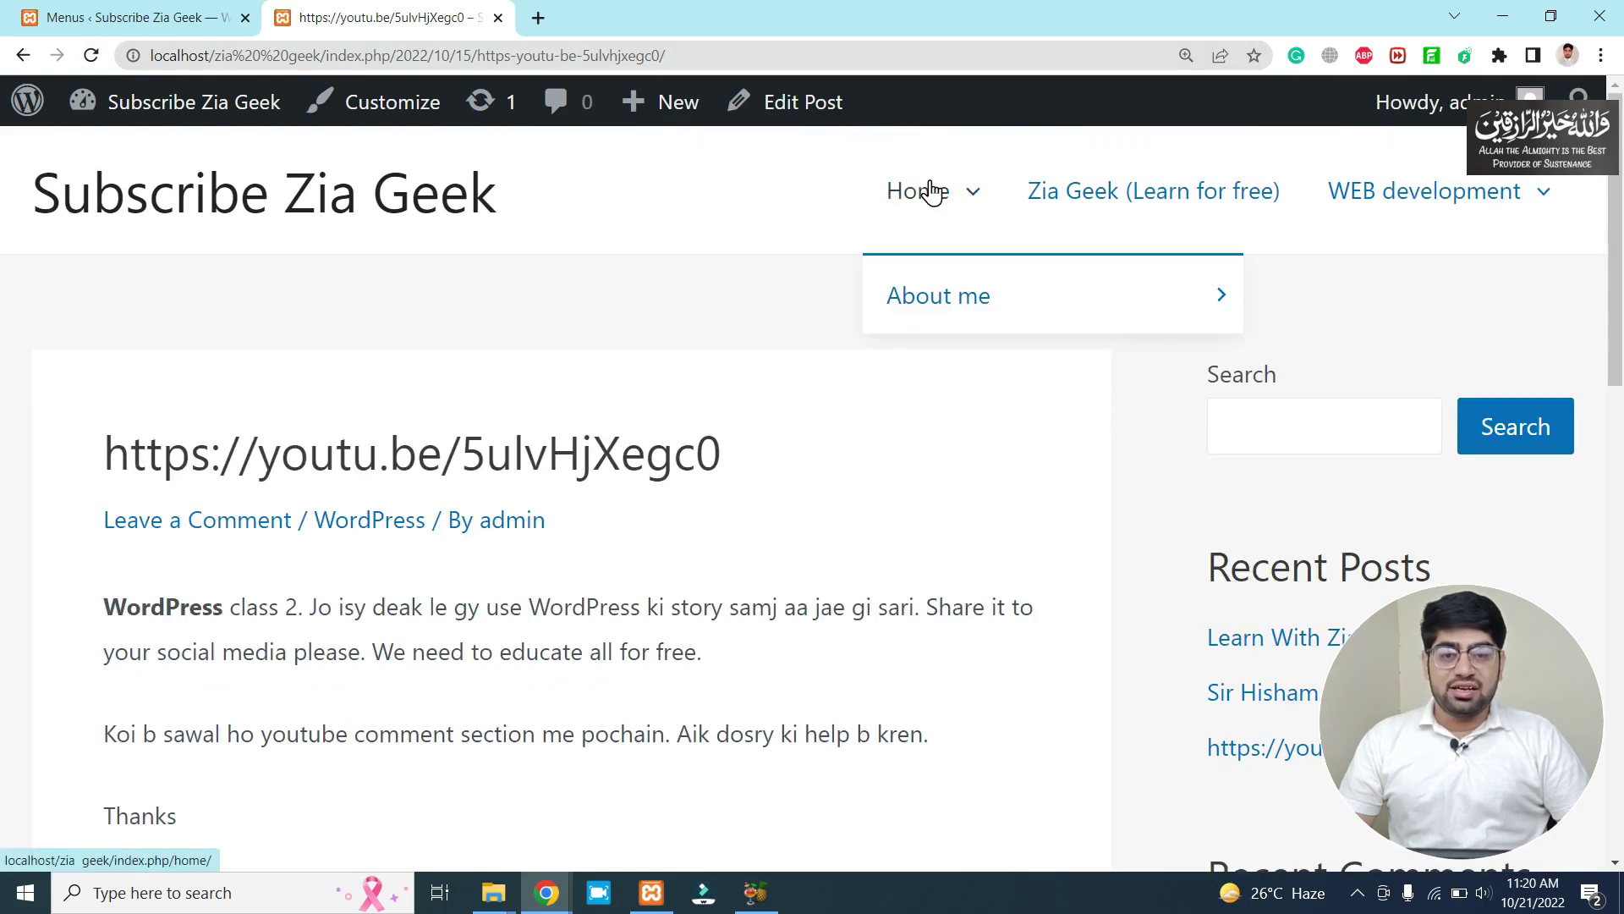
mouse_move(941, 288)
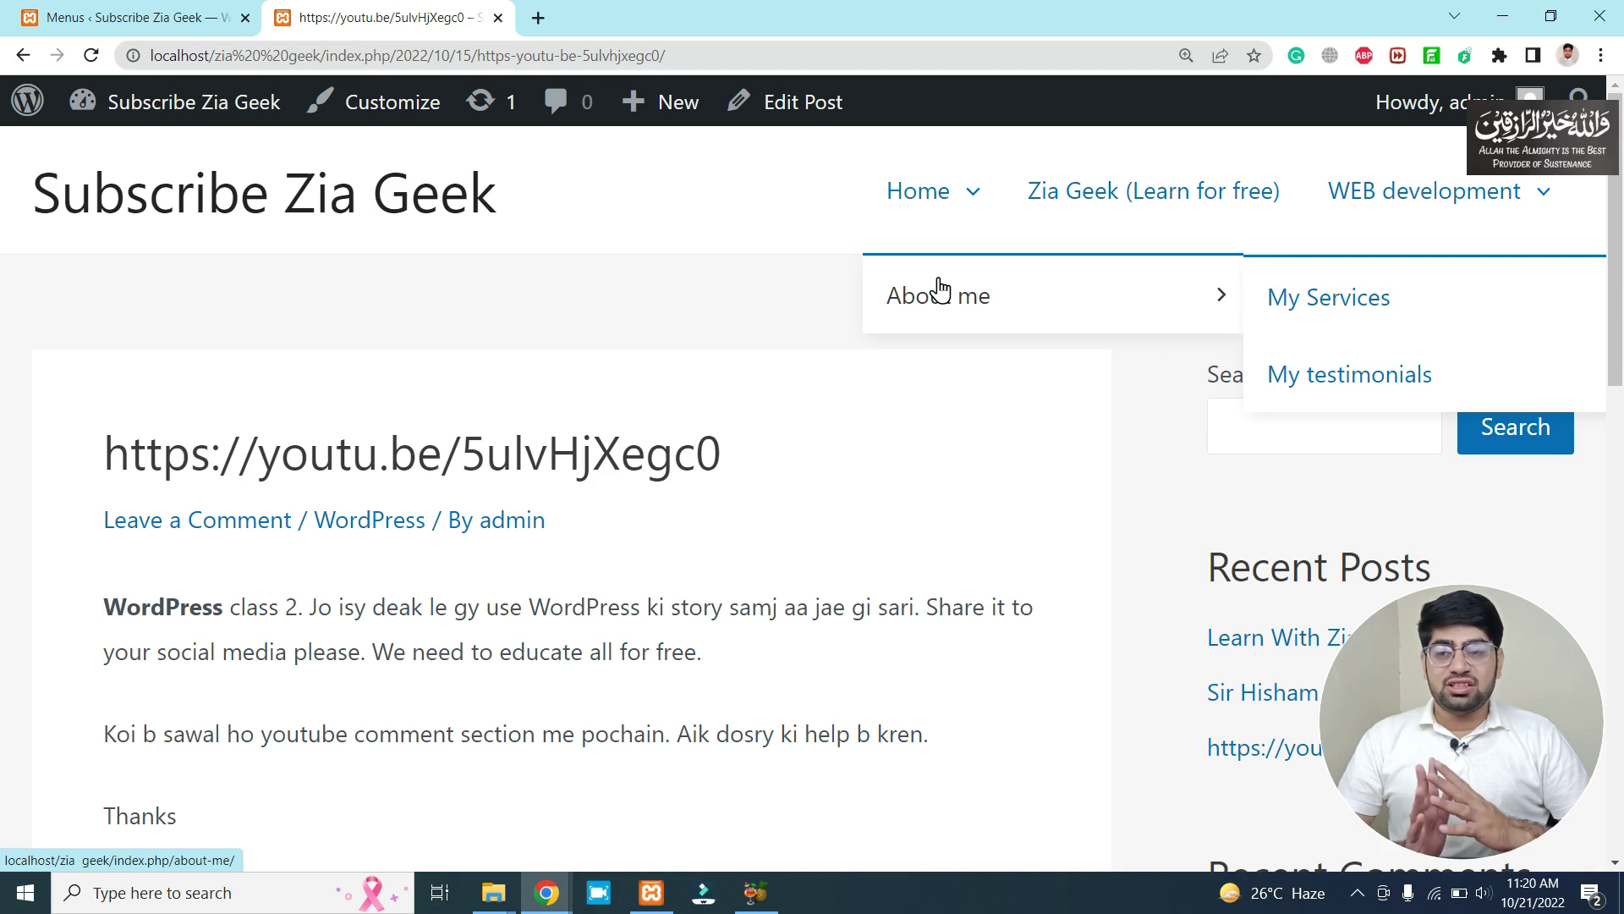
Open the Zia Geek (Learn for free) page from the site's menu and review its content and the WEB development submenu.
click(1080, 196)
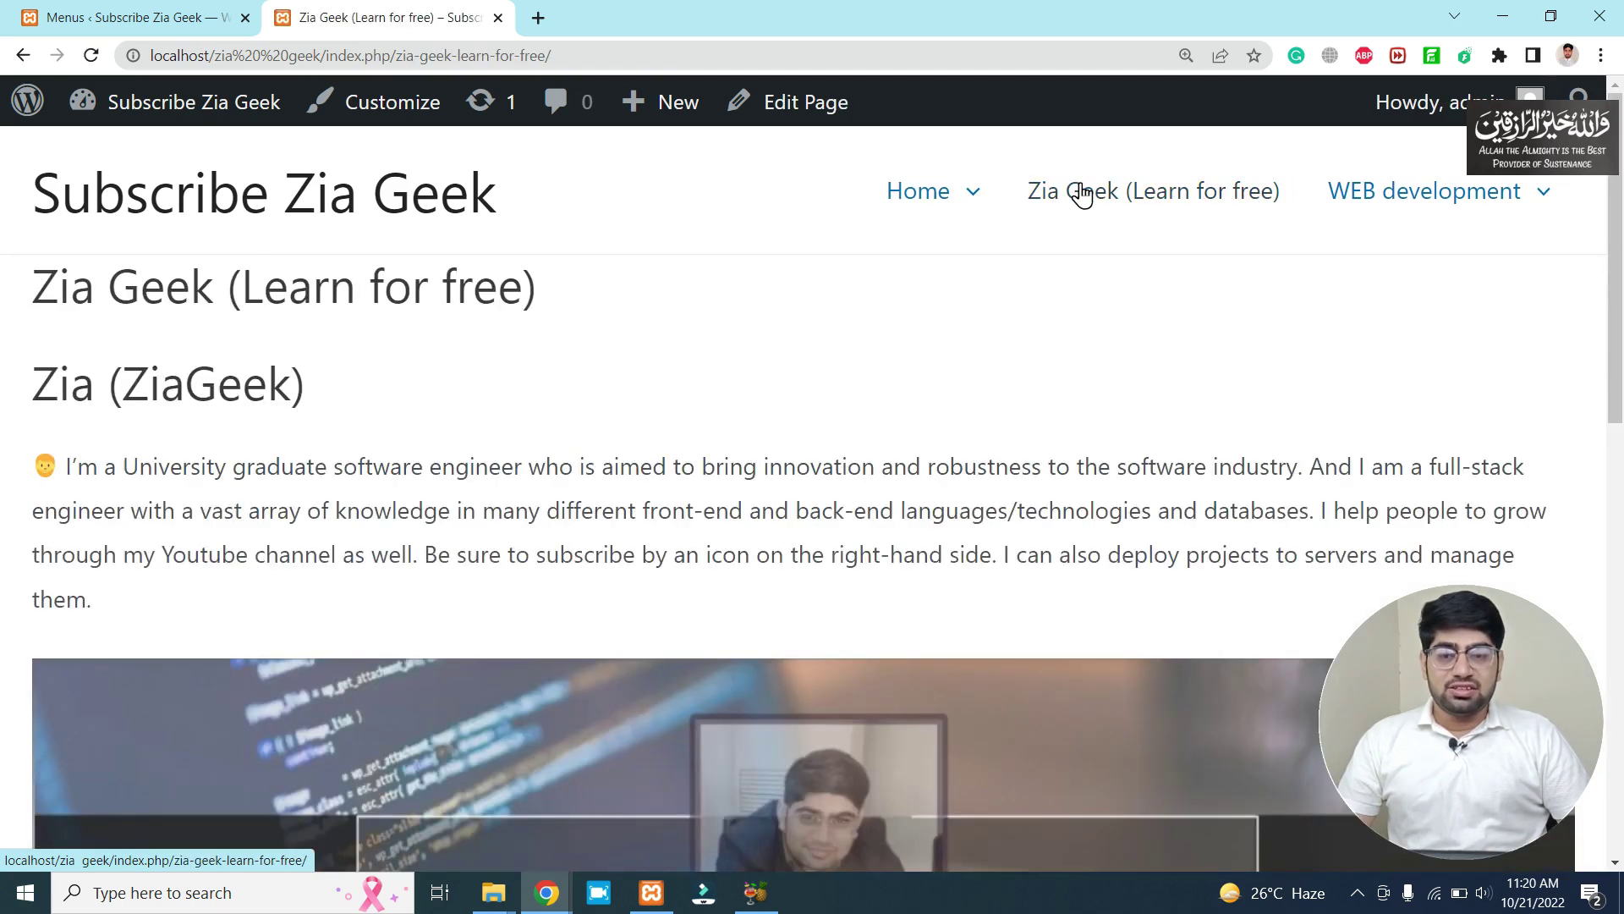
scroll(600, 341, down, 10)
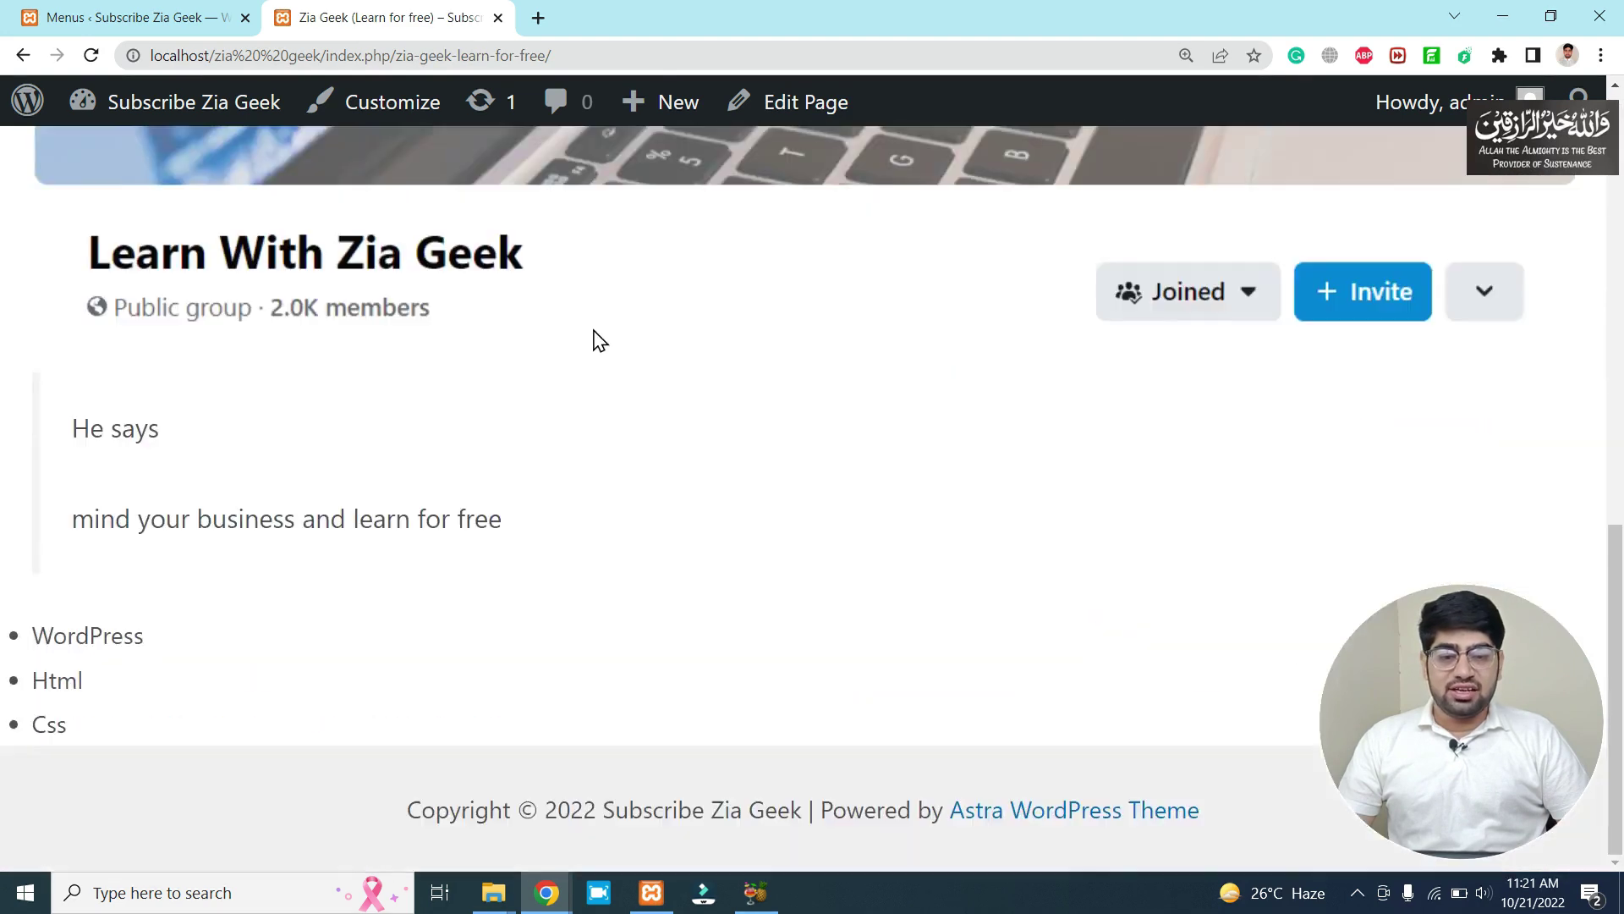
scroll(600, 341, up, 10)
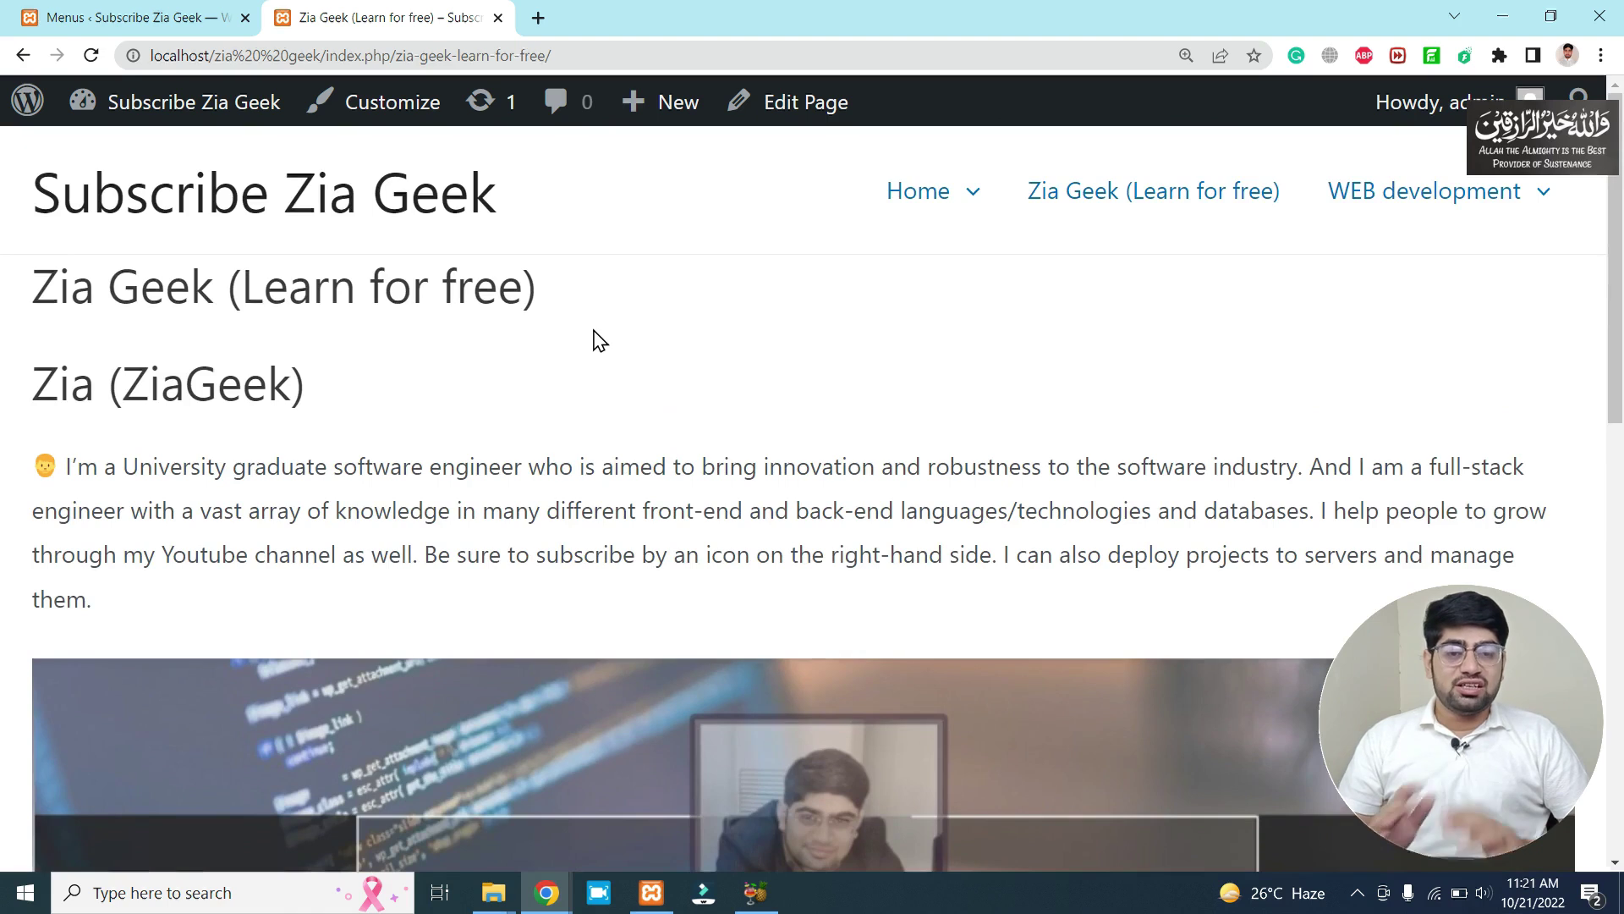
mouse_move(1398, 206)
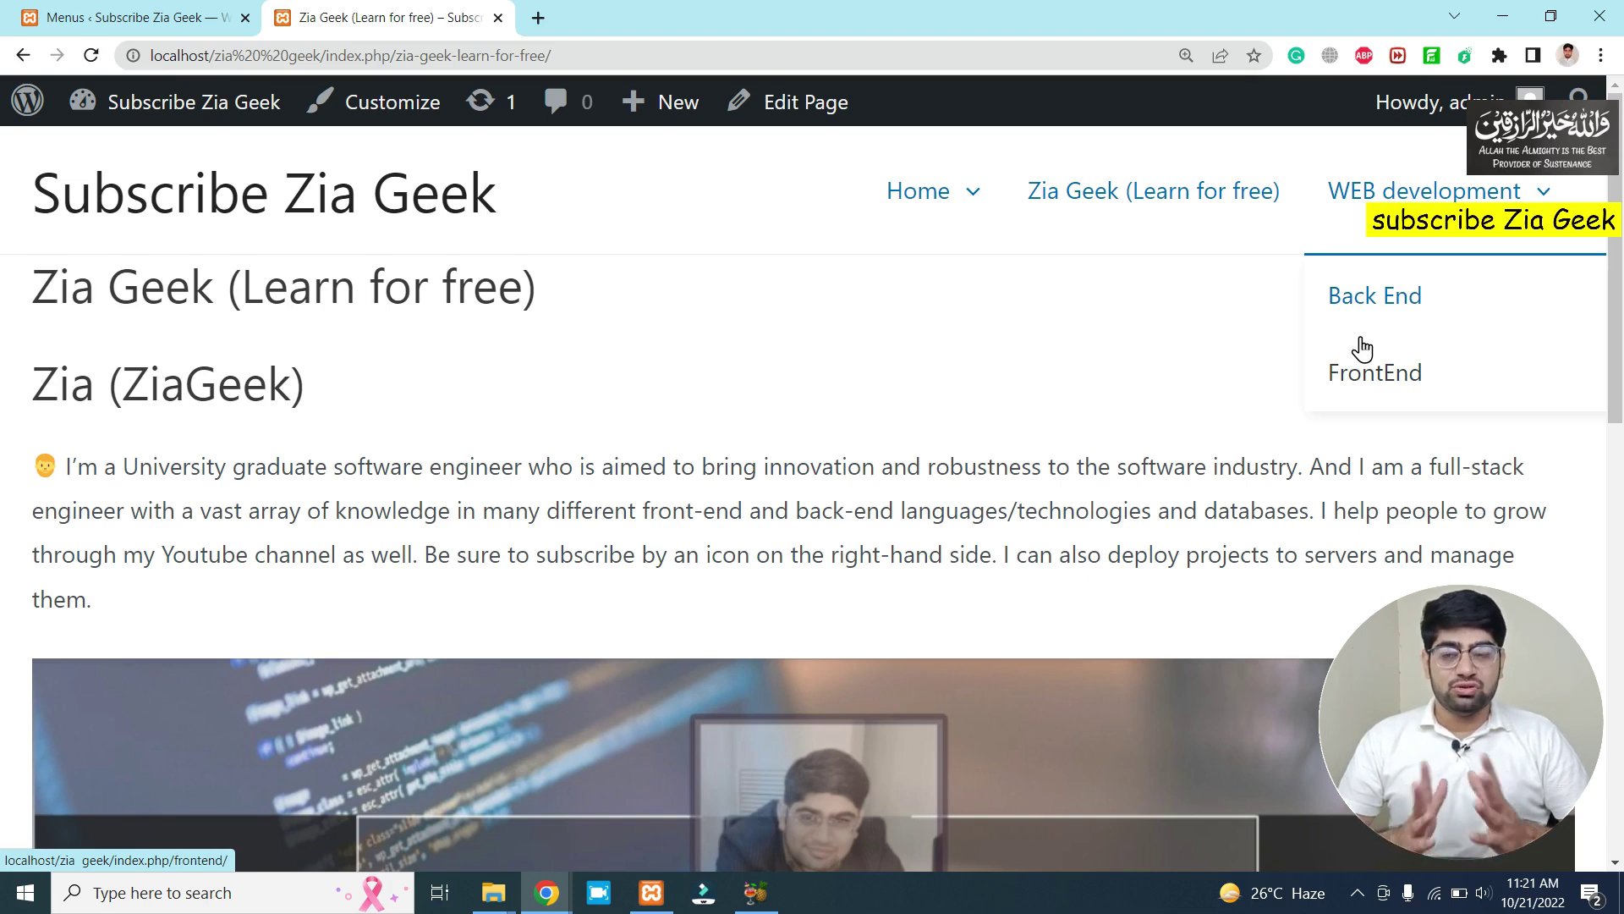
scroll(1362, 347, down, 12)
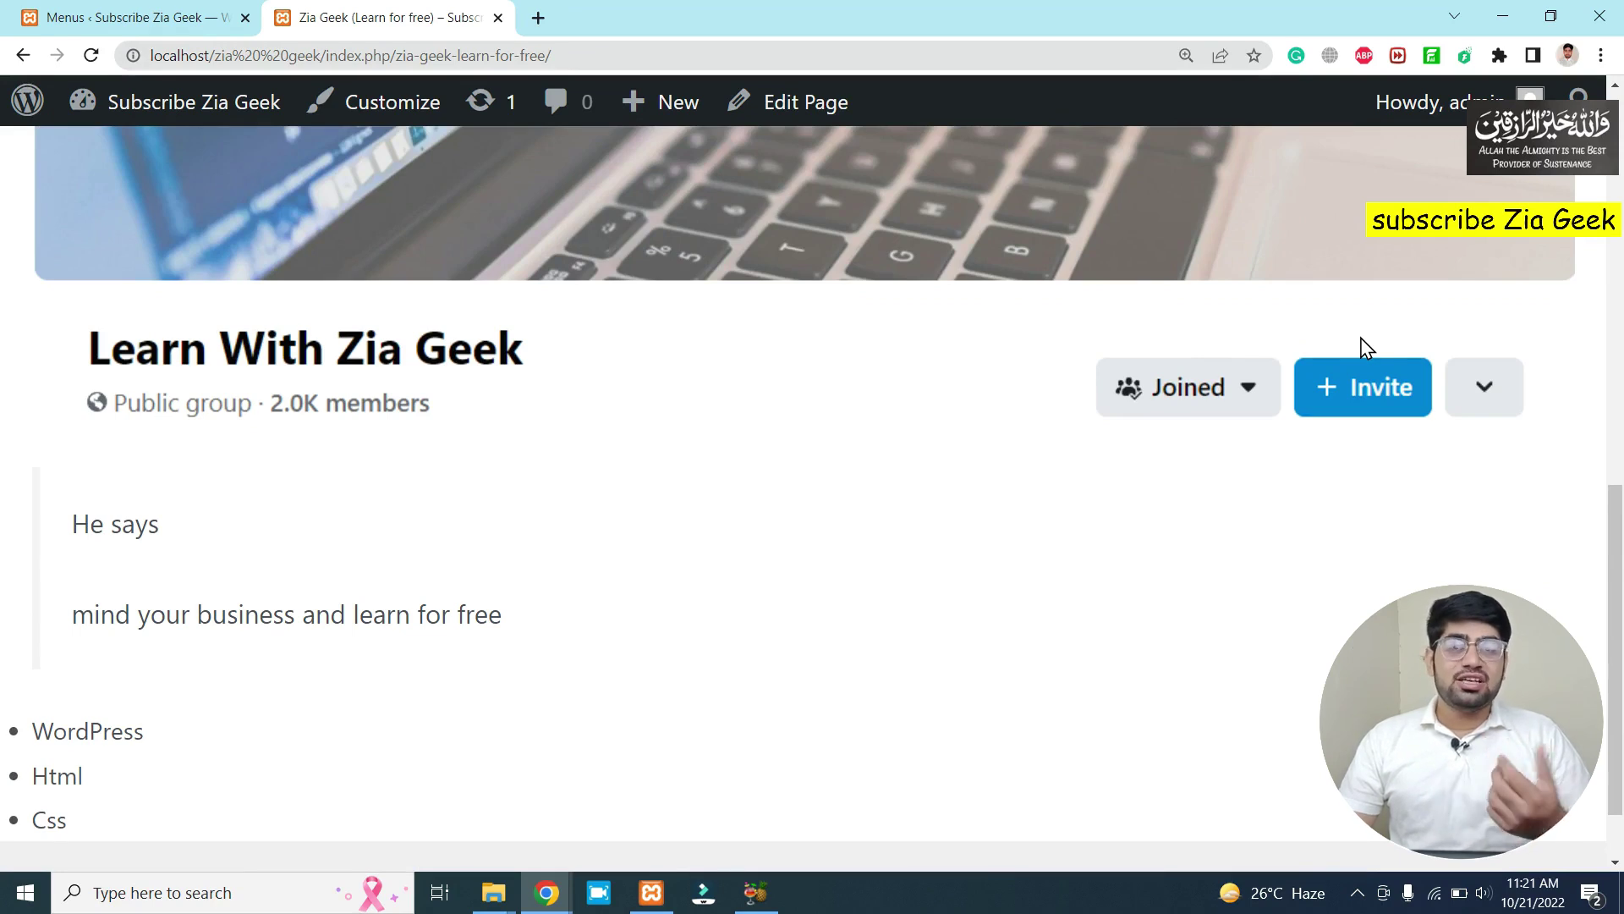
scroll(1368, 347, down, 2)
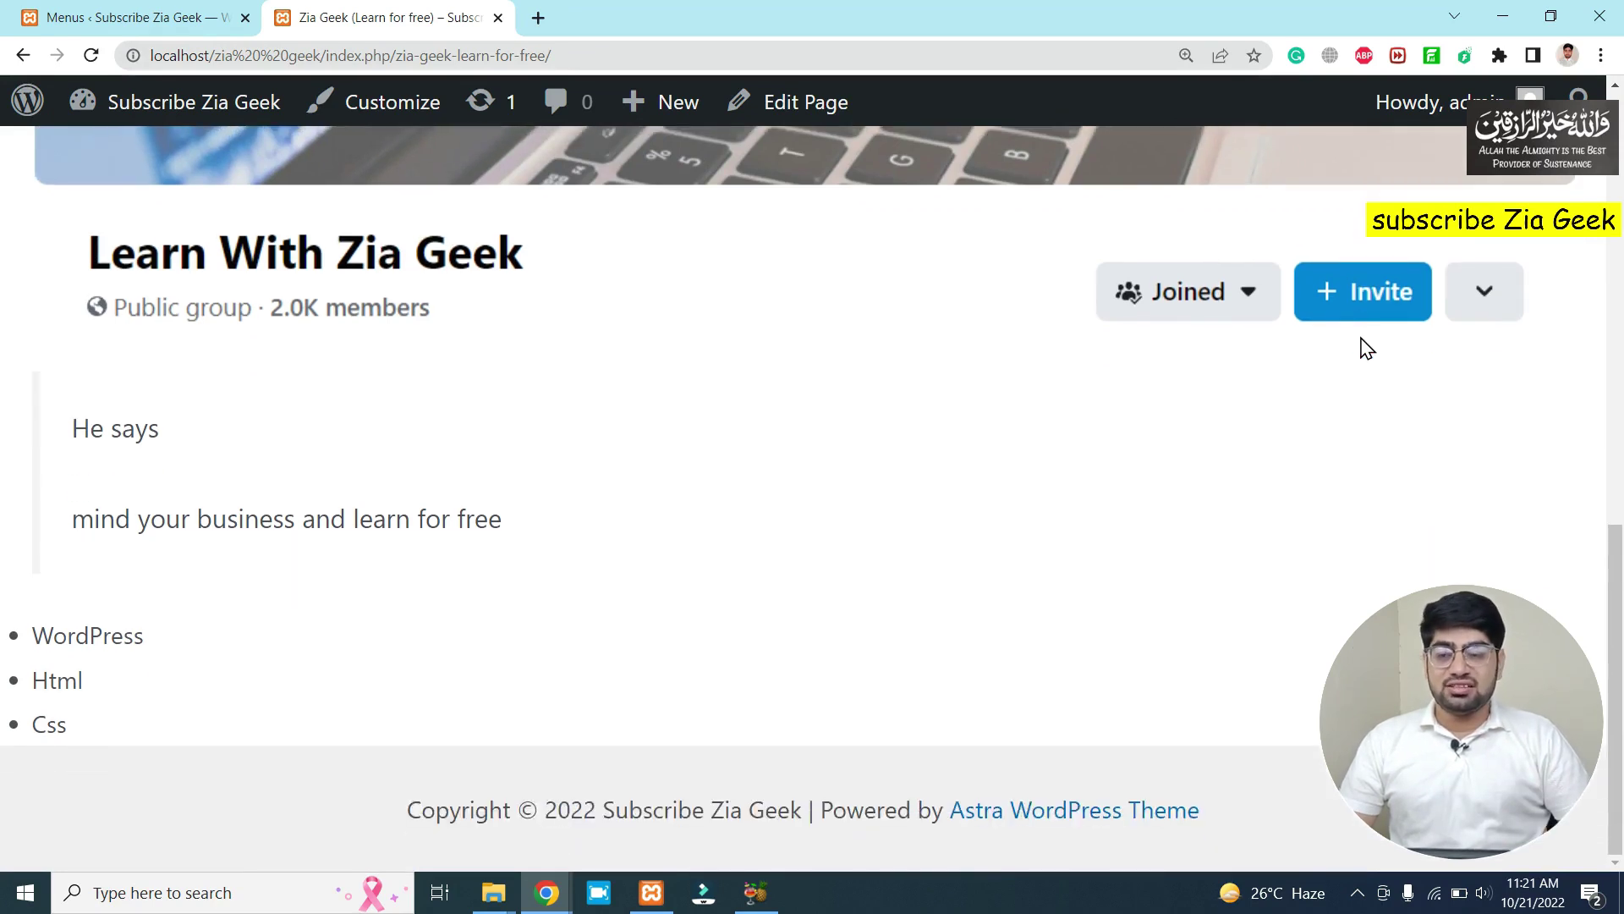
Add the Upwork category to Zia Menu as a top-level item and save the menu.
click(145, 15)
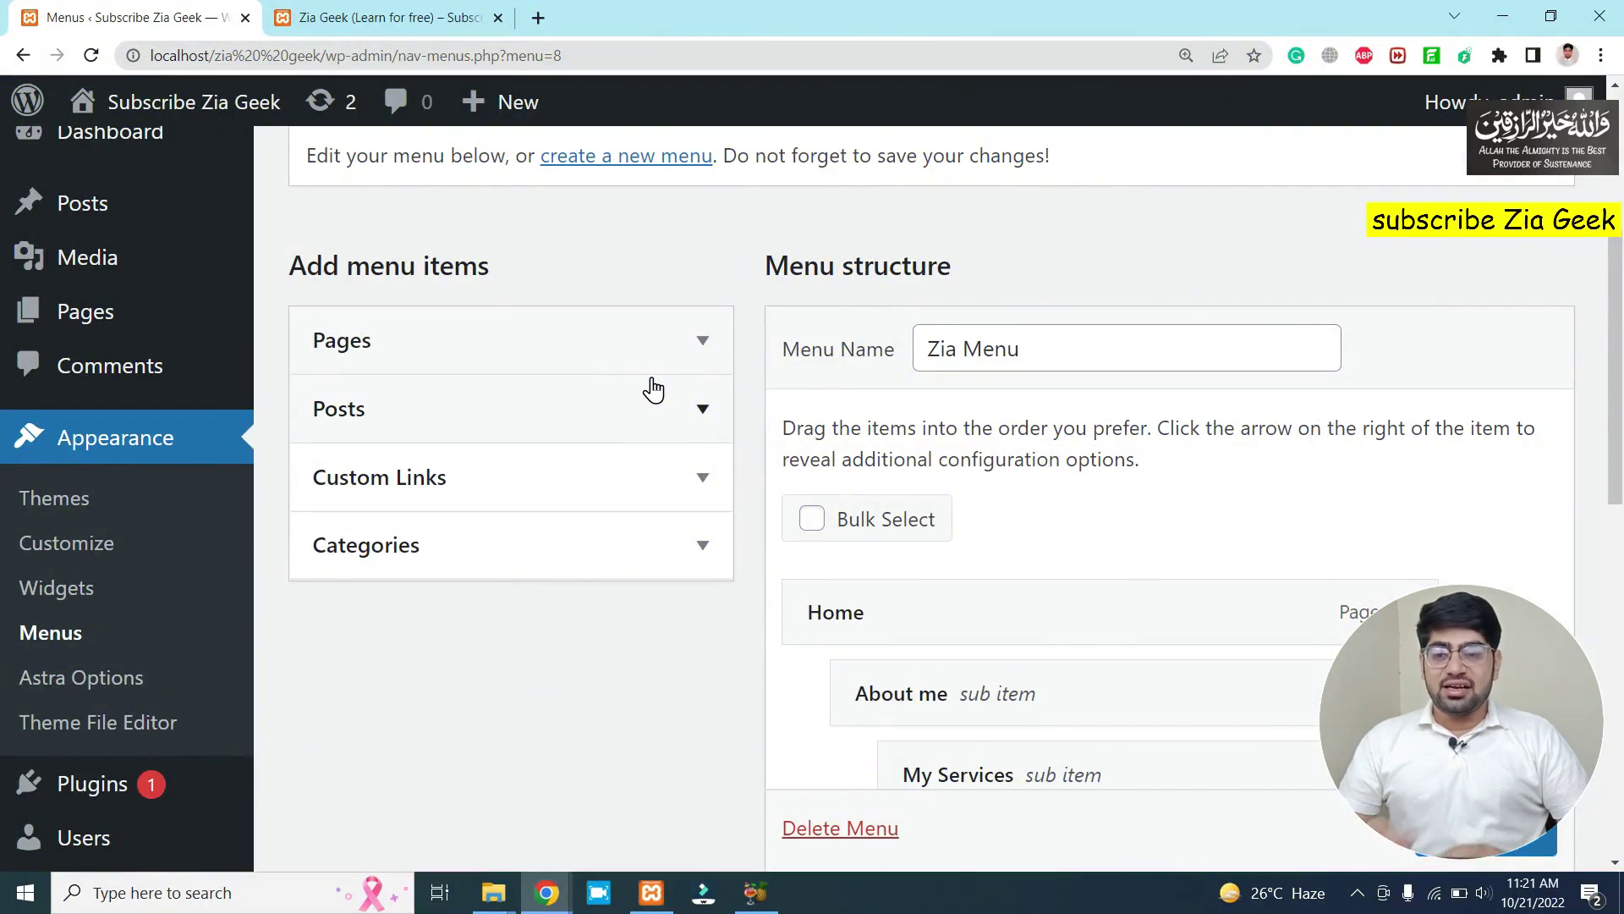
click(627, 346)
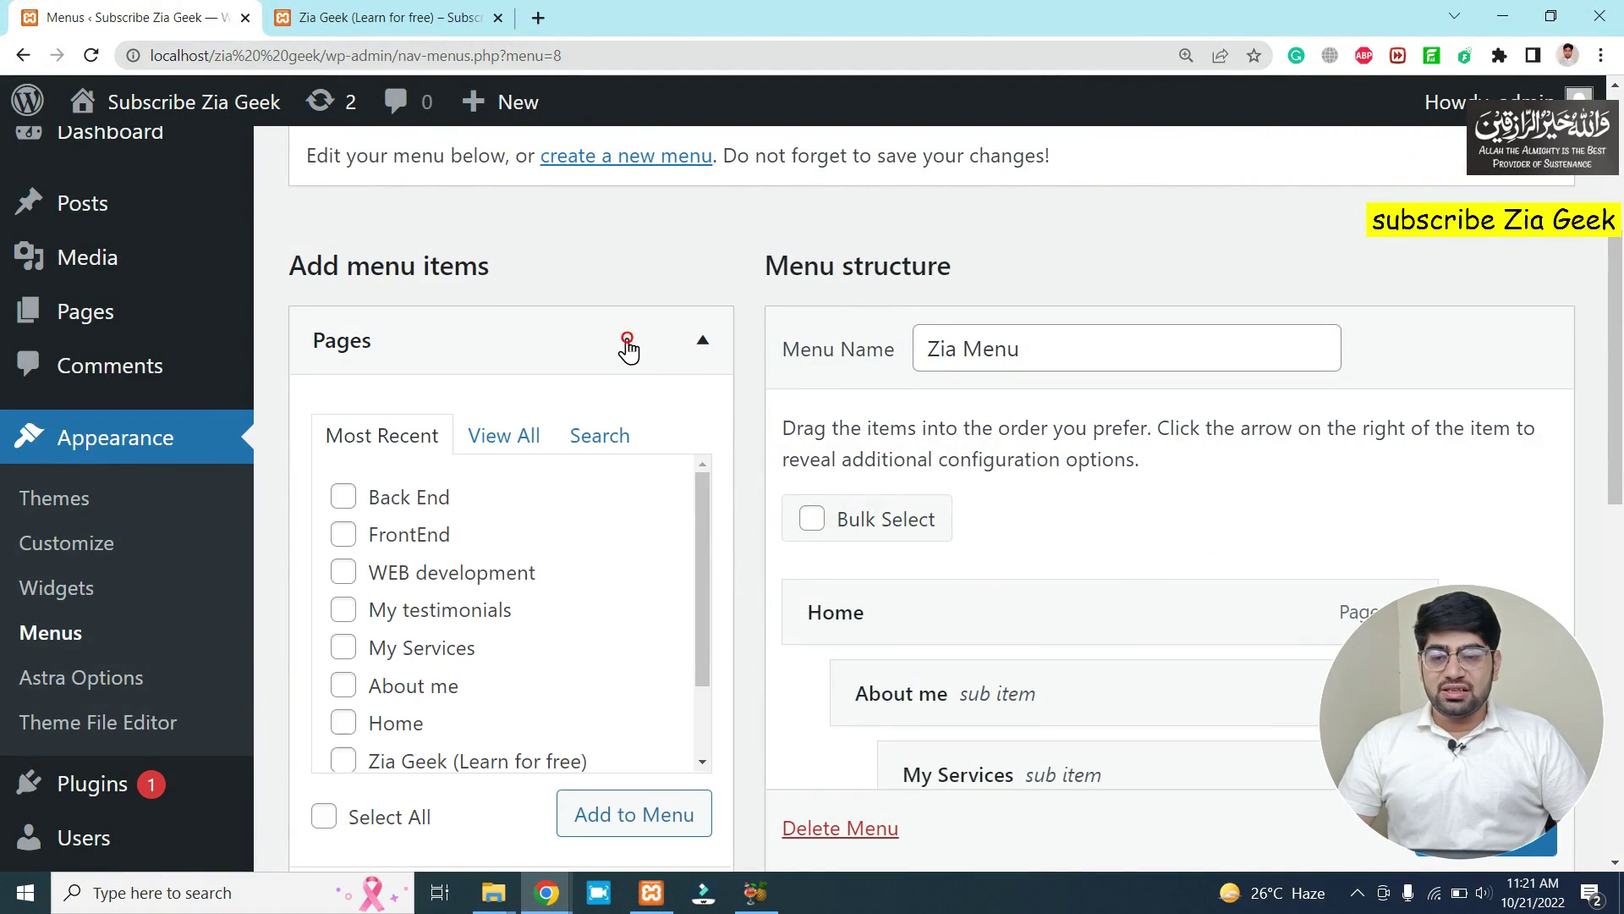
click(626, 346)
click(564, 513)
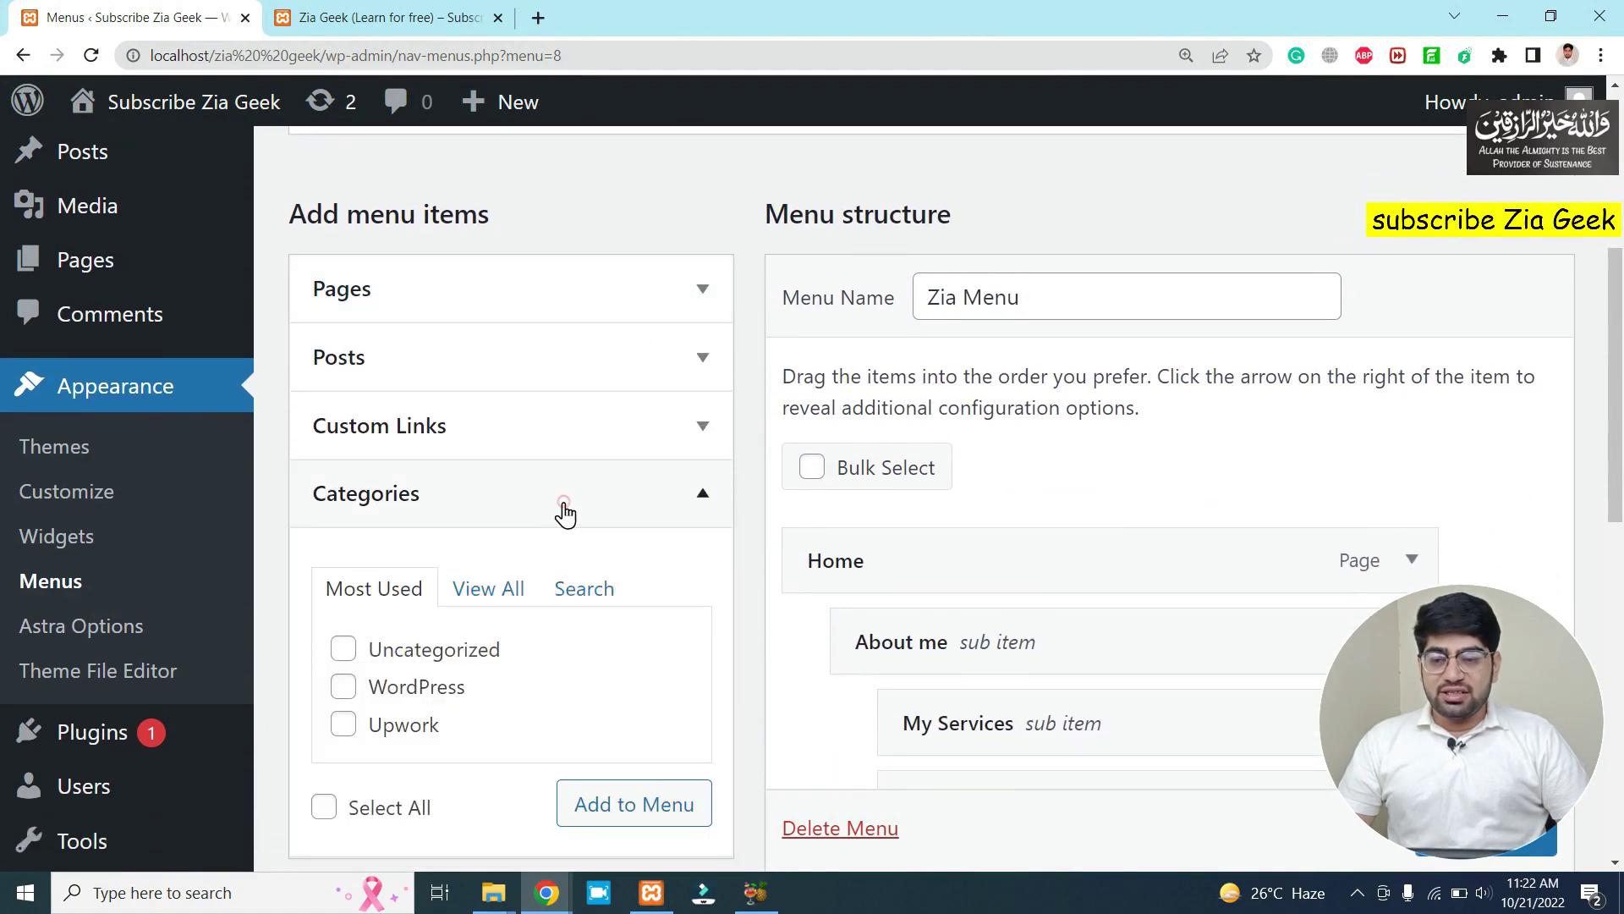
scroll(524, 516, down, 2)
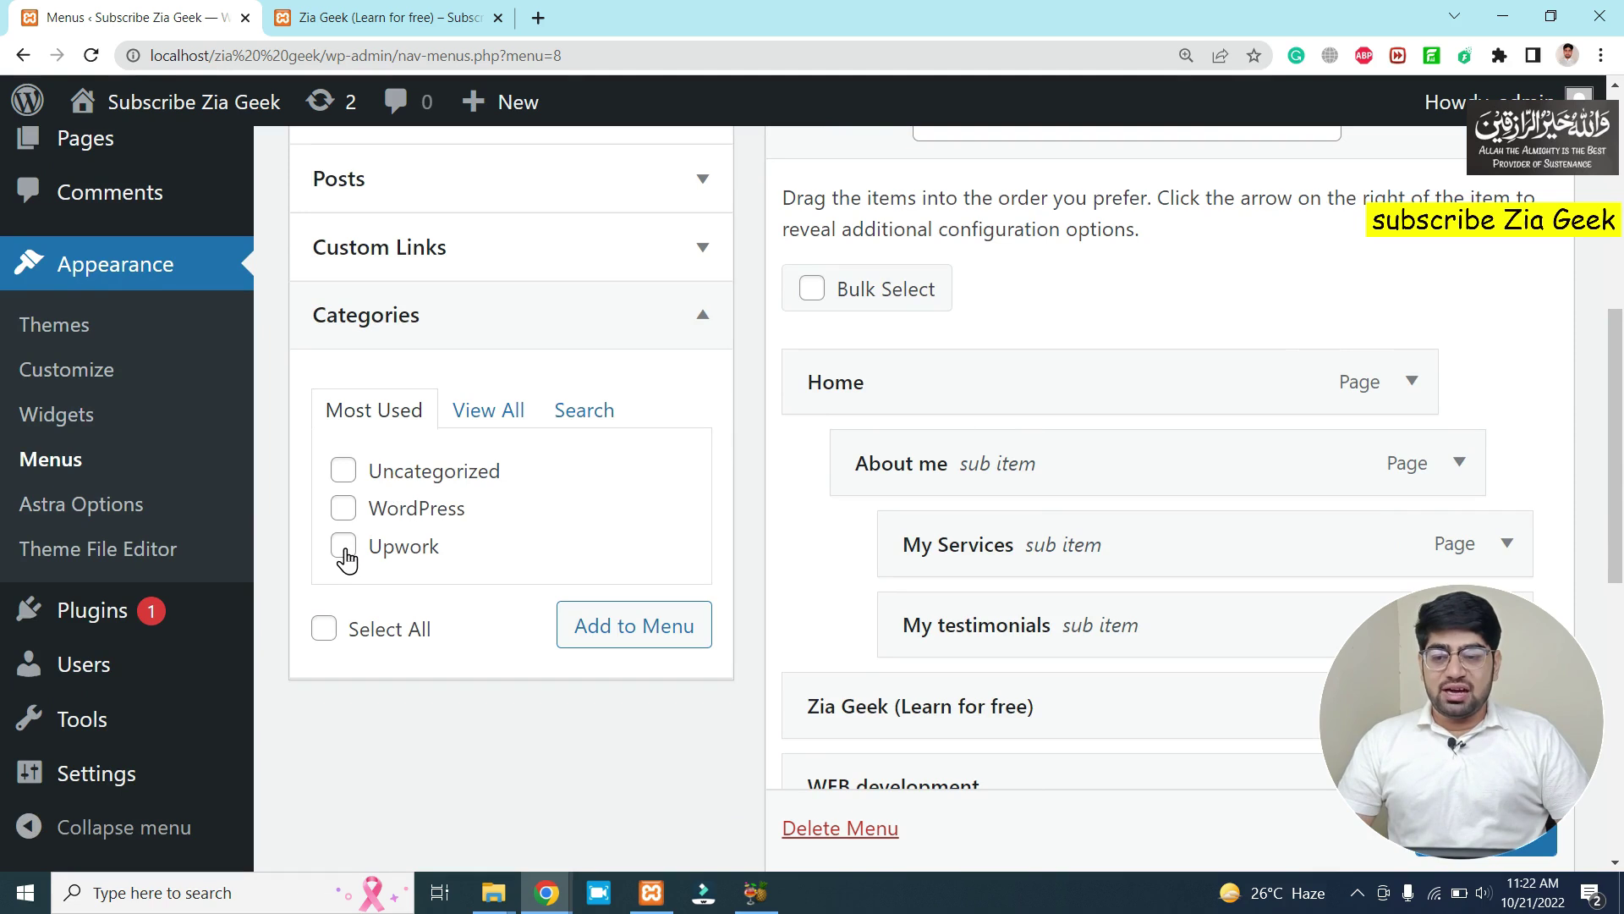
click(634, 654)
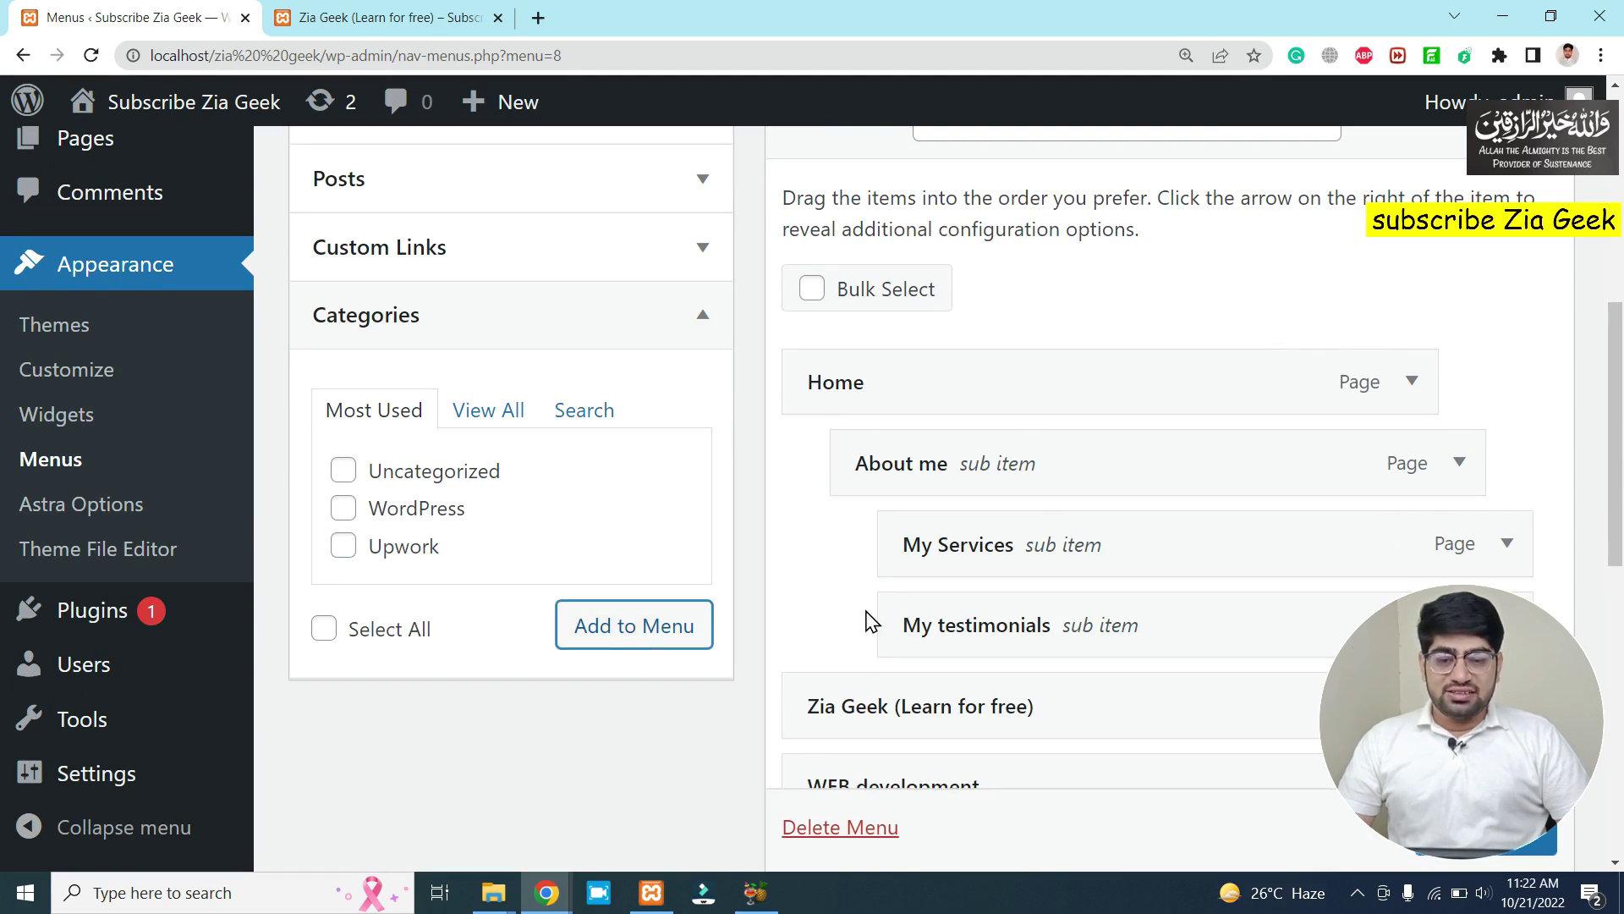
scroll(872, 621, down, 6)
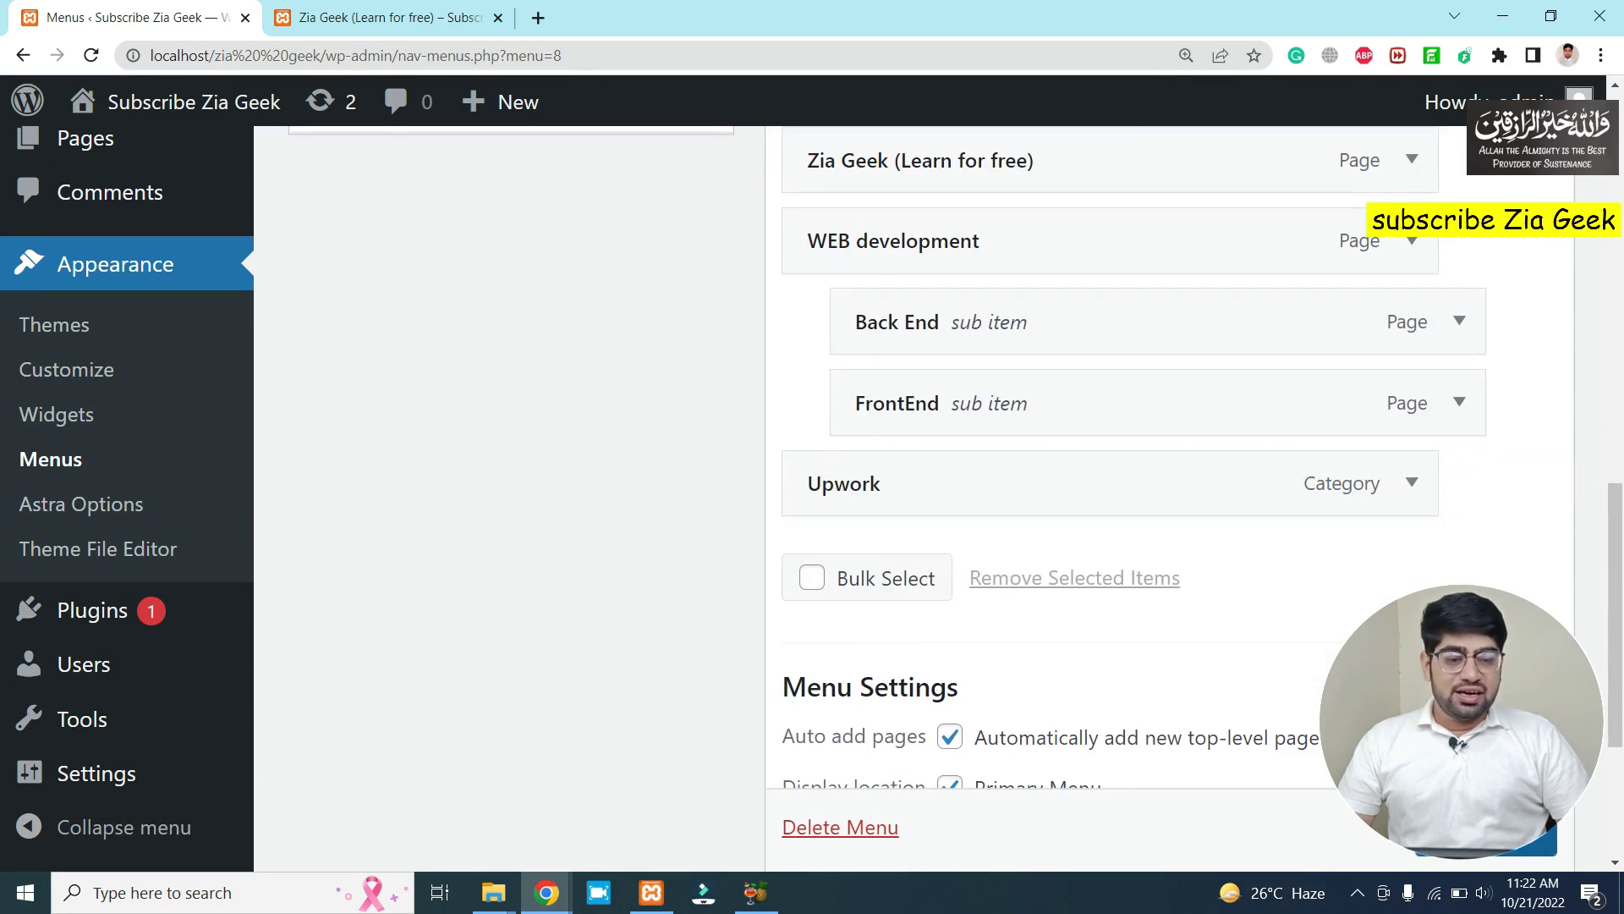
click(1476, 846)
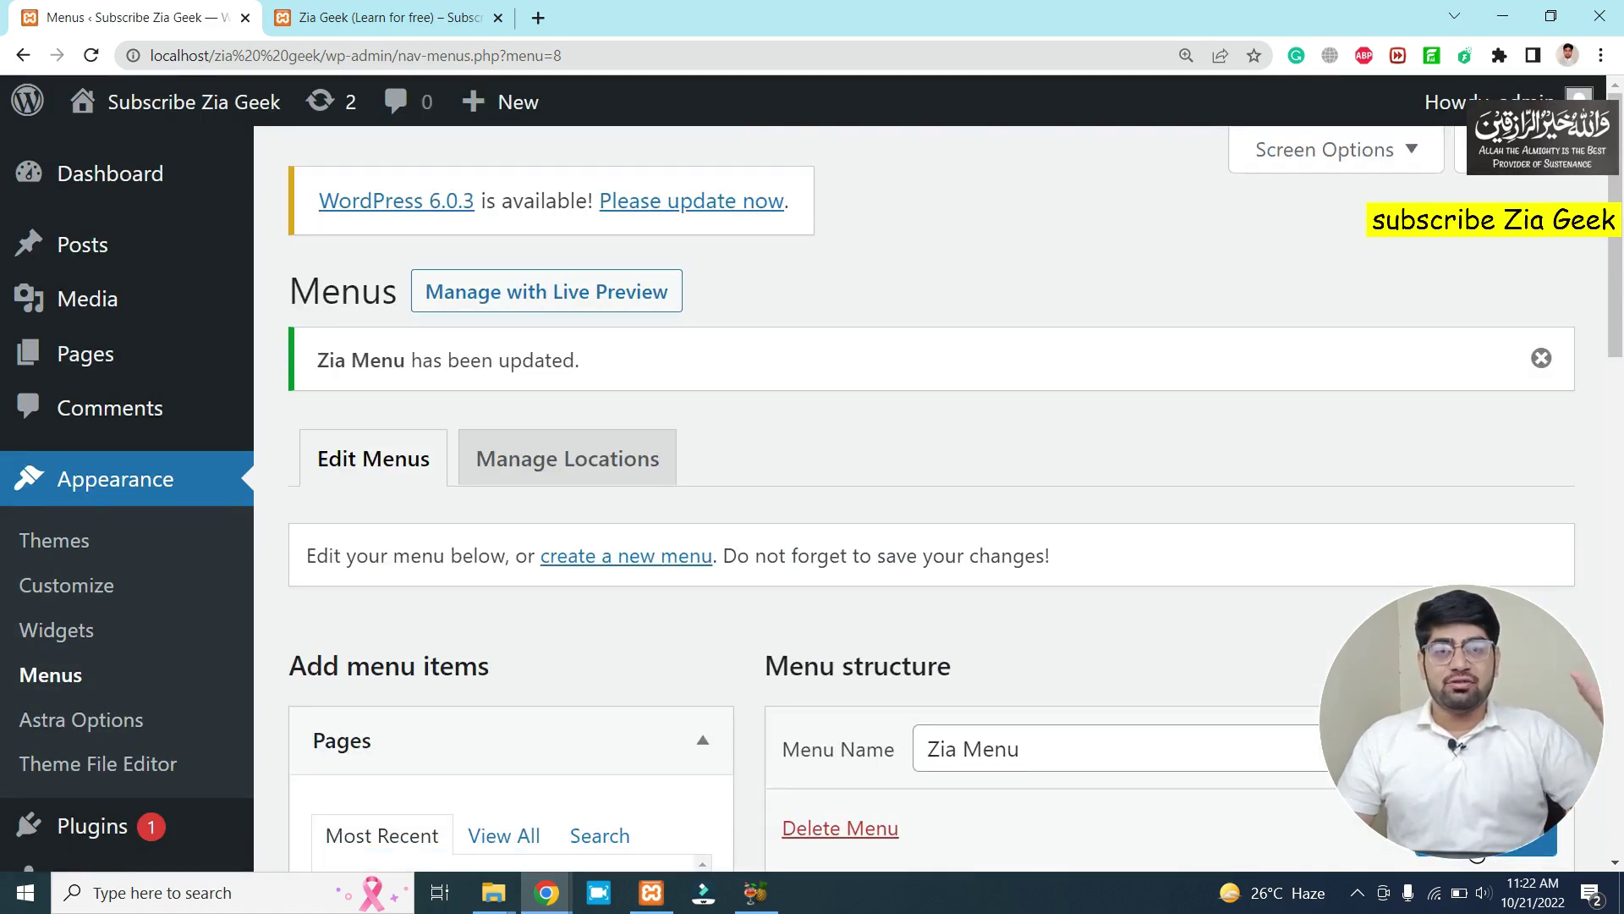
Reload the site page, open Upwork from its navigation menu and review the posts in that category.
click(311, 20)
scroll(609, 507, up, 10)
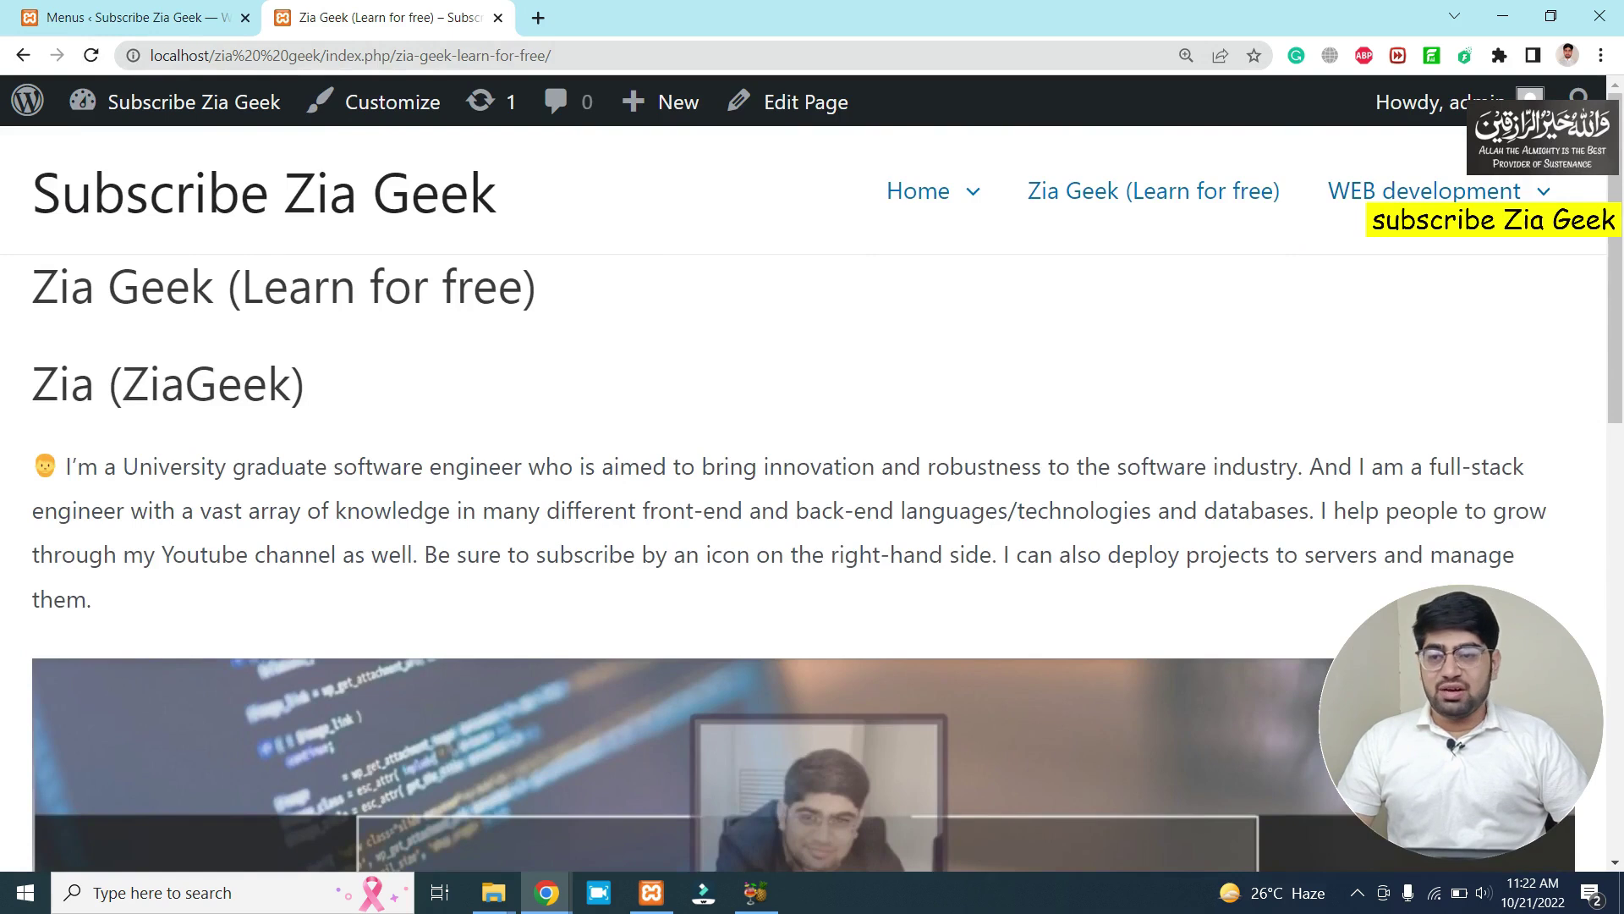
click(91, 54)
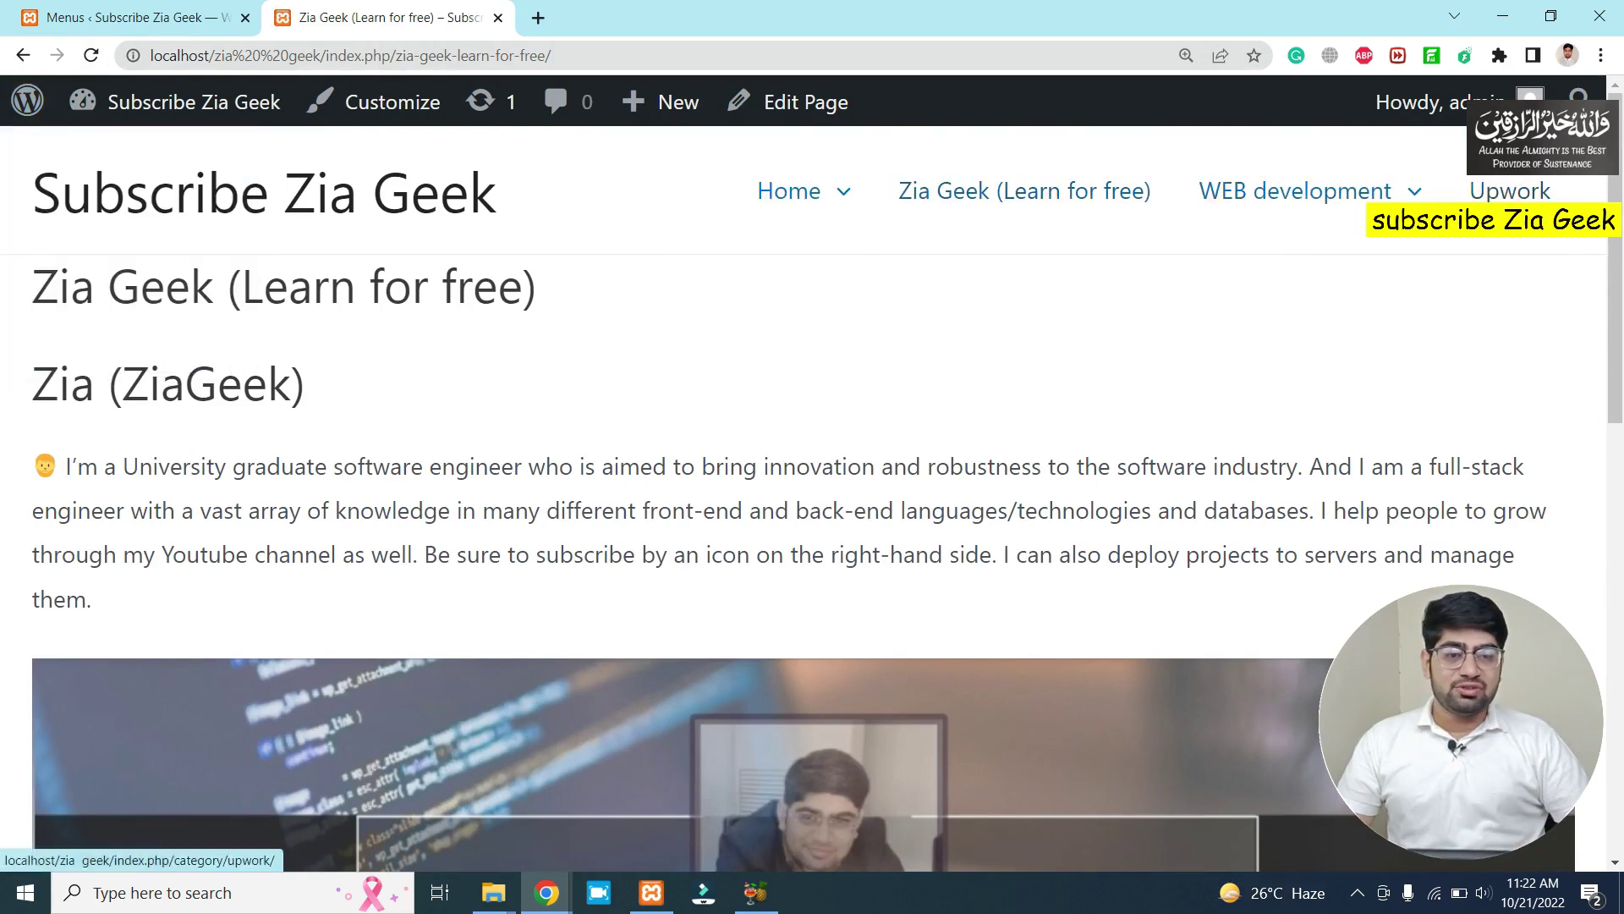
click(1507, 192)
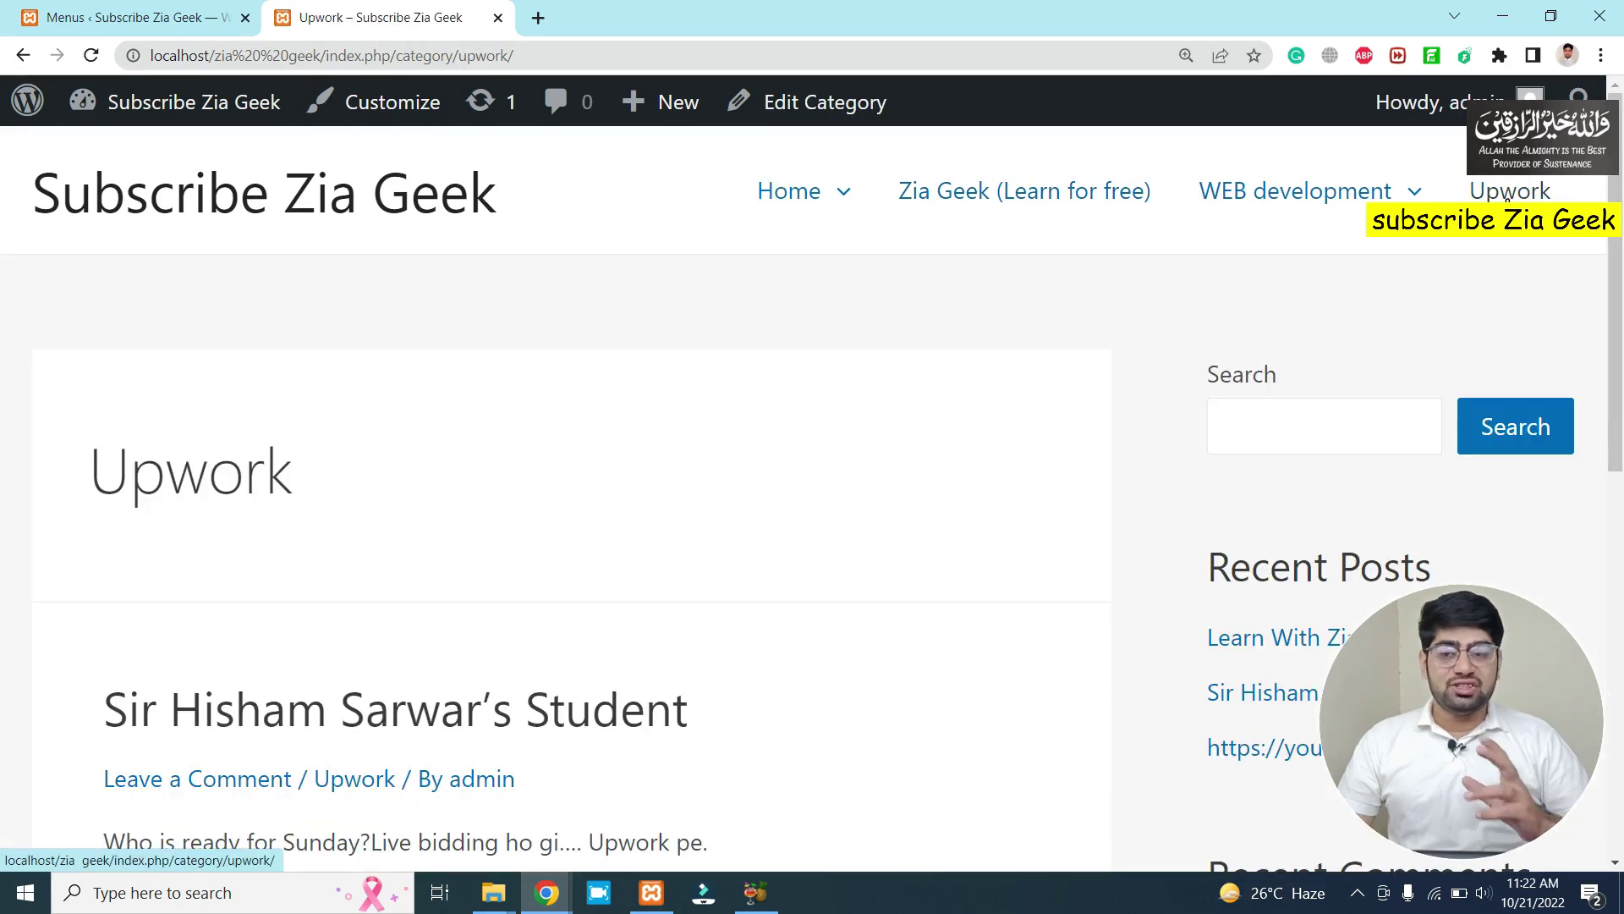
scroll(939, 389, down, 4)
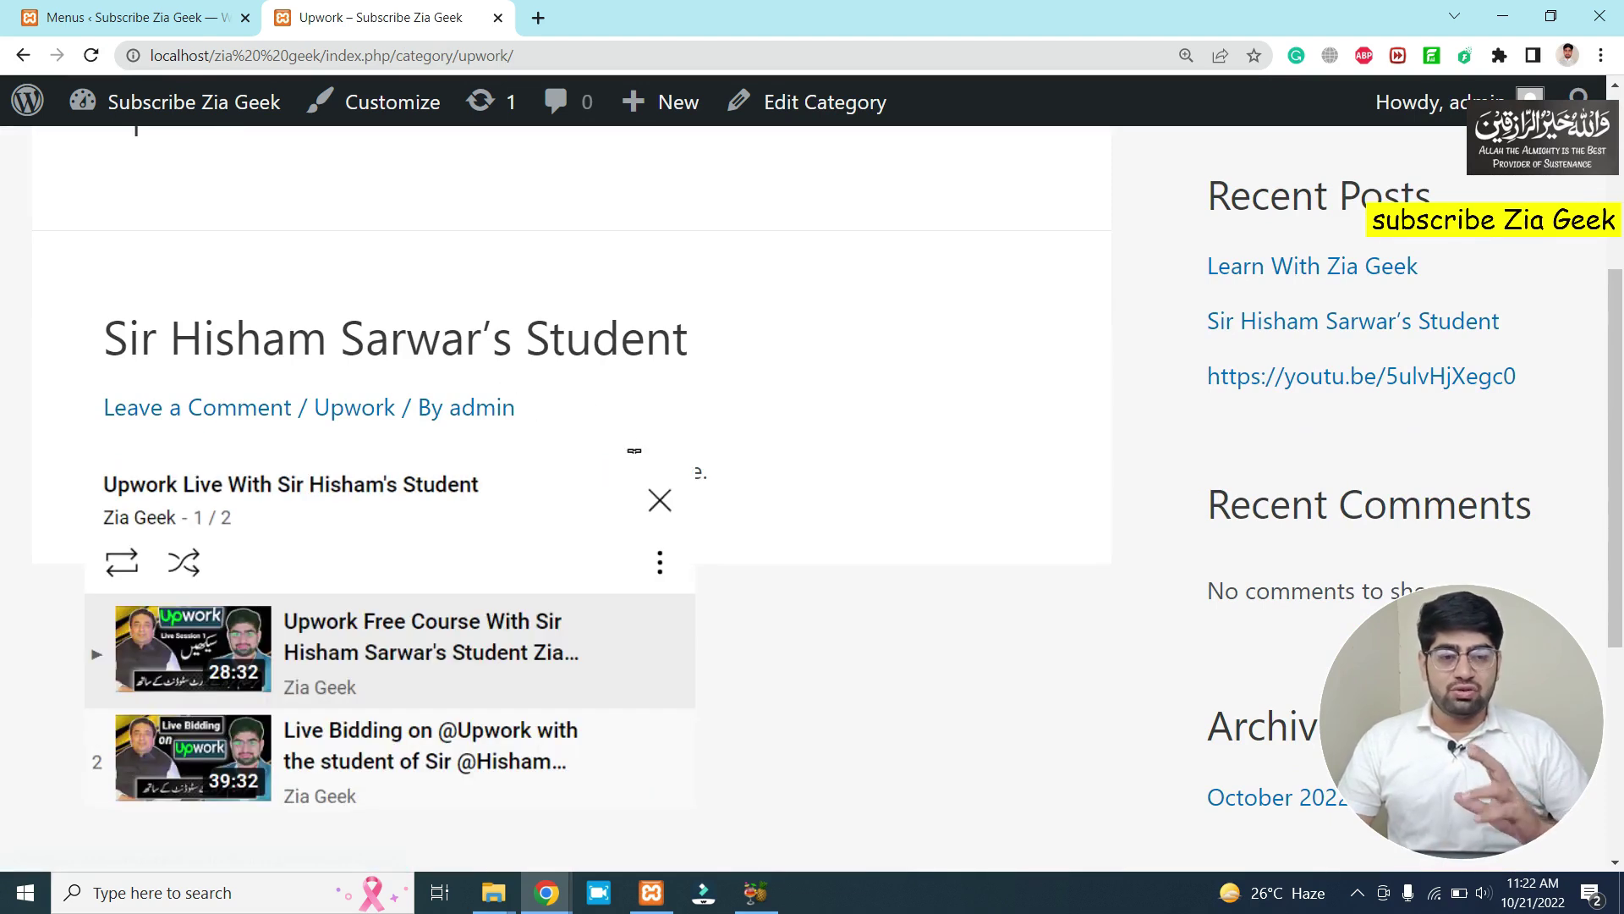
scroll(639, 465, up, 4)
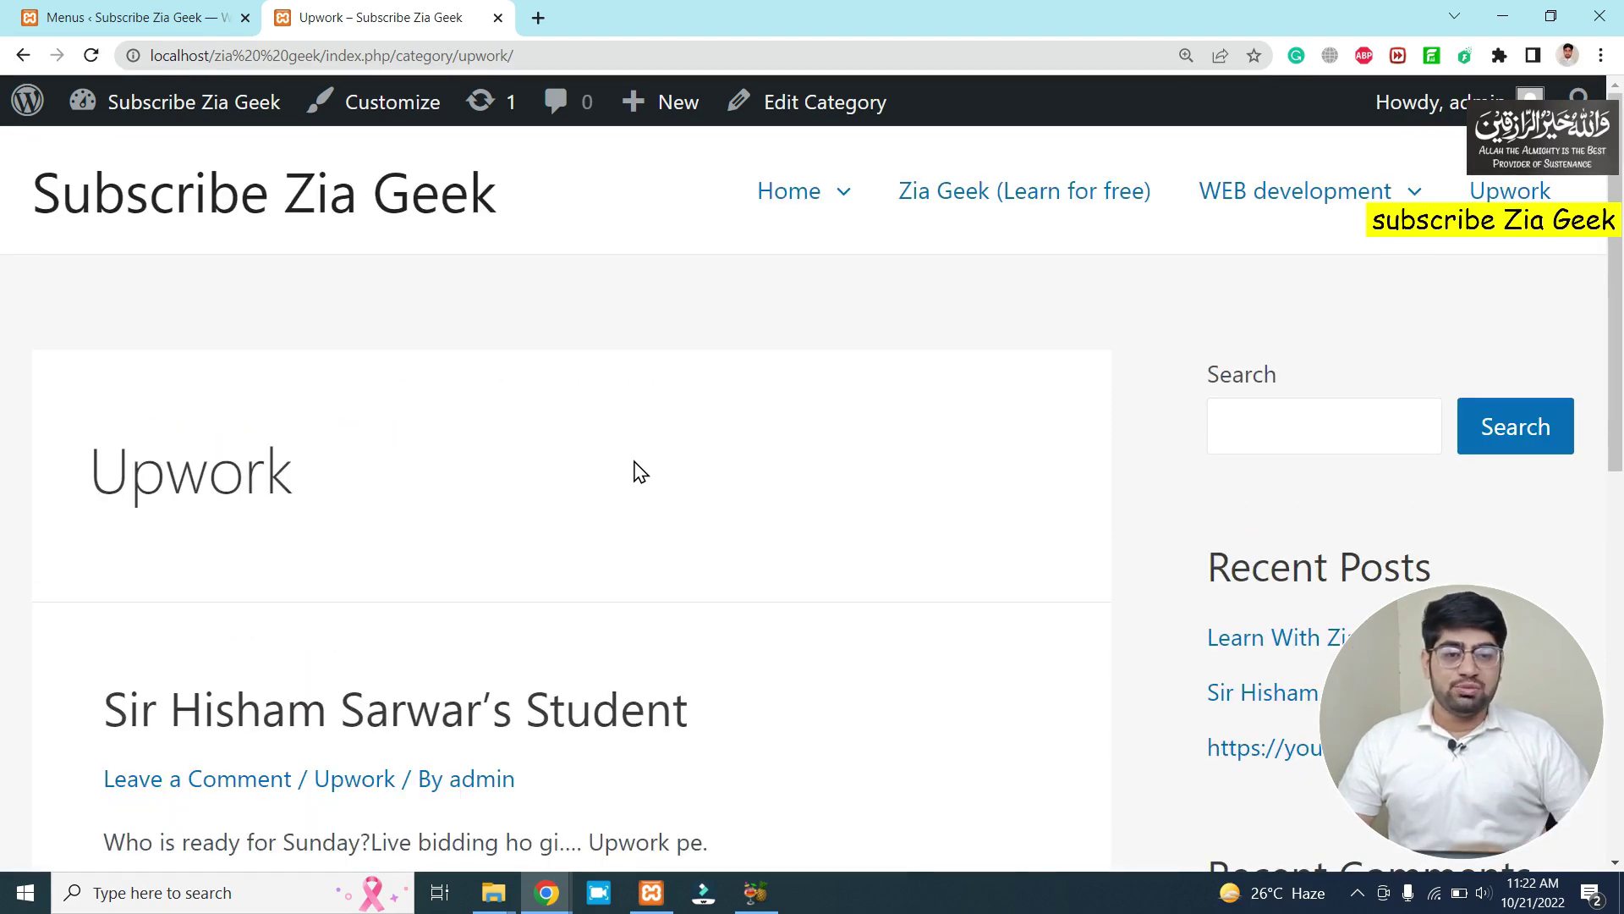
Add the recent post about Sir's student to Zia Menu and place it above Home as a top-level item.
click(181, 18)
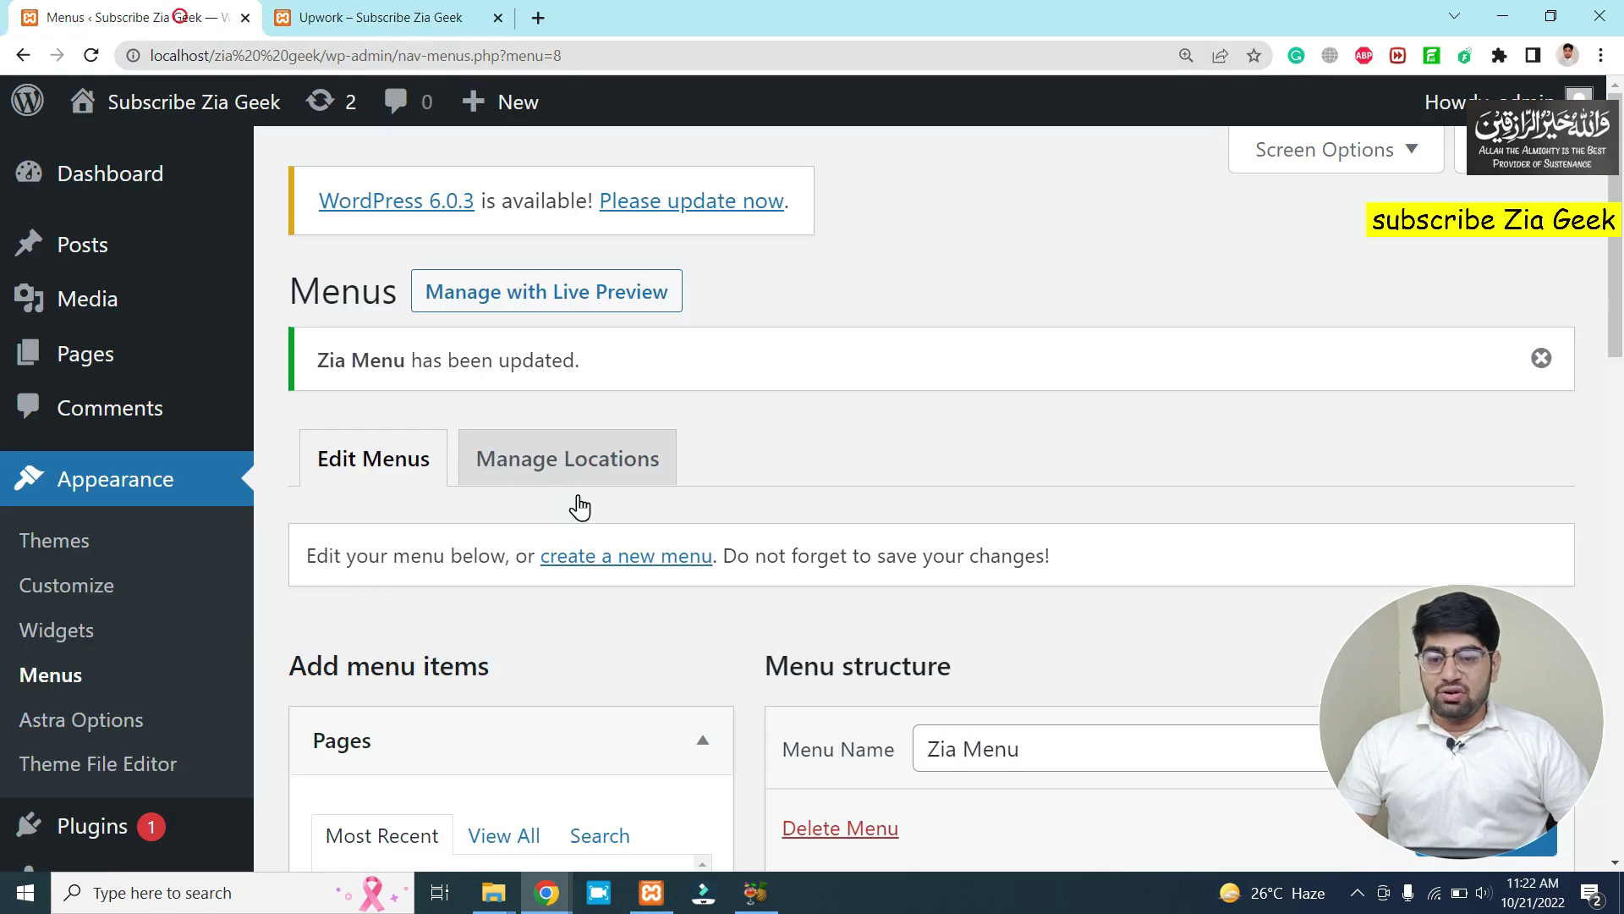
scroll(651, 605, down, 4)
scroll(655, 607, up, 3)
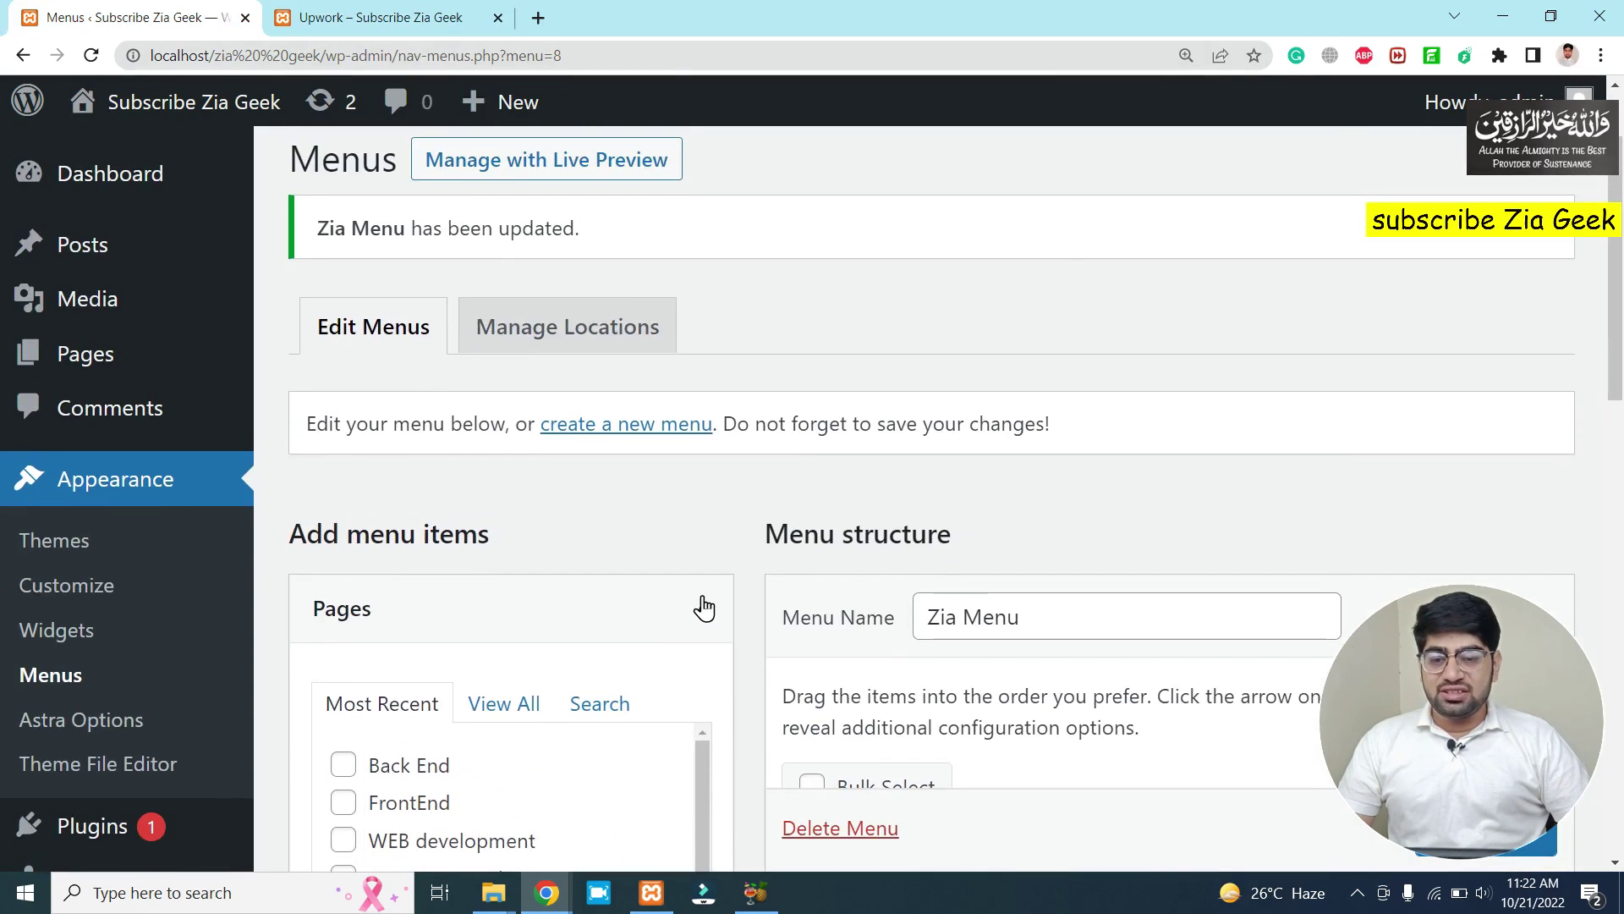
click(705, 607)
scroll(702, 605, down, 3)
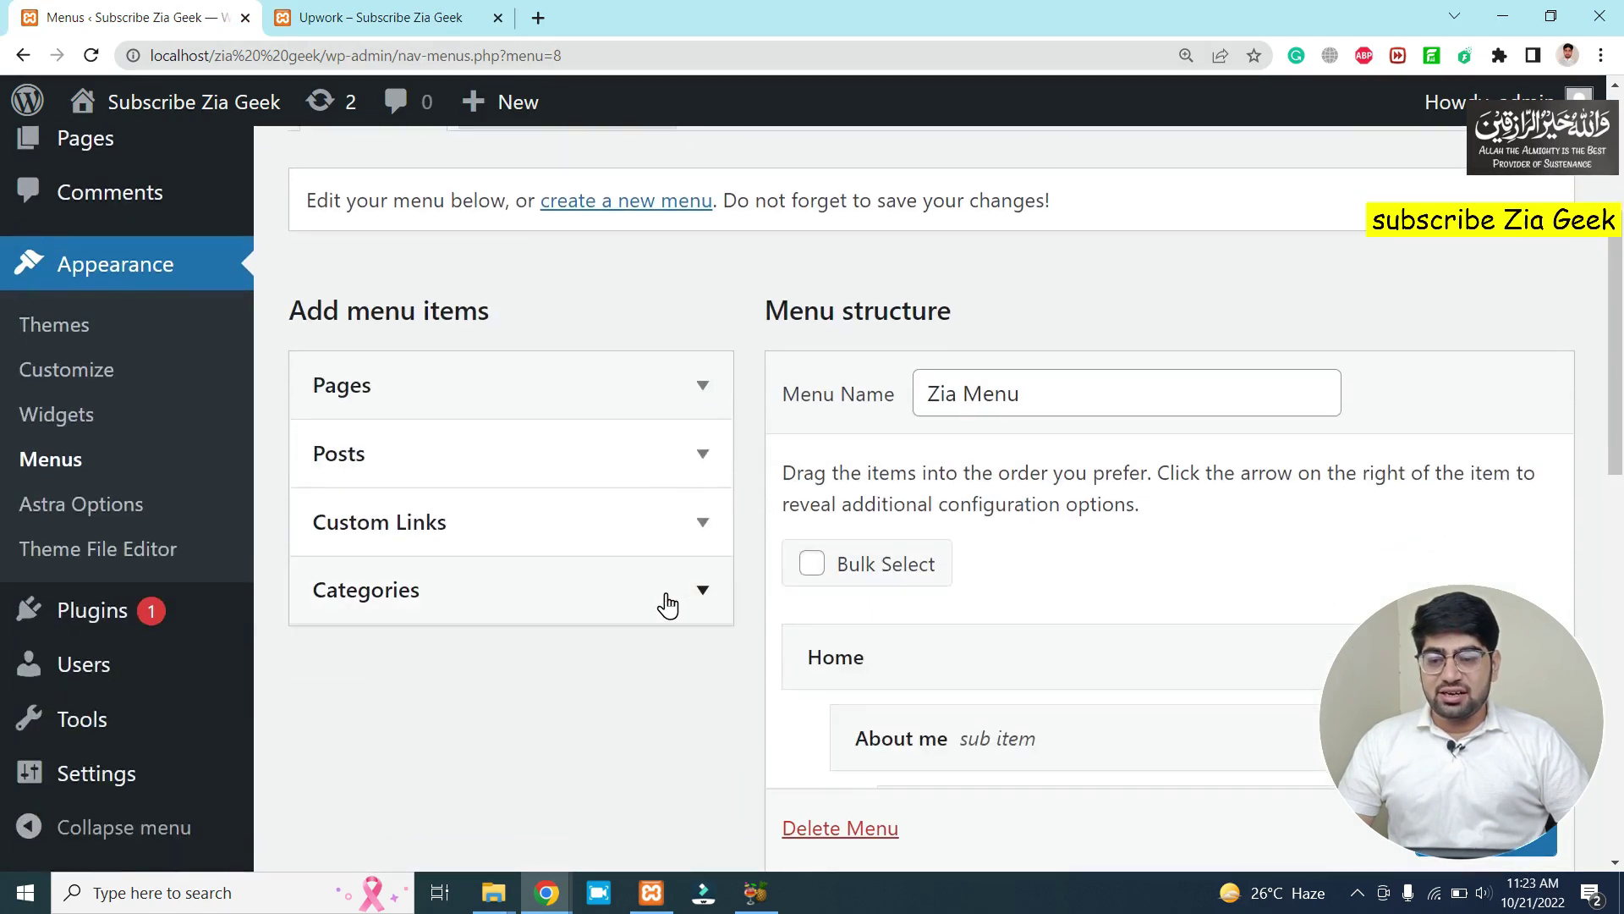
click(658, 459)
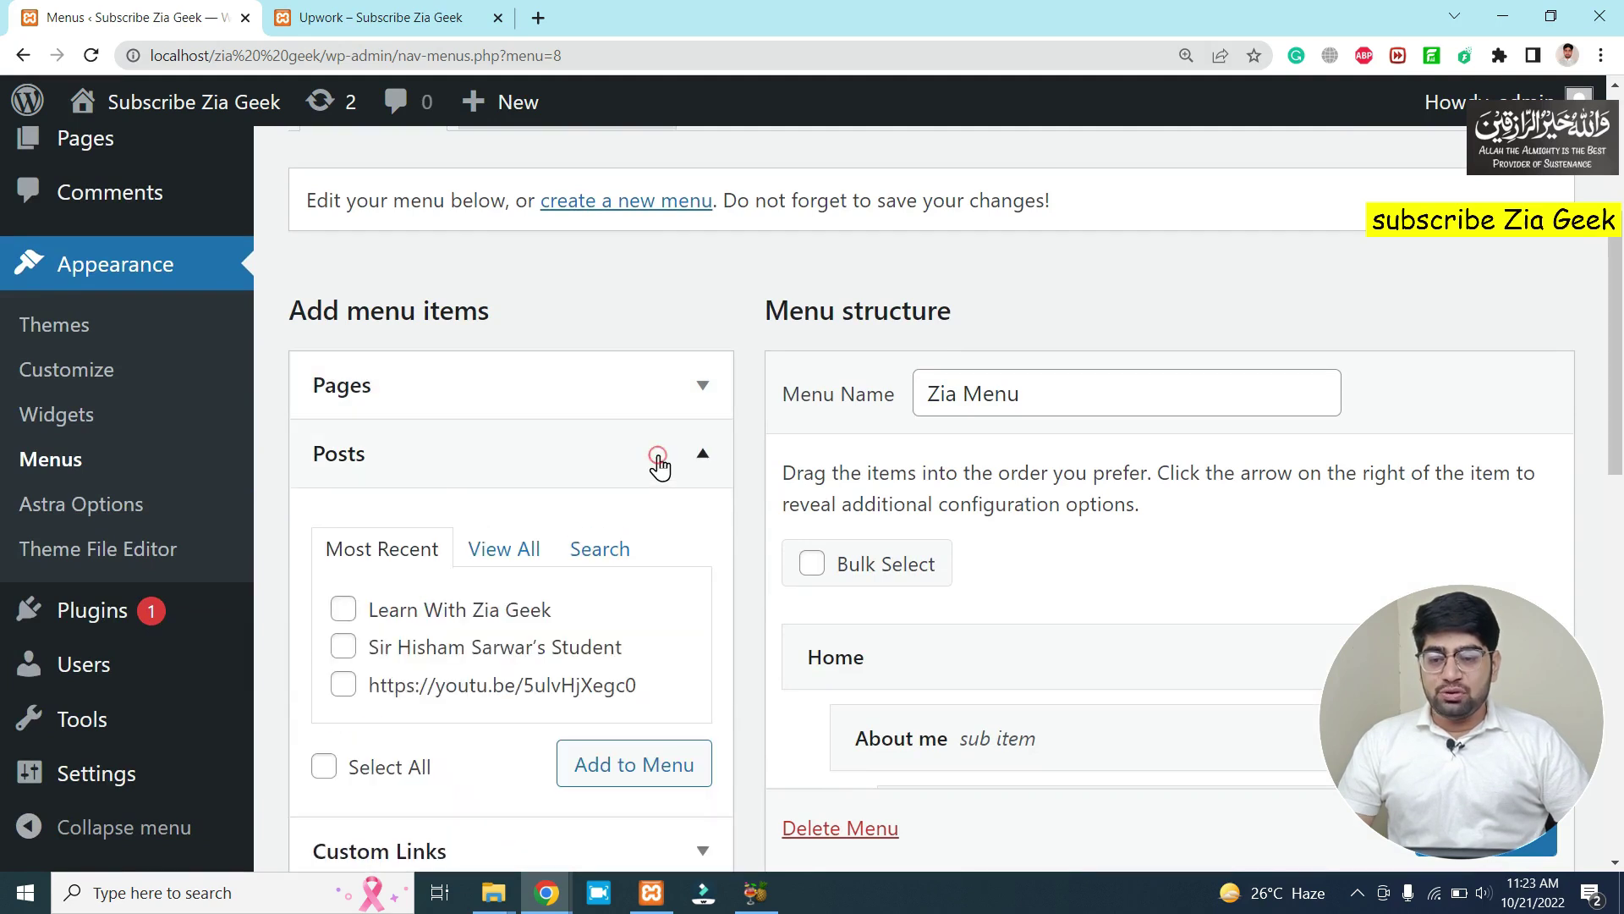
click(344, 647)
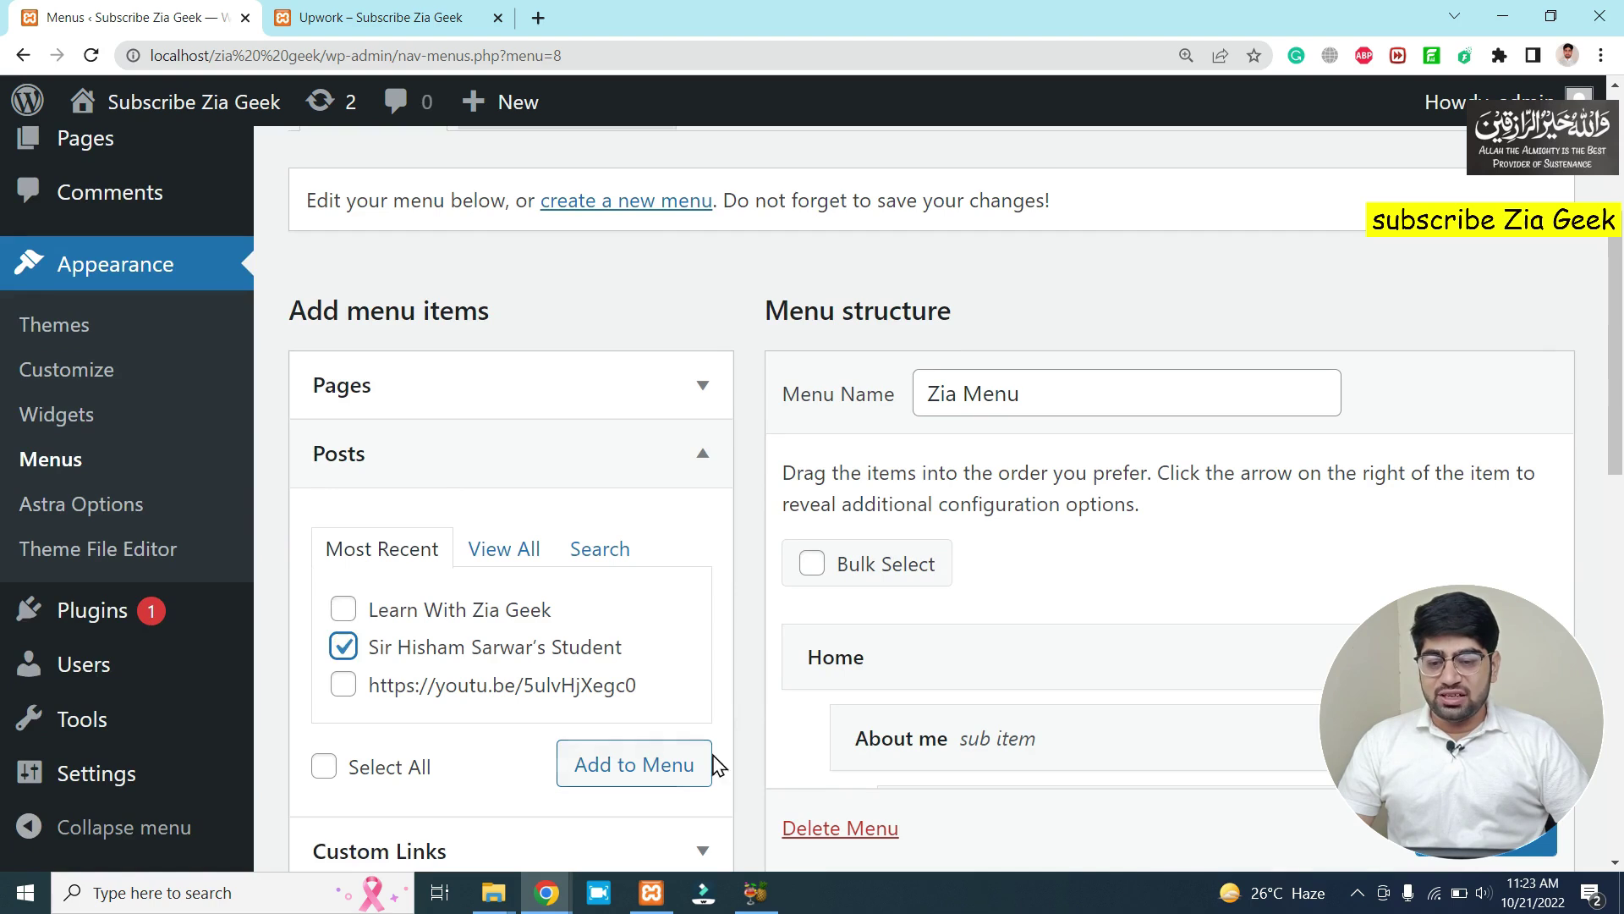
click(687, 771)
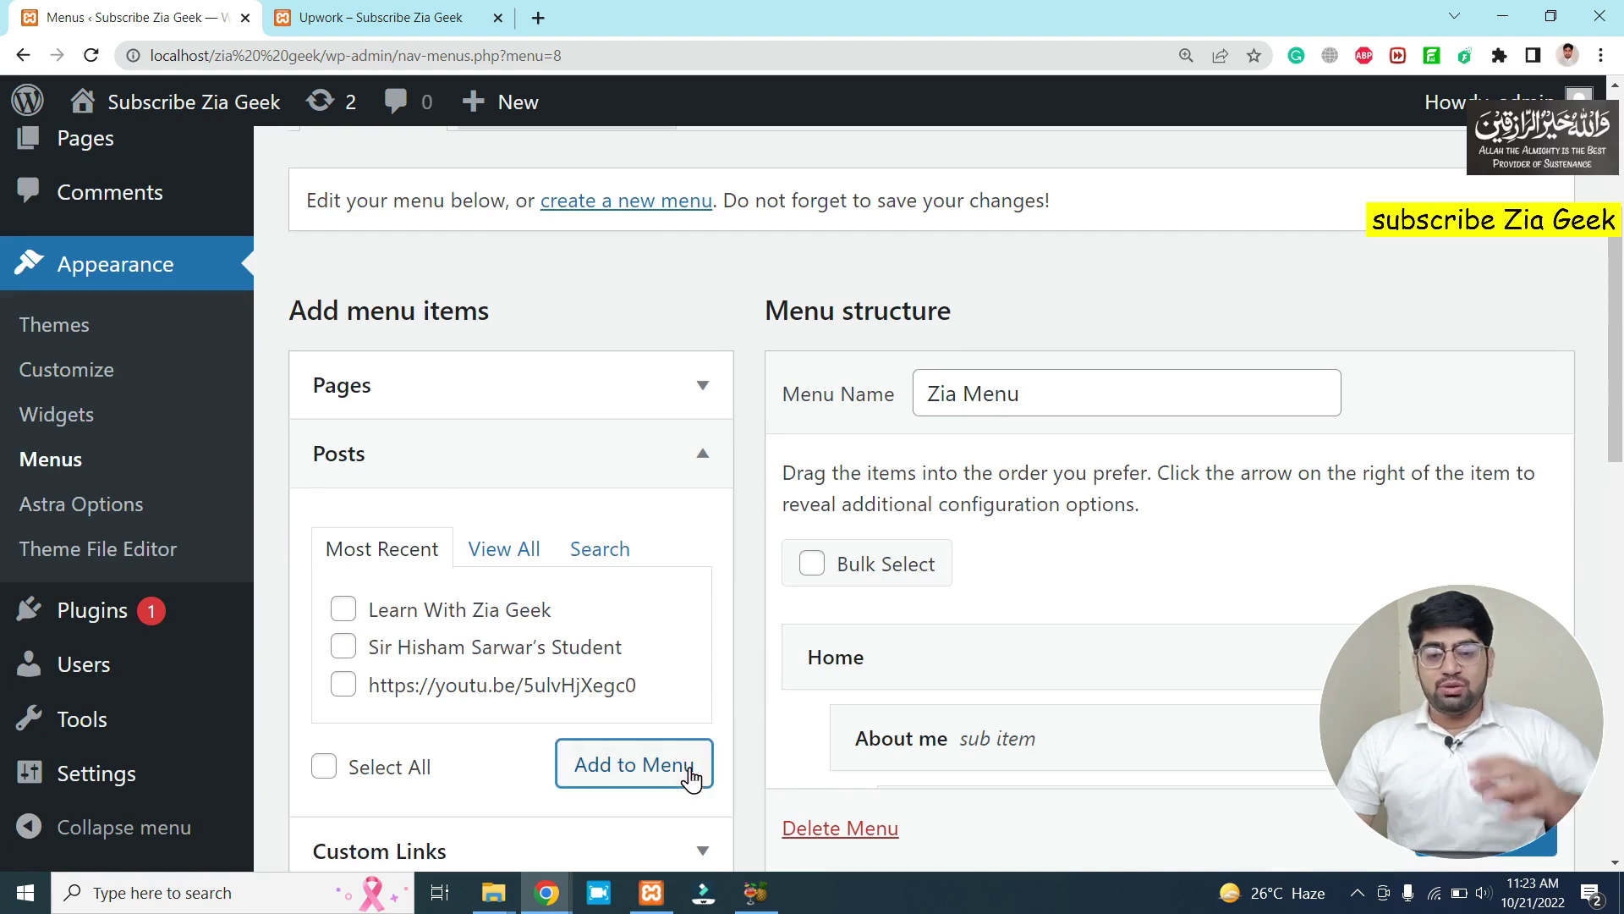
scroll(690, 778, down, 10)
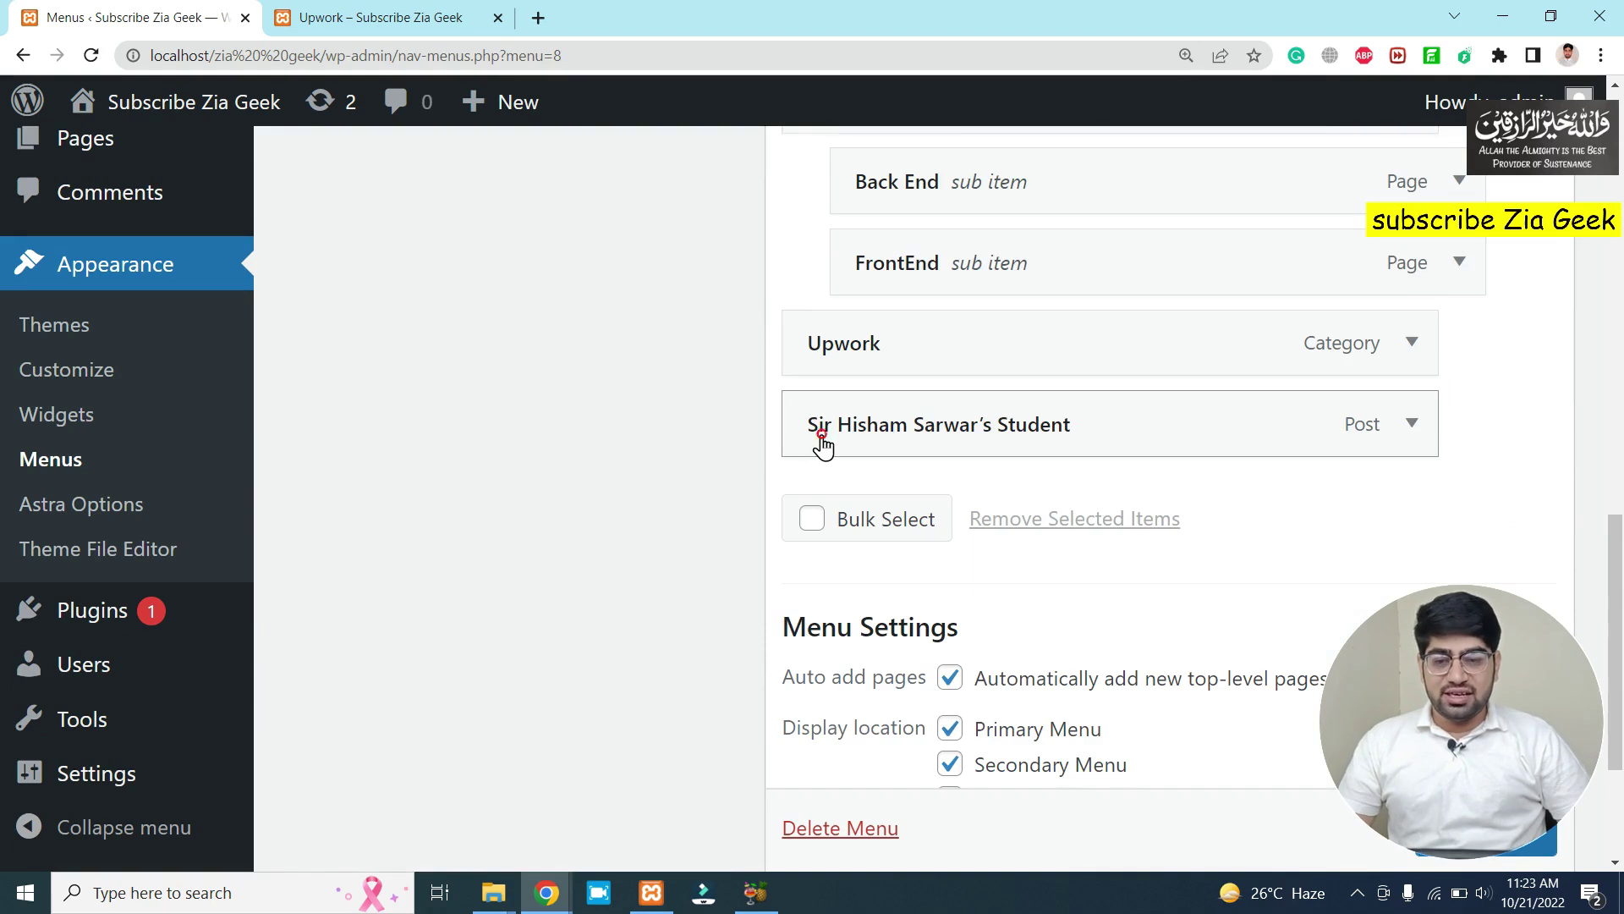
drag(823, 444, 820, 215)
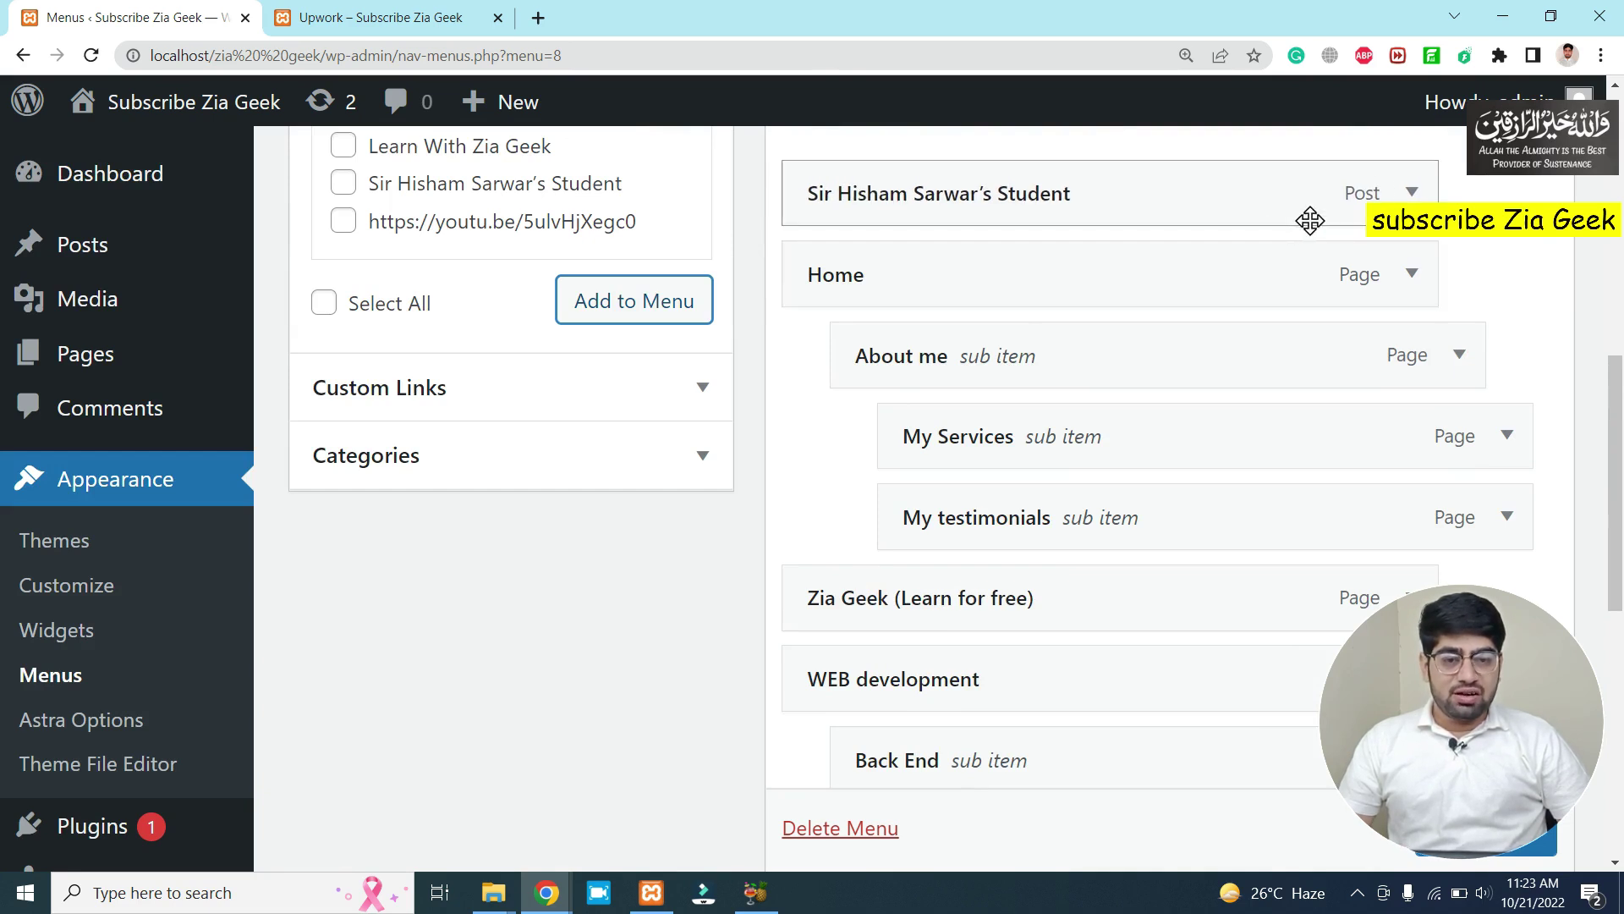
Replace the navigation label of the post item above Home with text starting with "Sir's".
click(1409, 194)
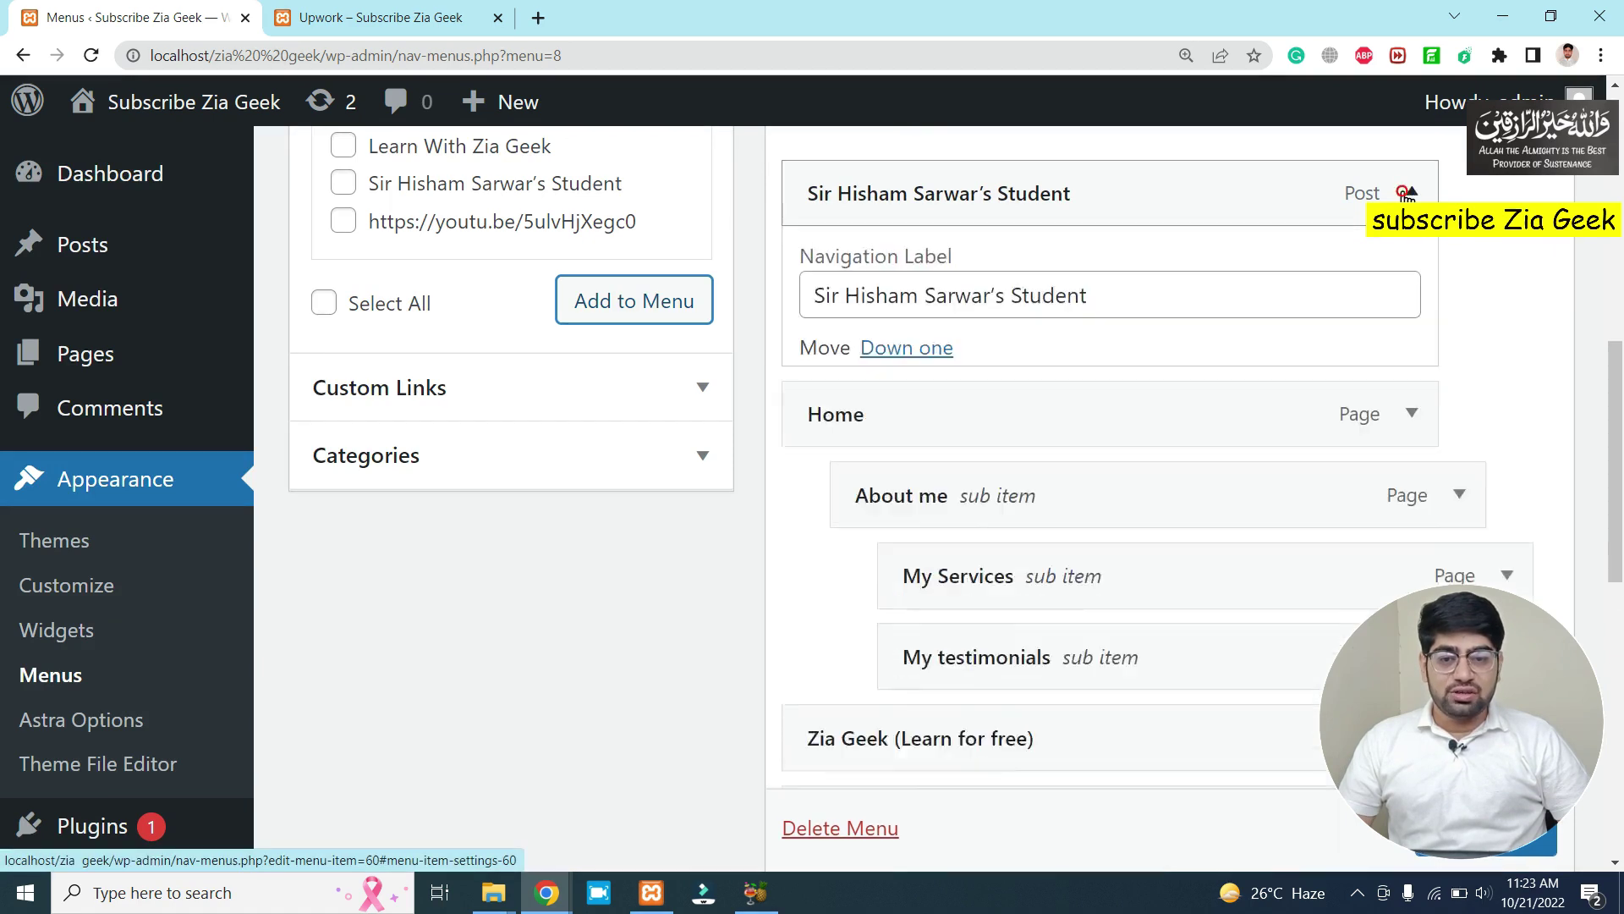
drag(1094, 304, 814, 320)
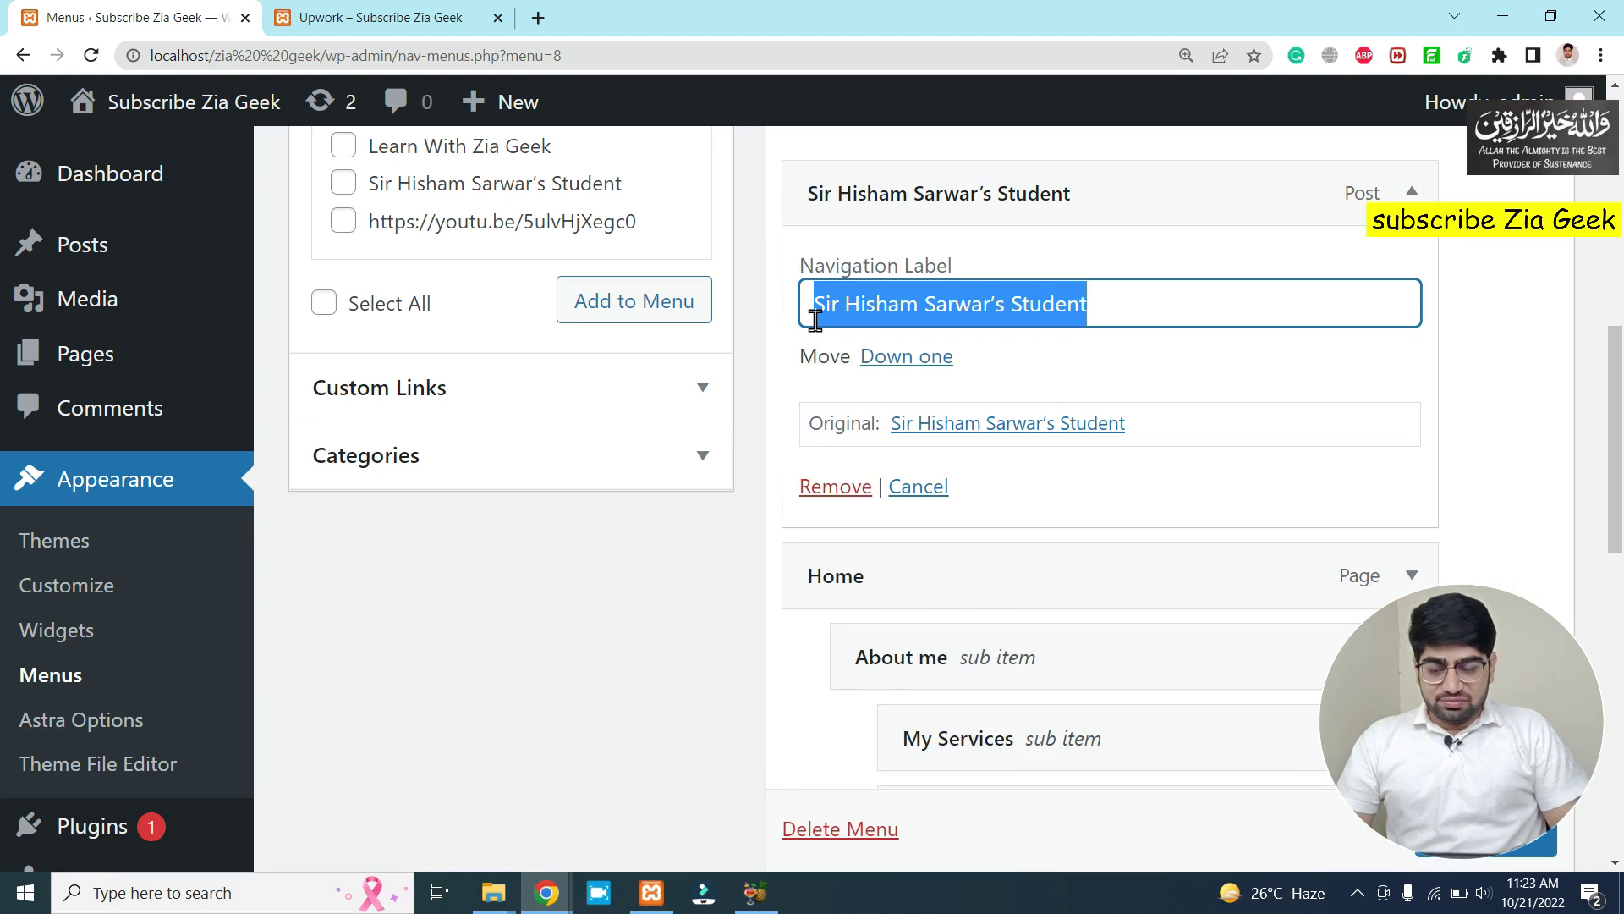
text(Sir's)
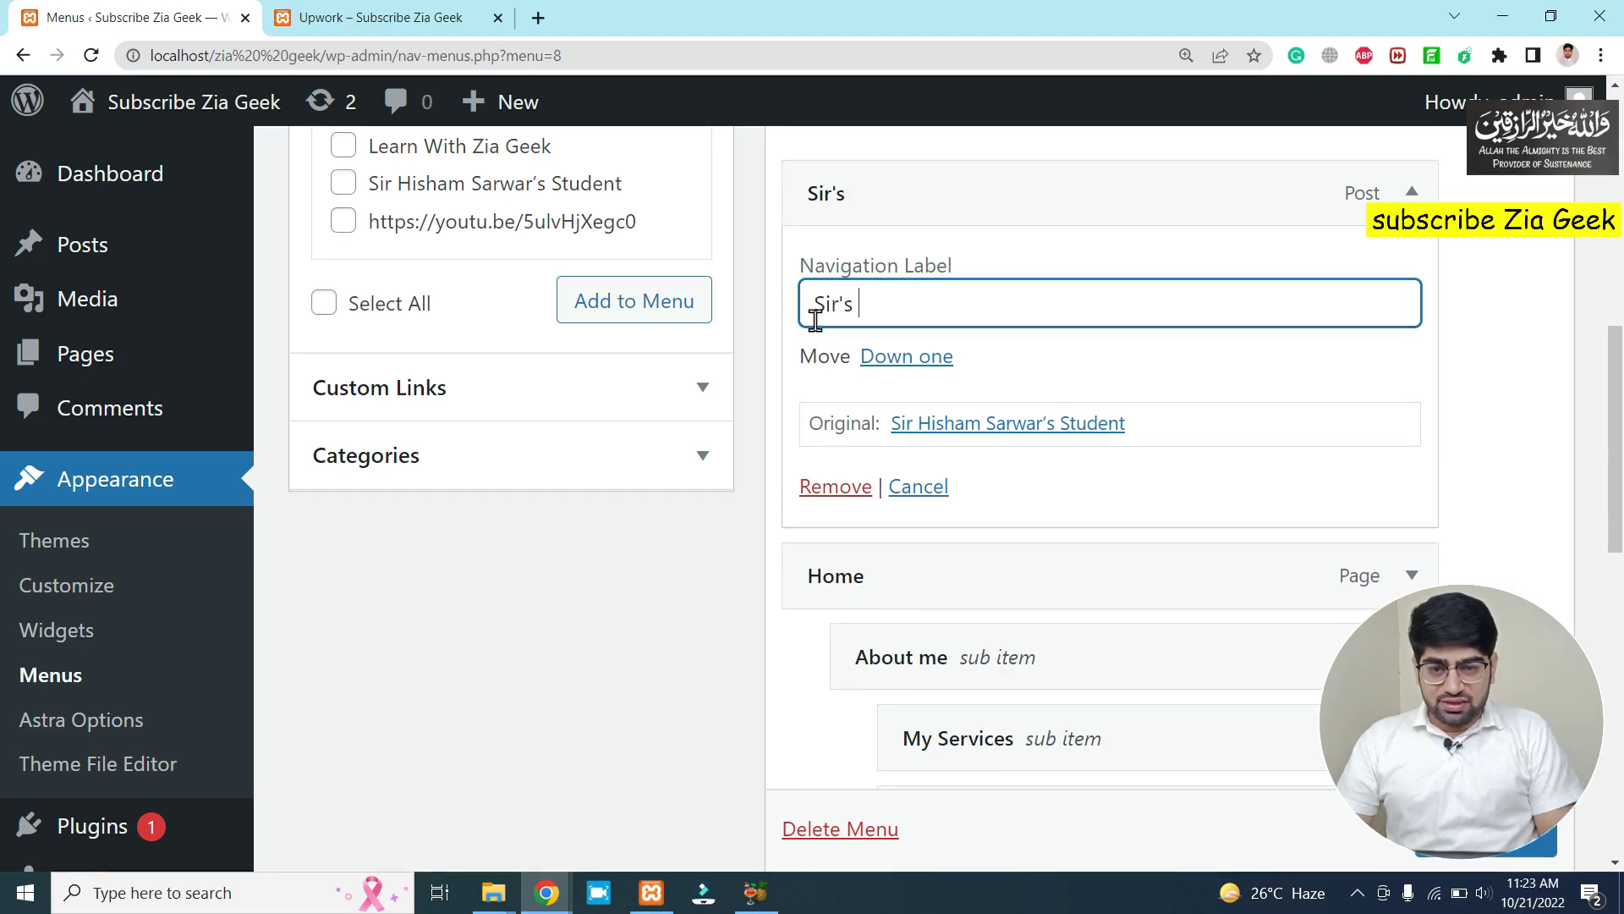